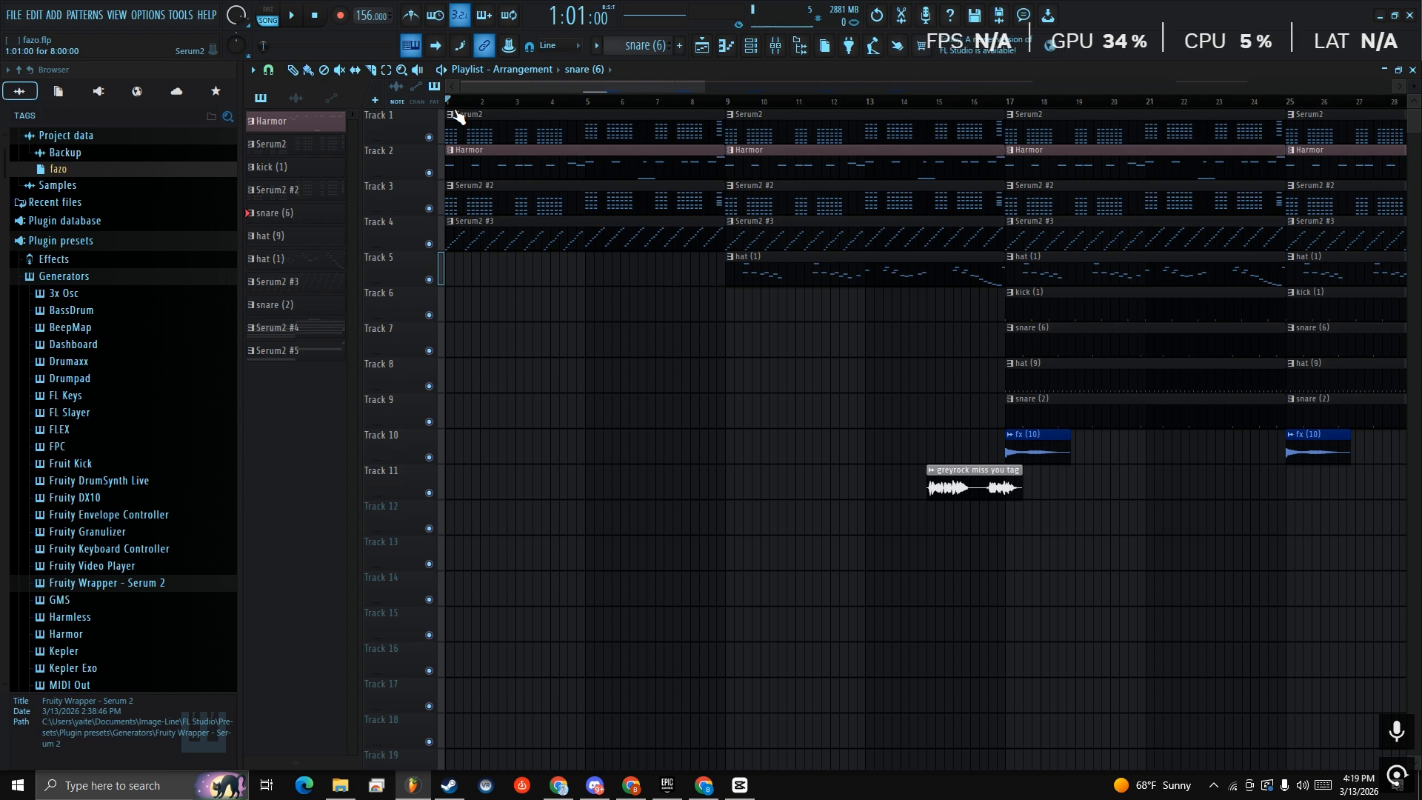
Look through the -Presets- and The song(156bpm) folders of the Yung Fazo kit in File Explorer, and close the window
left_click(342, 791)
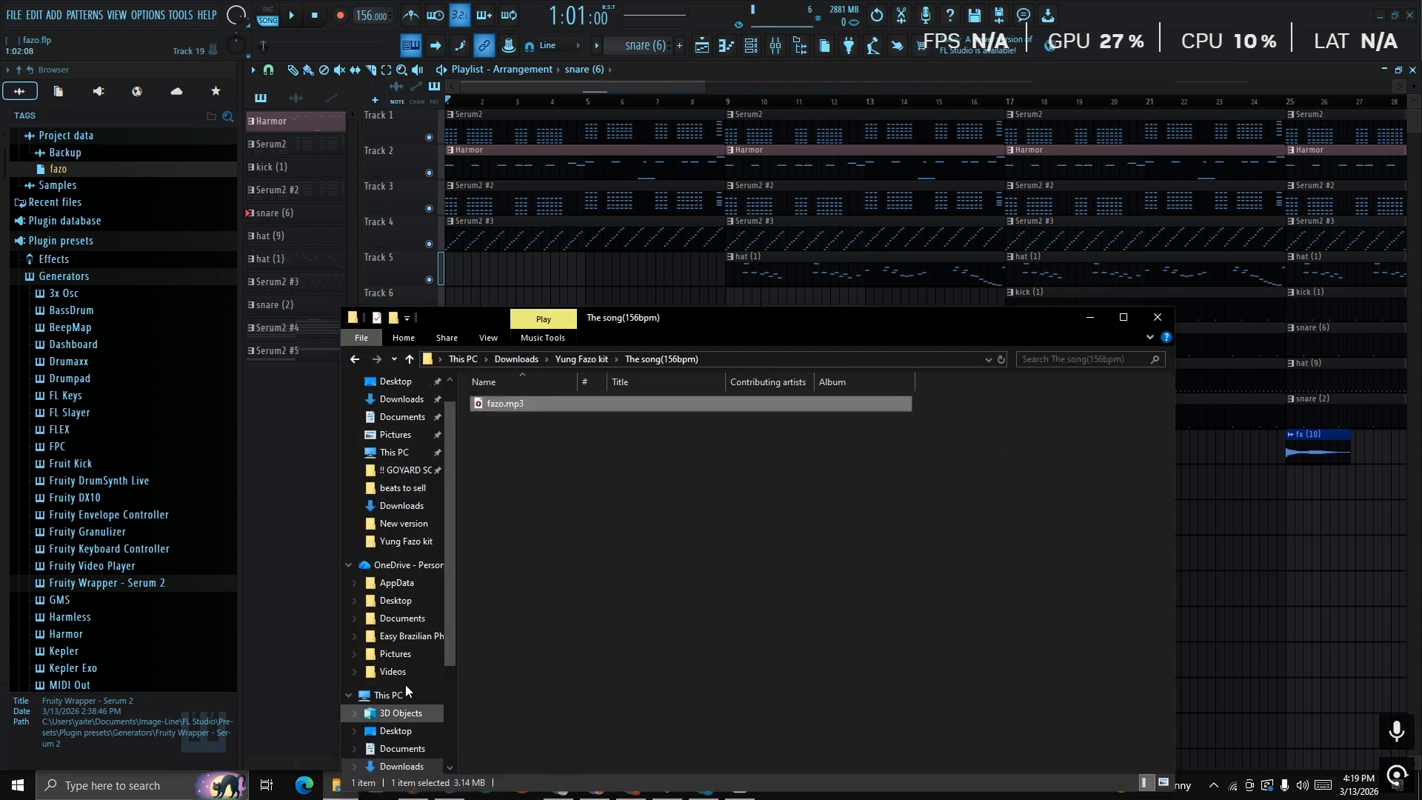
left_click_drag(687, 319, 803, 193)
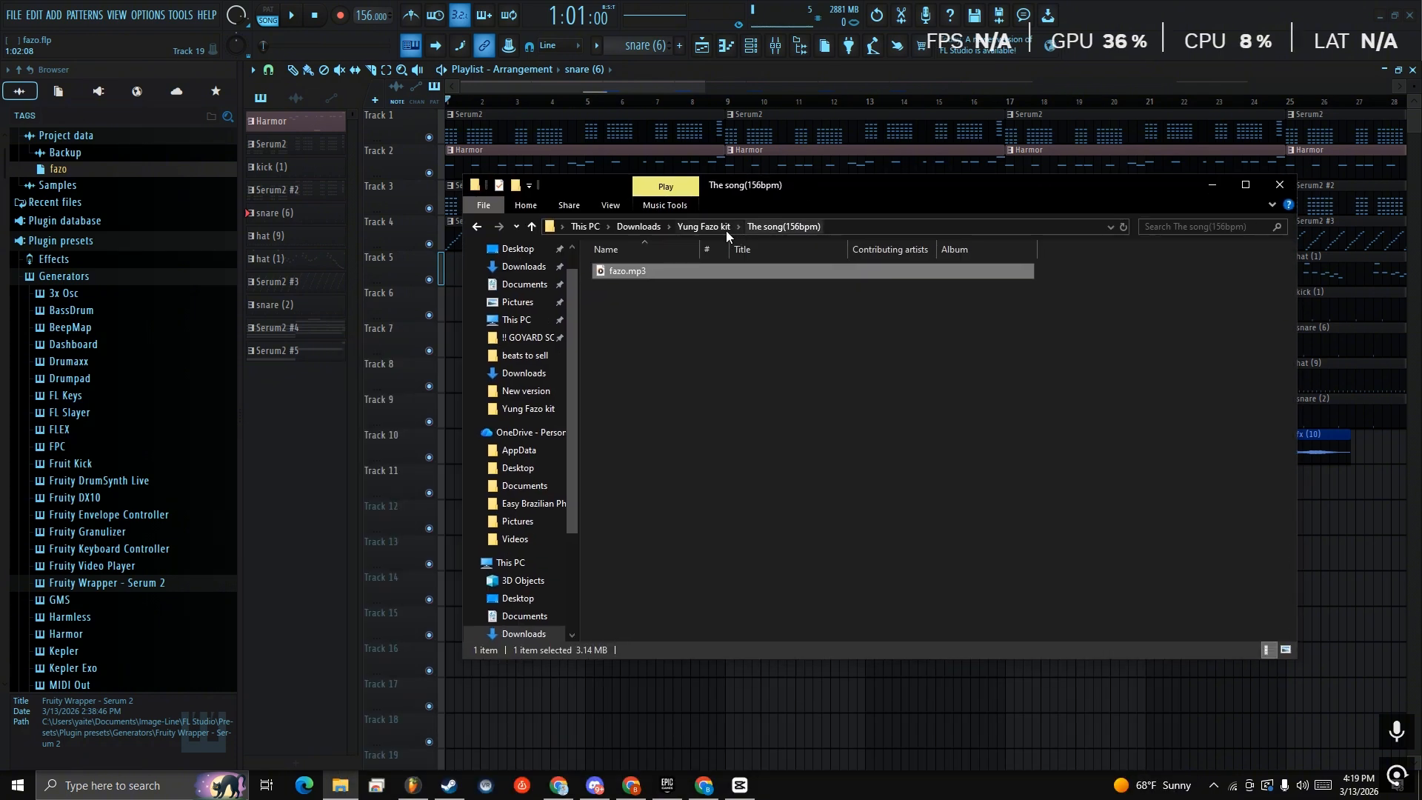
left_click(717, 229)
left_click(634, 274)
double_click(634, 274)
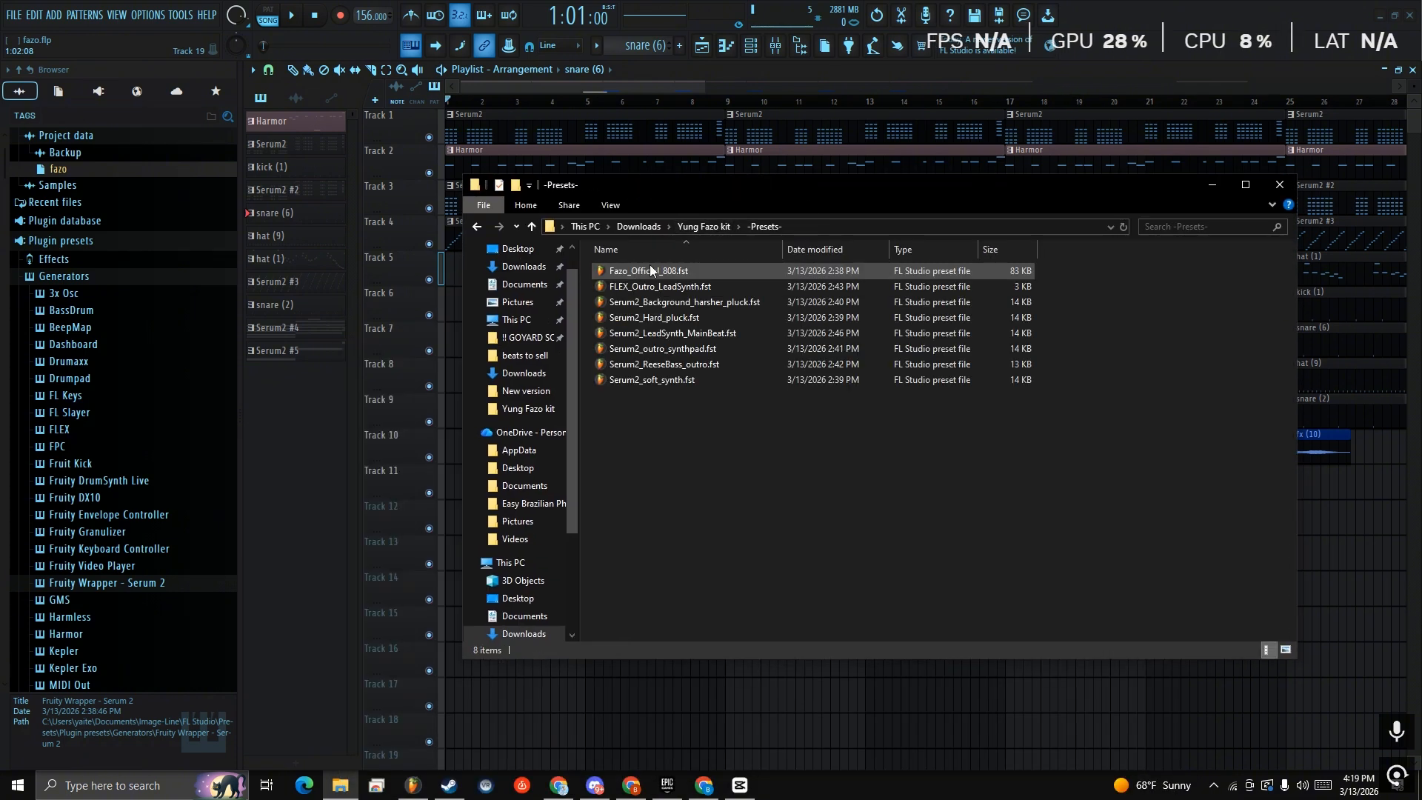
left_click(690, 227)
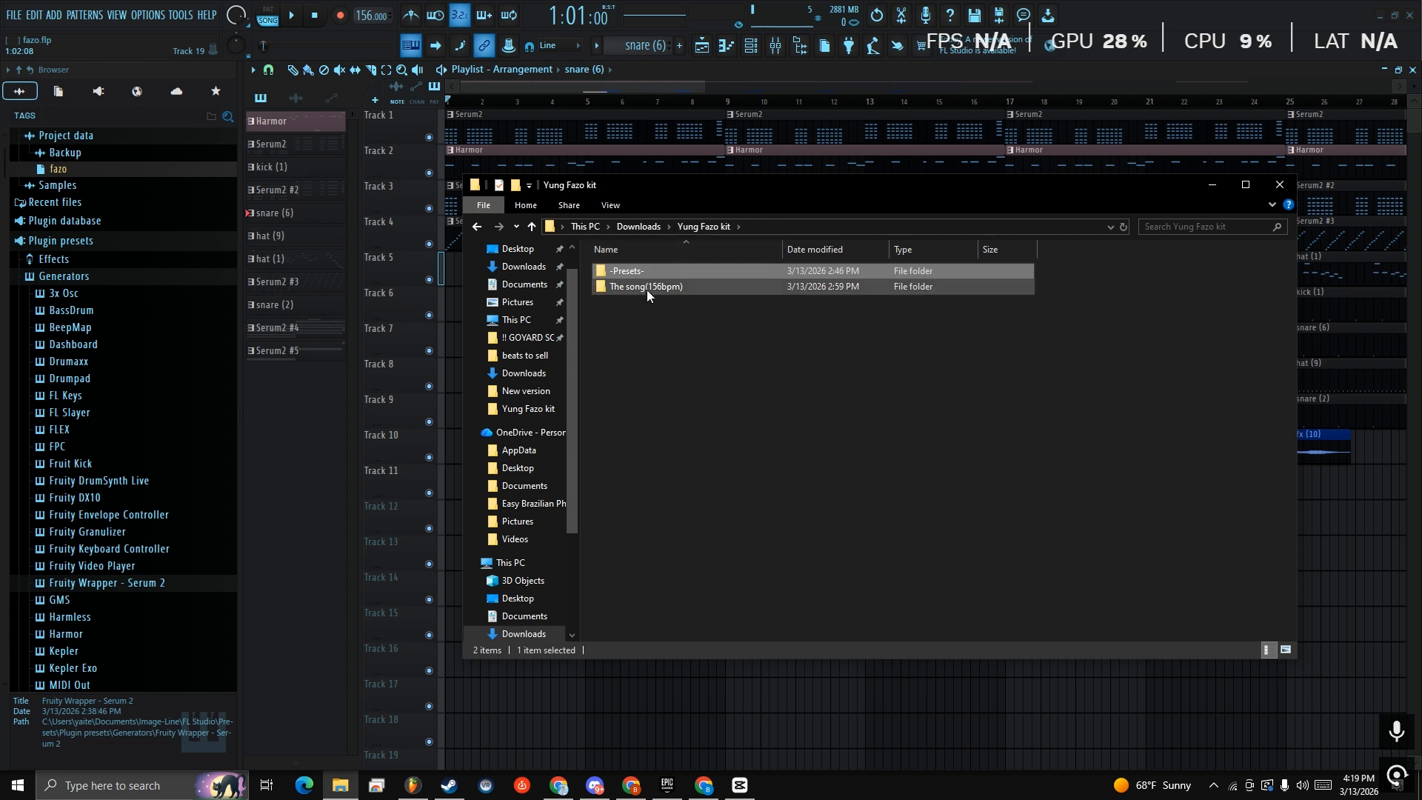
double_click(641, 287)
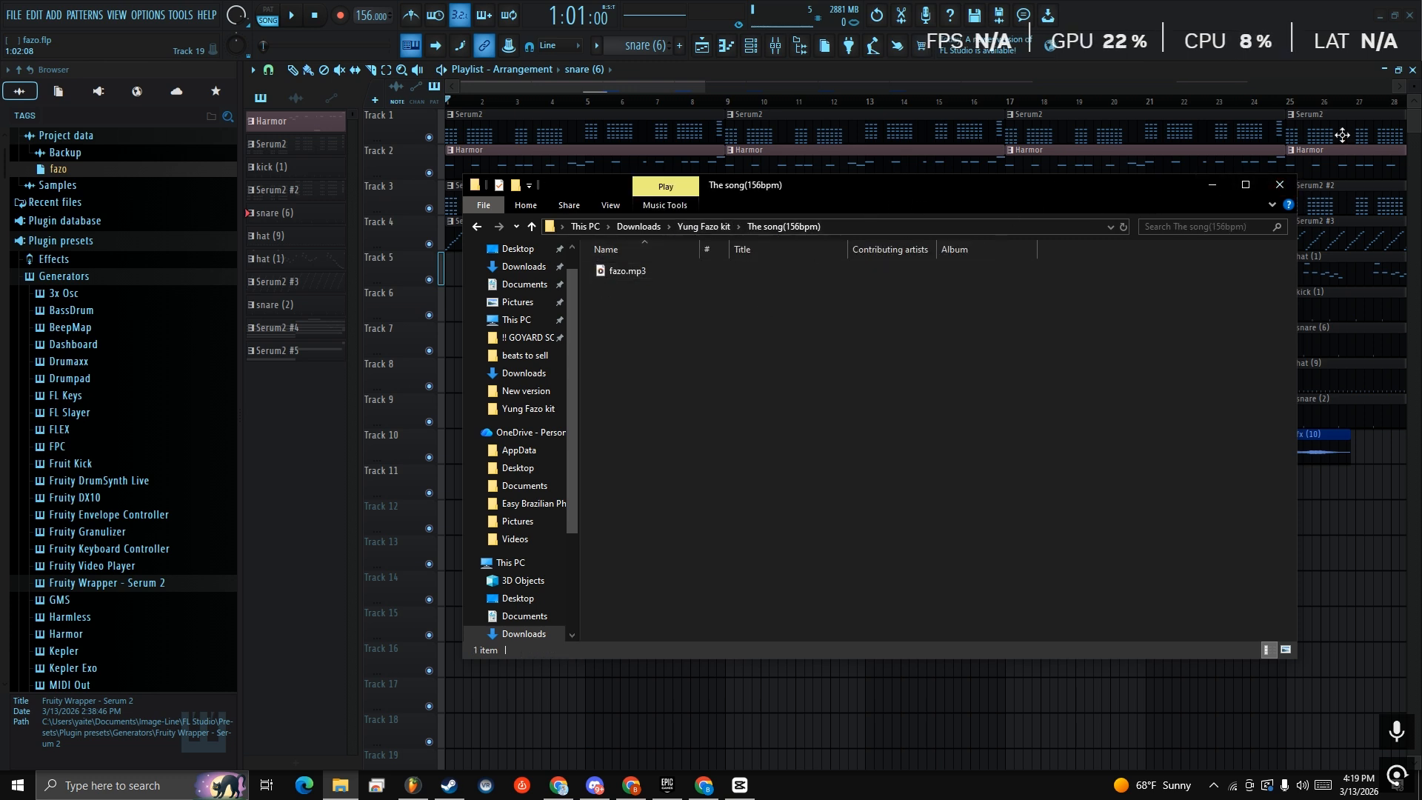
left_click(1286, 182)
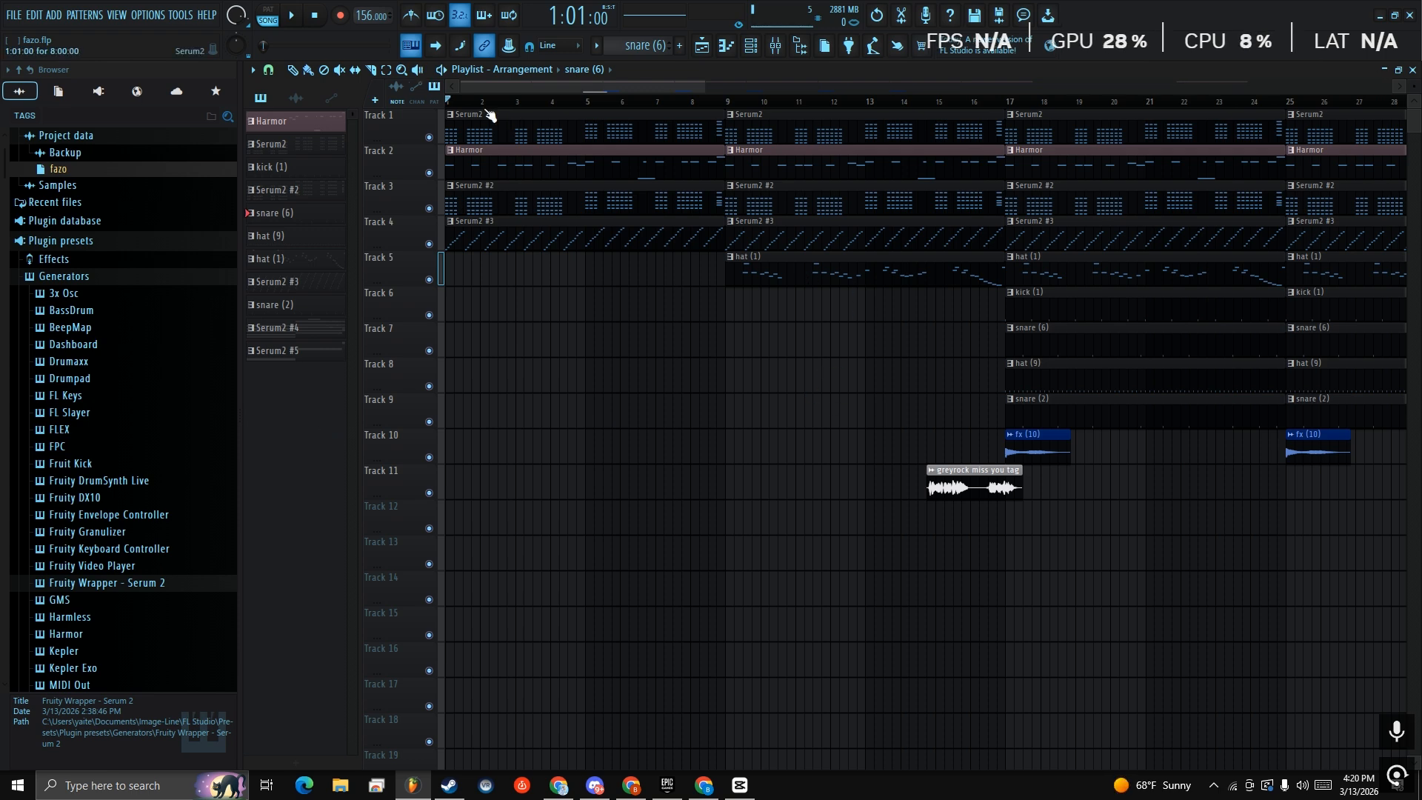
Open the Serum2 channel's synth from the channel rack
left_click(731, 46)
left_click(600, 70)
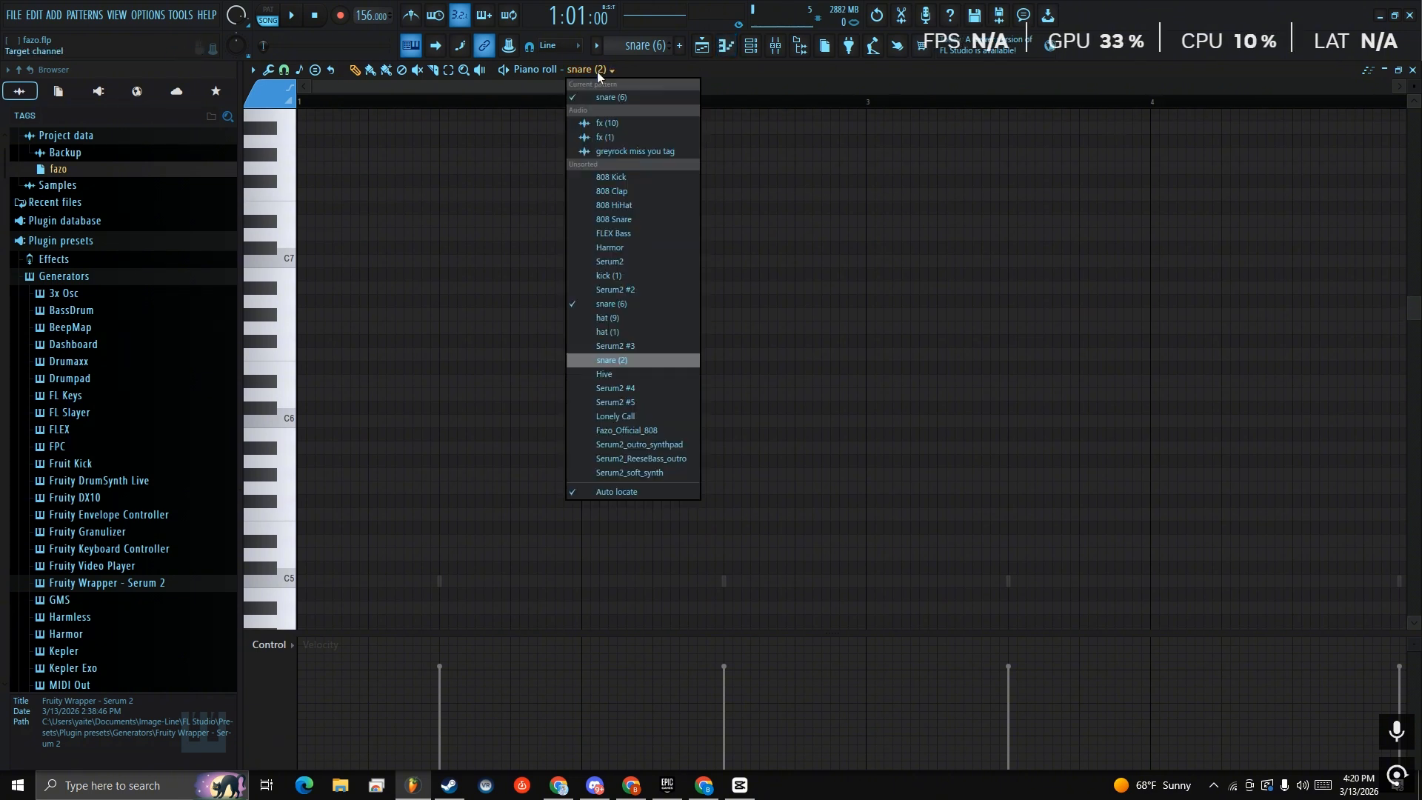
left_click(753, 48)
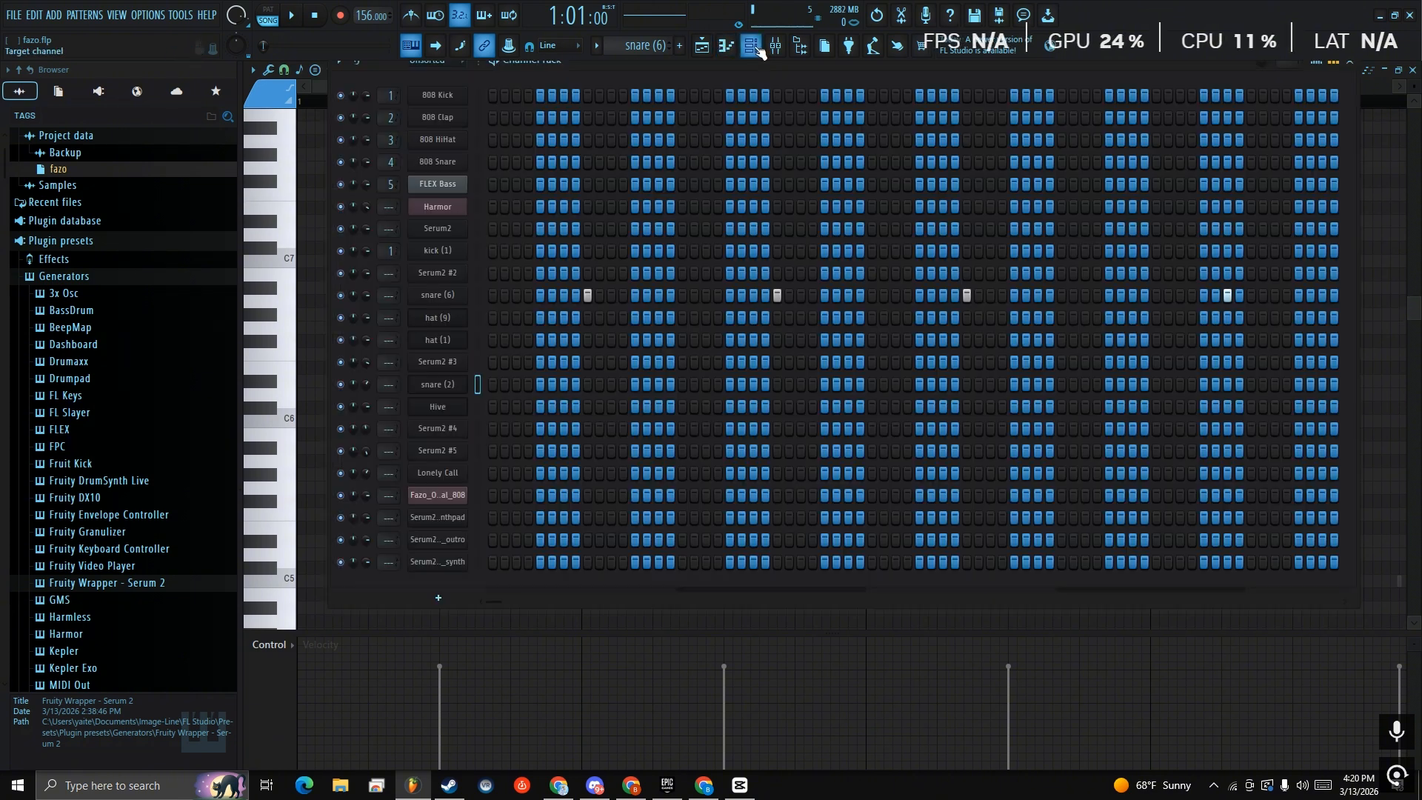
left_click(476, 227)
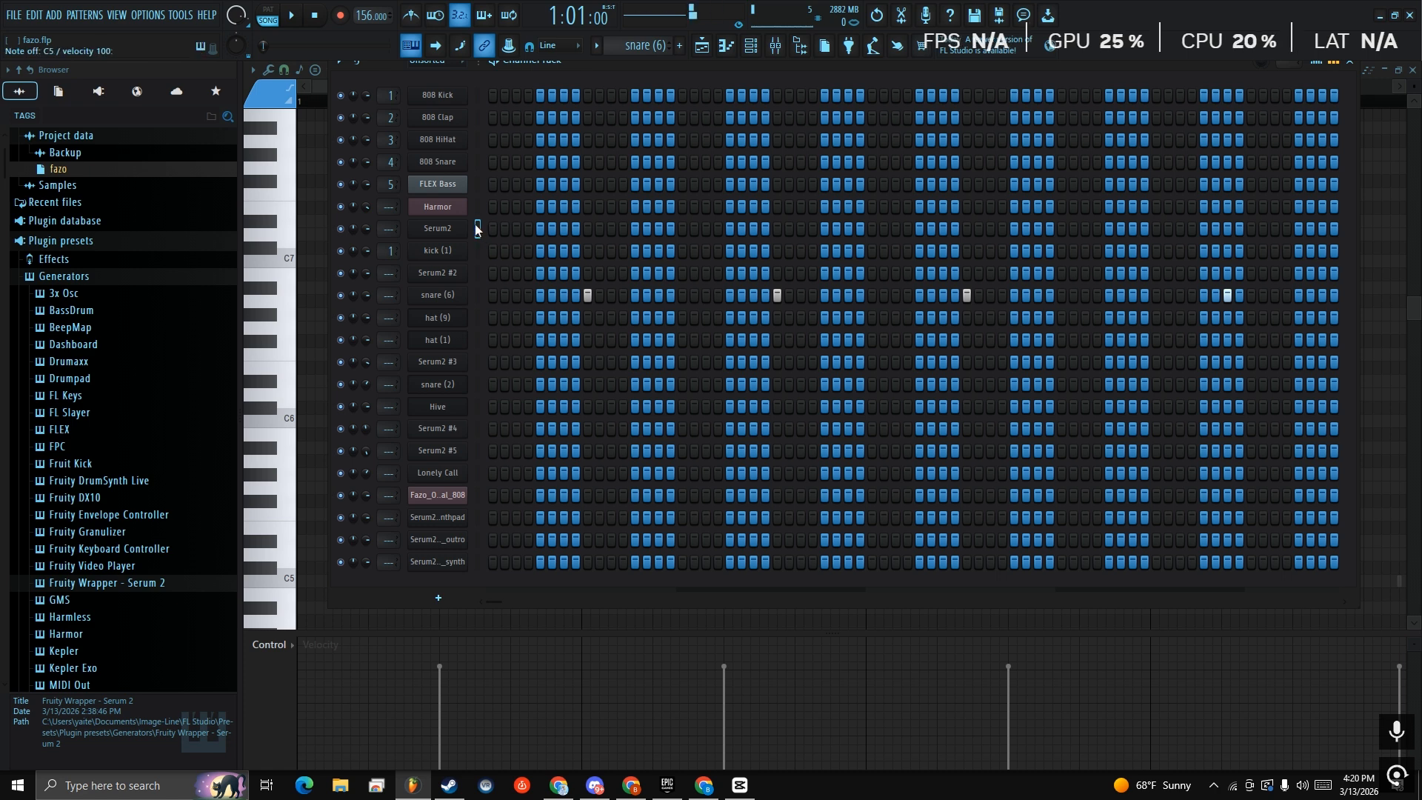
left_click(457, 229)
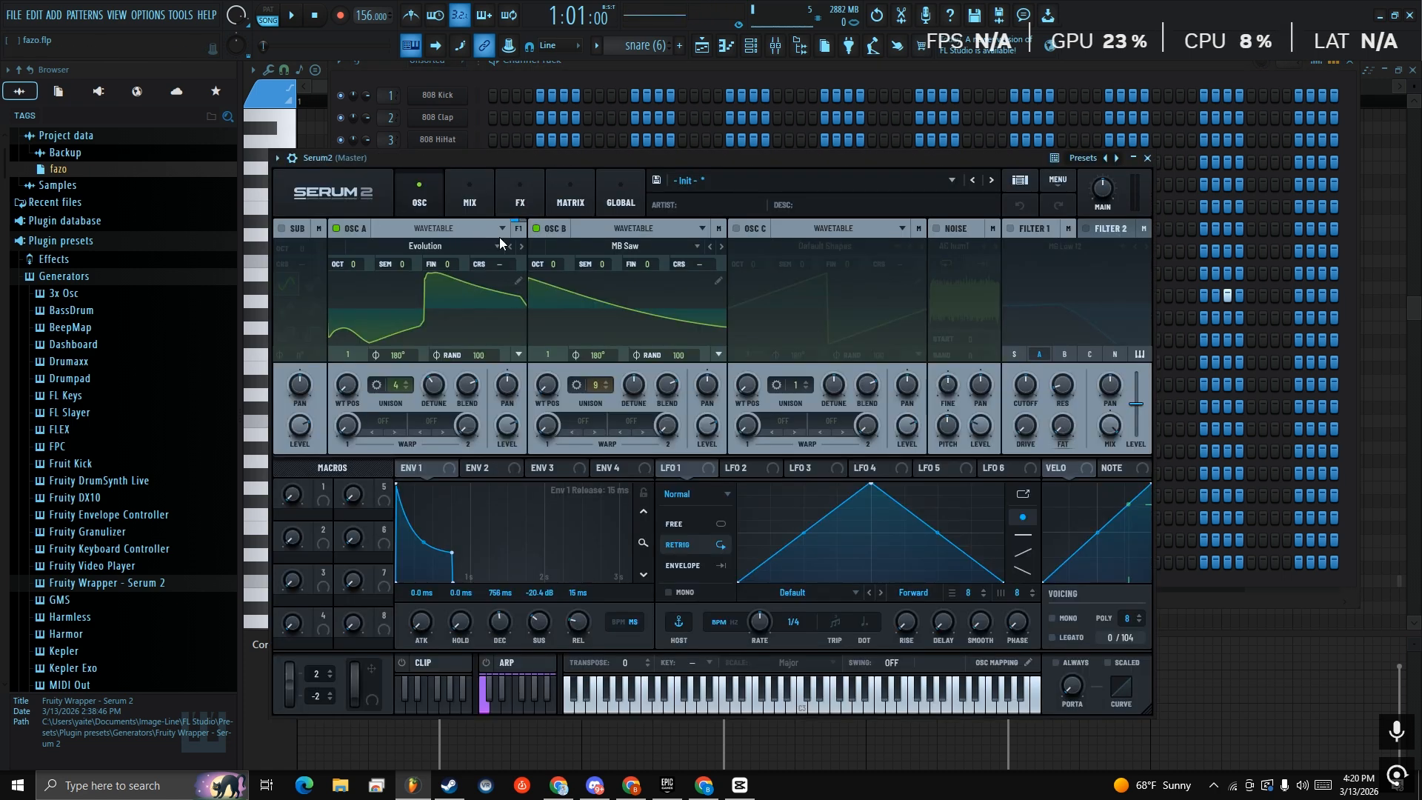
Audition the Serum2 sound by playing three notes repeatedly, and close the synth window
key("q")
key("e")
key("t")
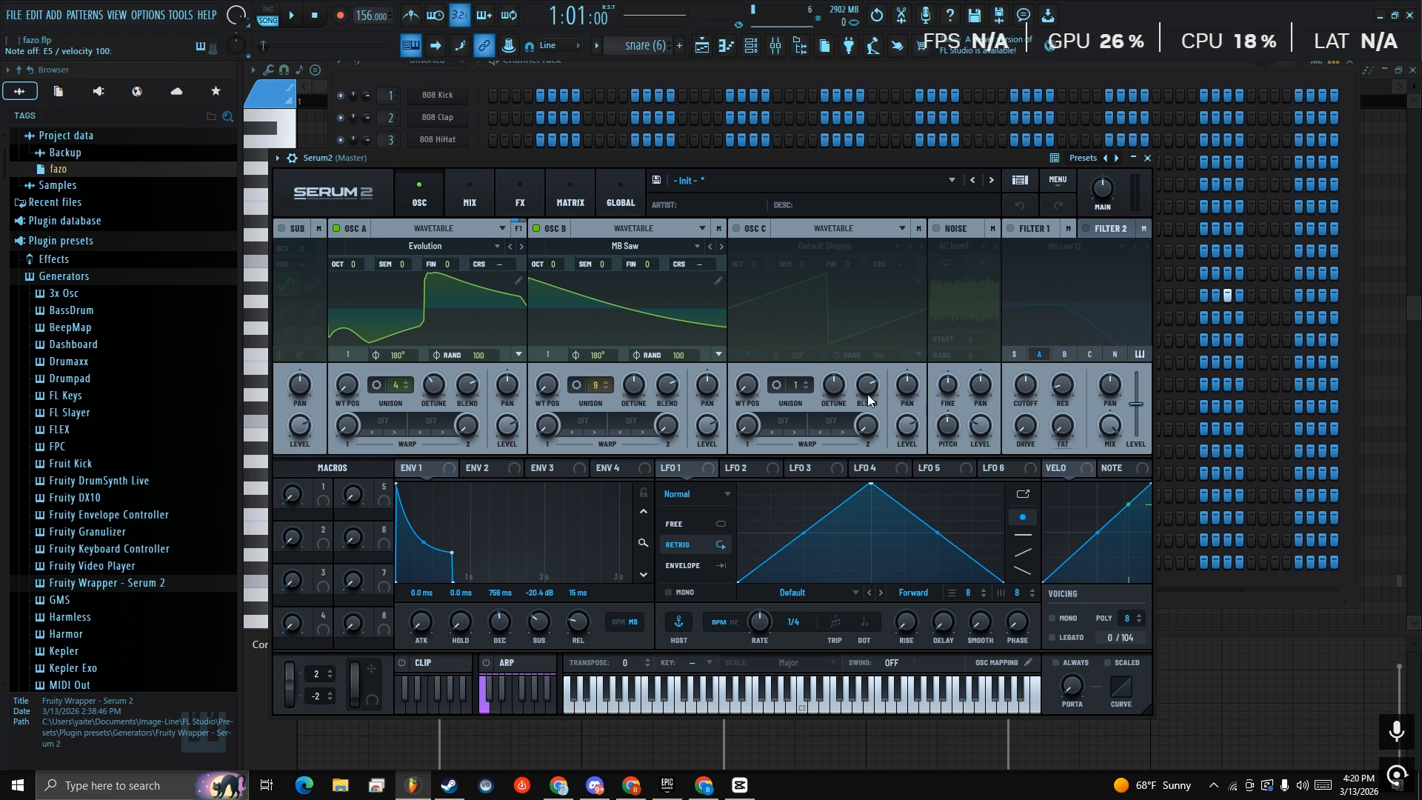
key("q")
key("e")
key("t")
key("q")
key("e")
key("t")
key("q")
key("e")
key("t")
key("q")
key("e")
key("t")
left_click(1147, 157)
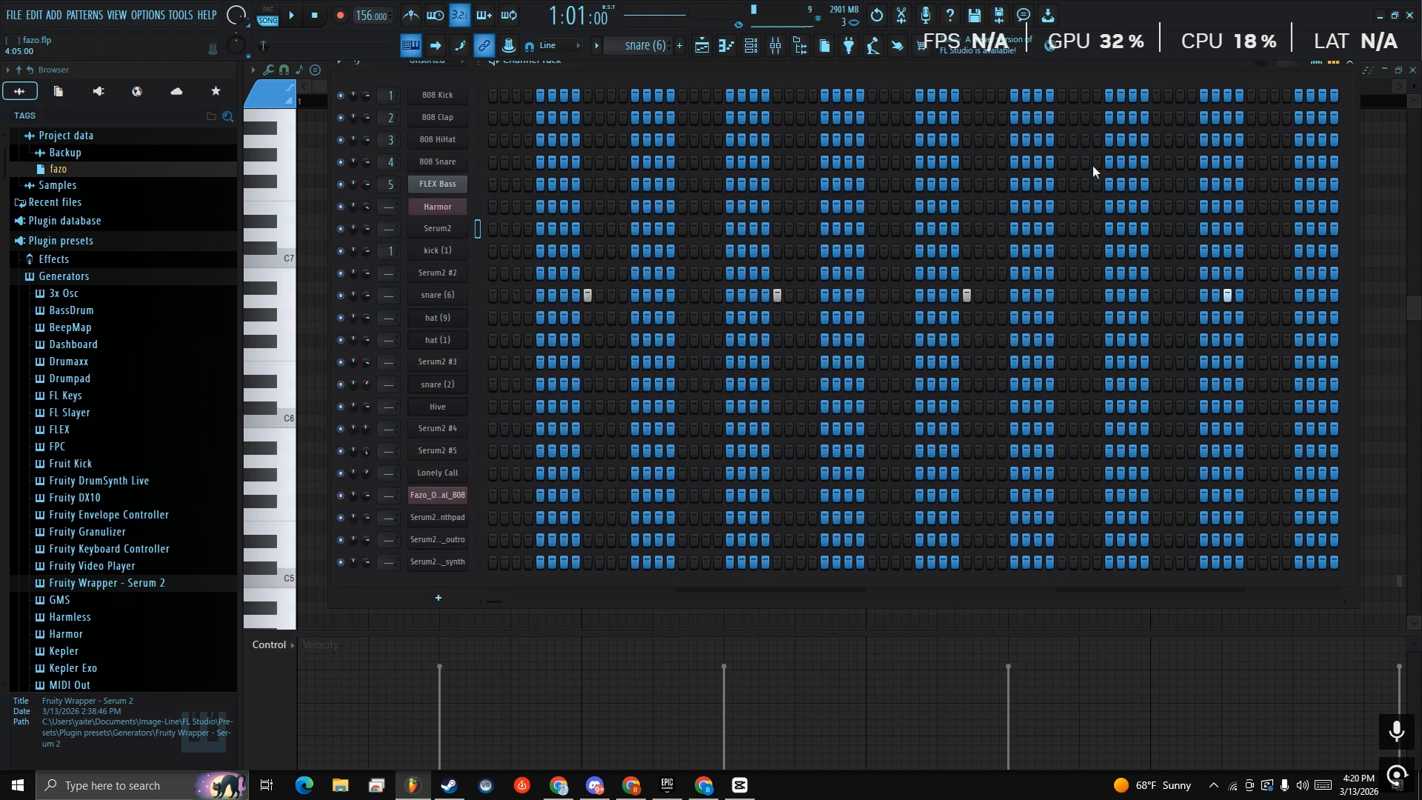
Open the Serum2 #2 synth, audition its sound with three notes, and close it
left_click(478, 272)
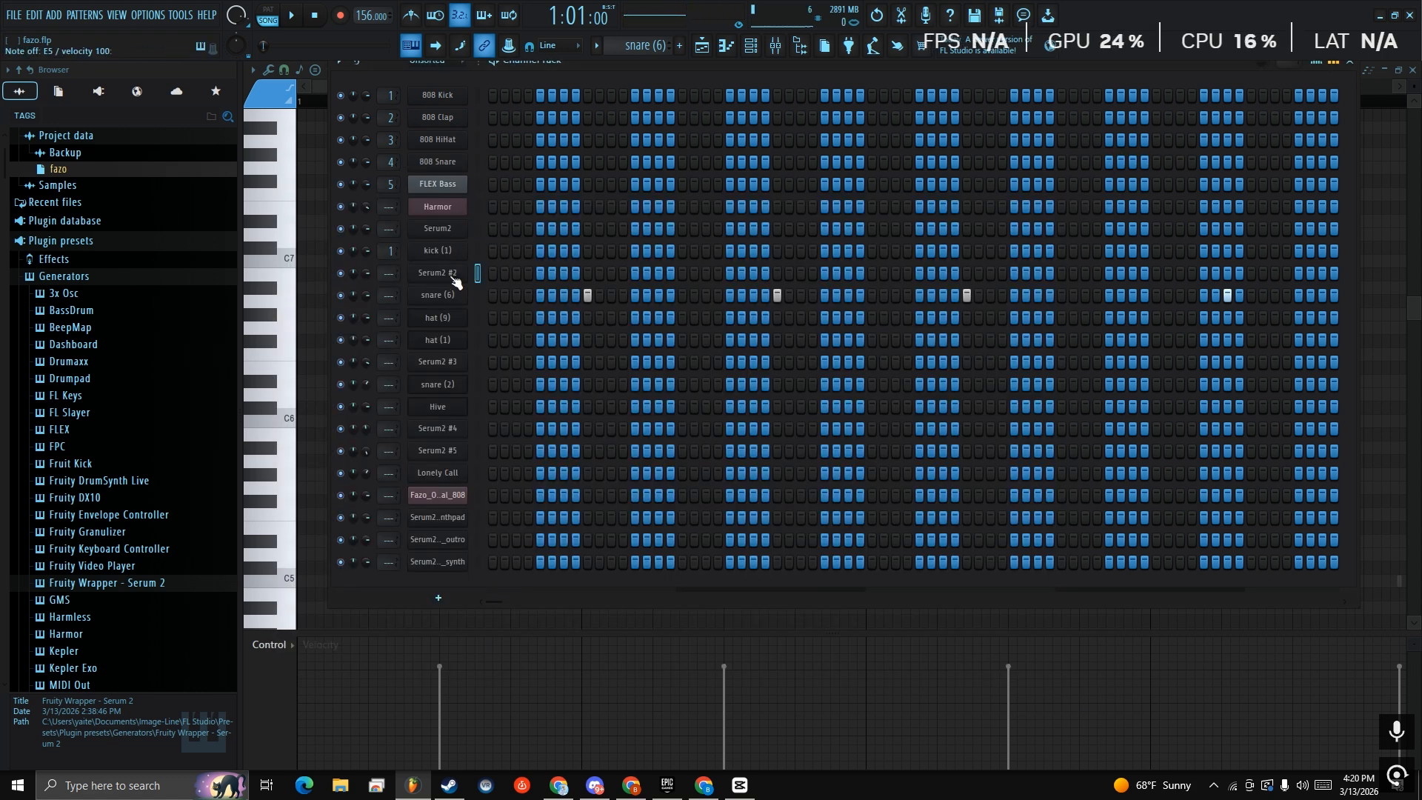
left_click(454, 277)
key("q")
key("e")
key("t")
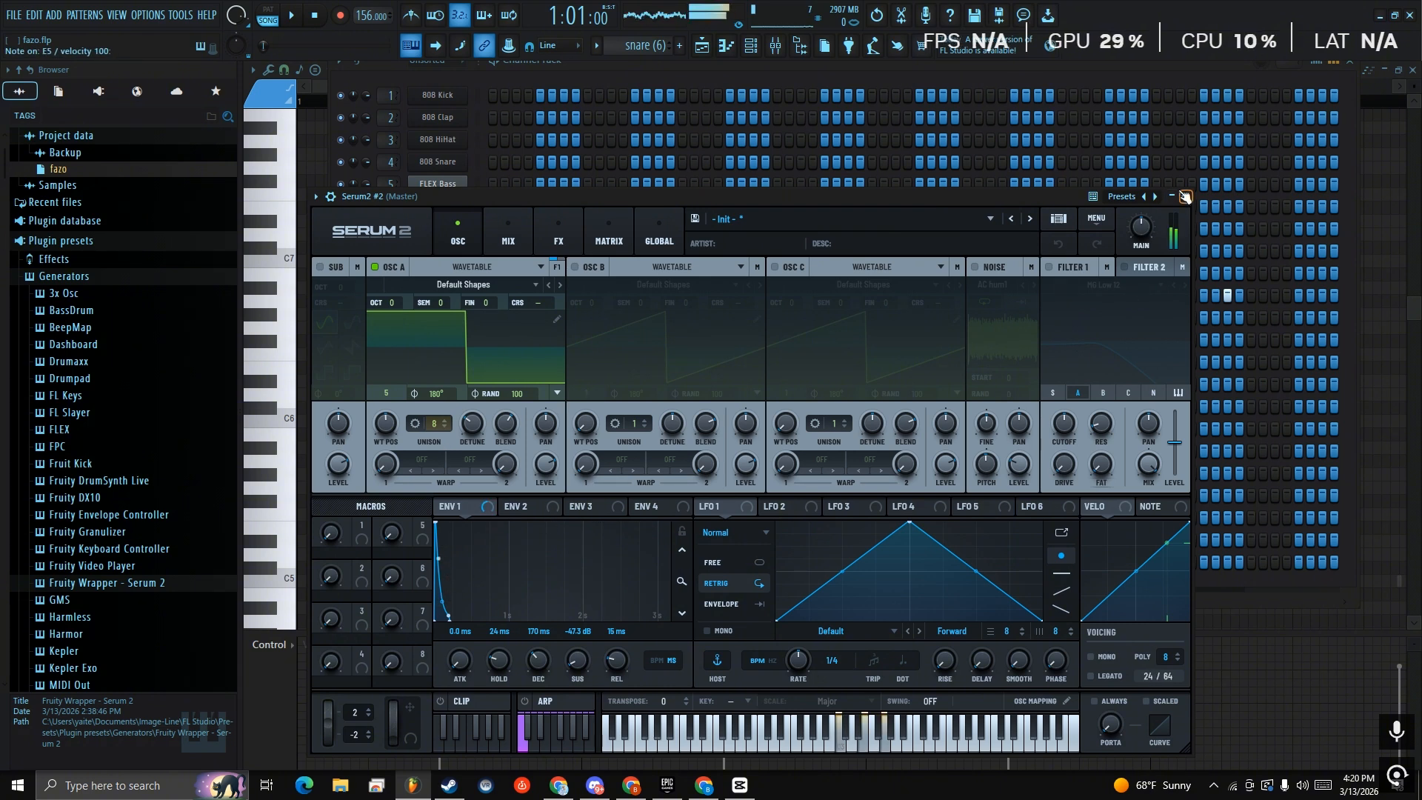
left_click(1185, 196)
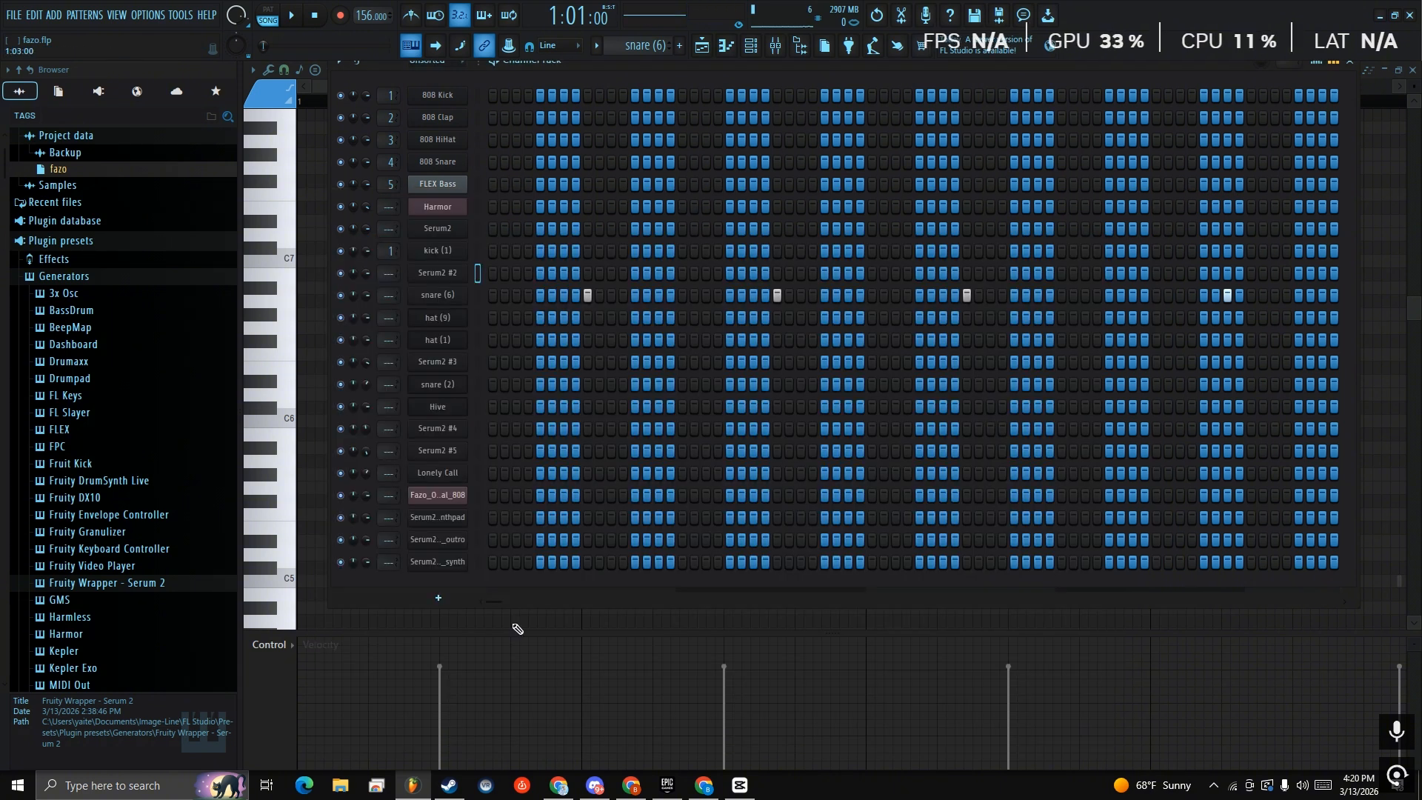
Examine the piano roll's scale highlighting options for root note and scale, leaving the current choice in place
left_click(726, 45)
left_click(251, 69)
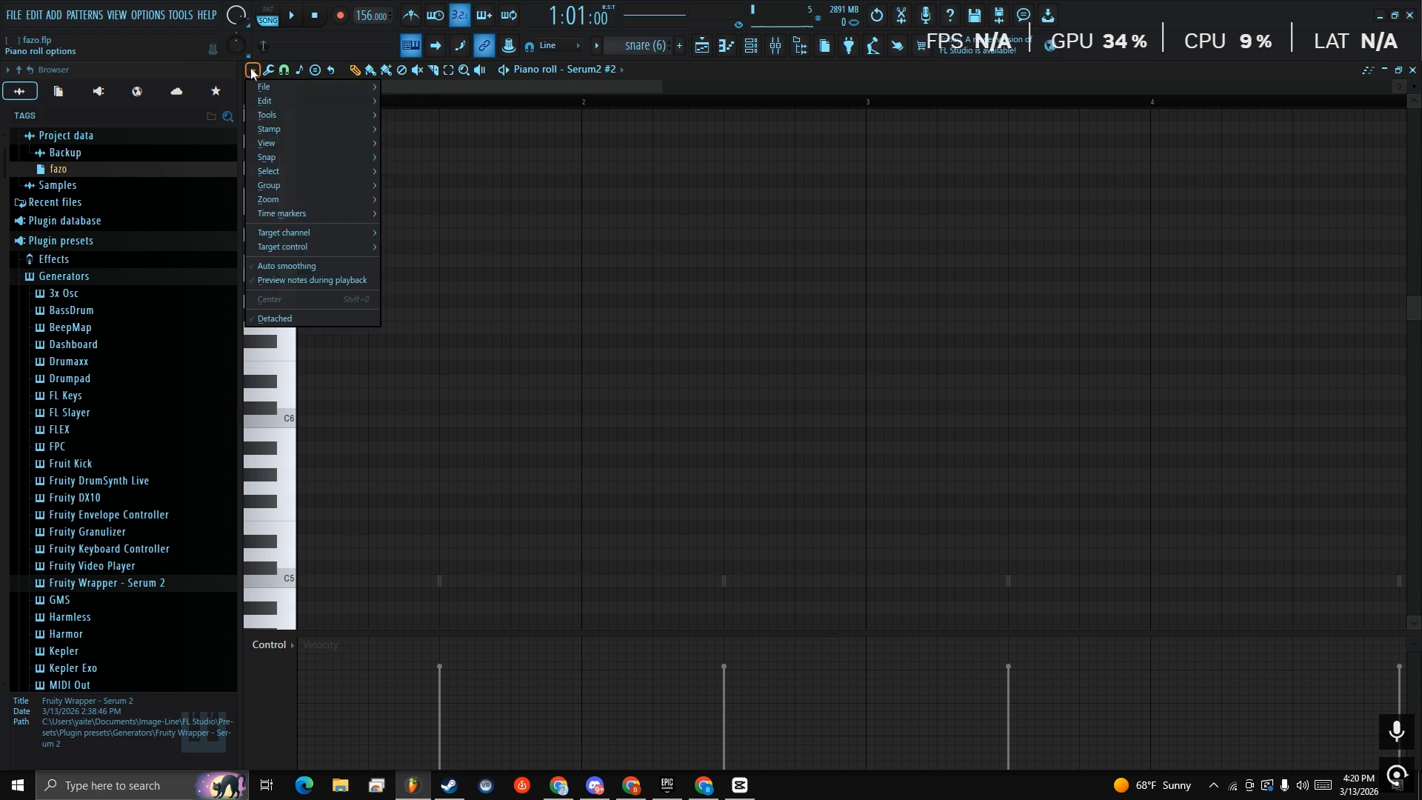
mouse_move(287, 142)
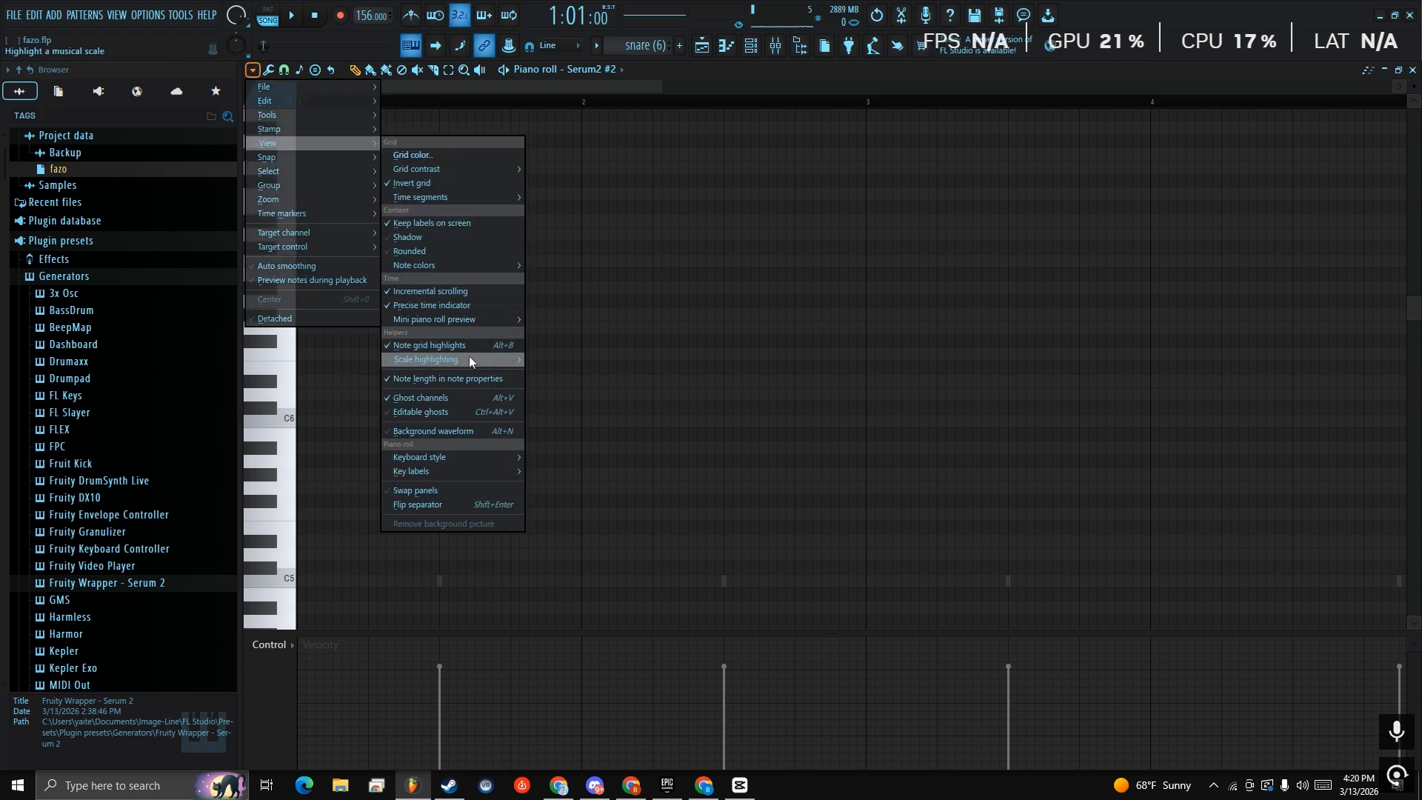
mouse_move(469, 357)
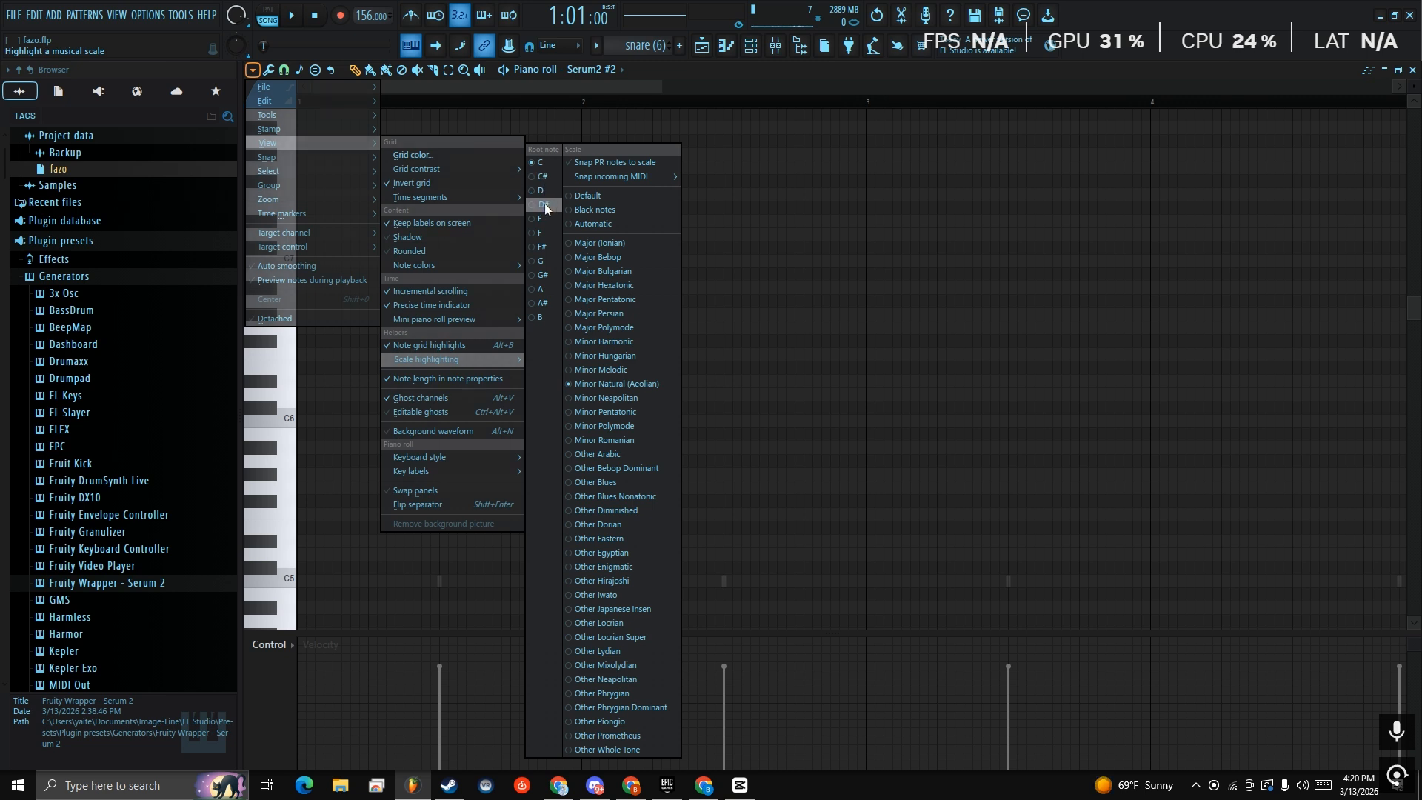
left_click(777, 183)
Switch to the Serum2 pattern so its chords show in the piano roll, and briefly test playback
scroll(413, 175, "down", 3)
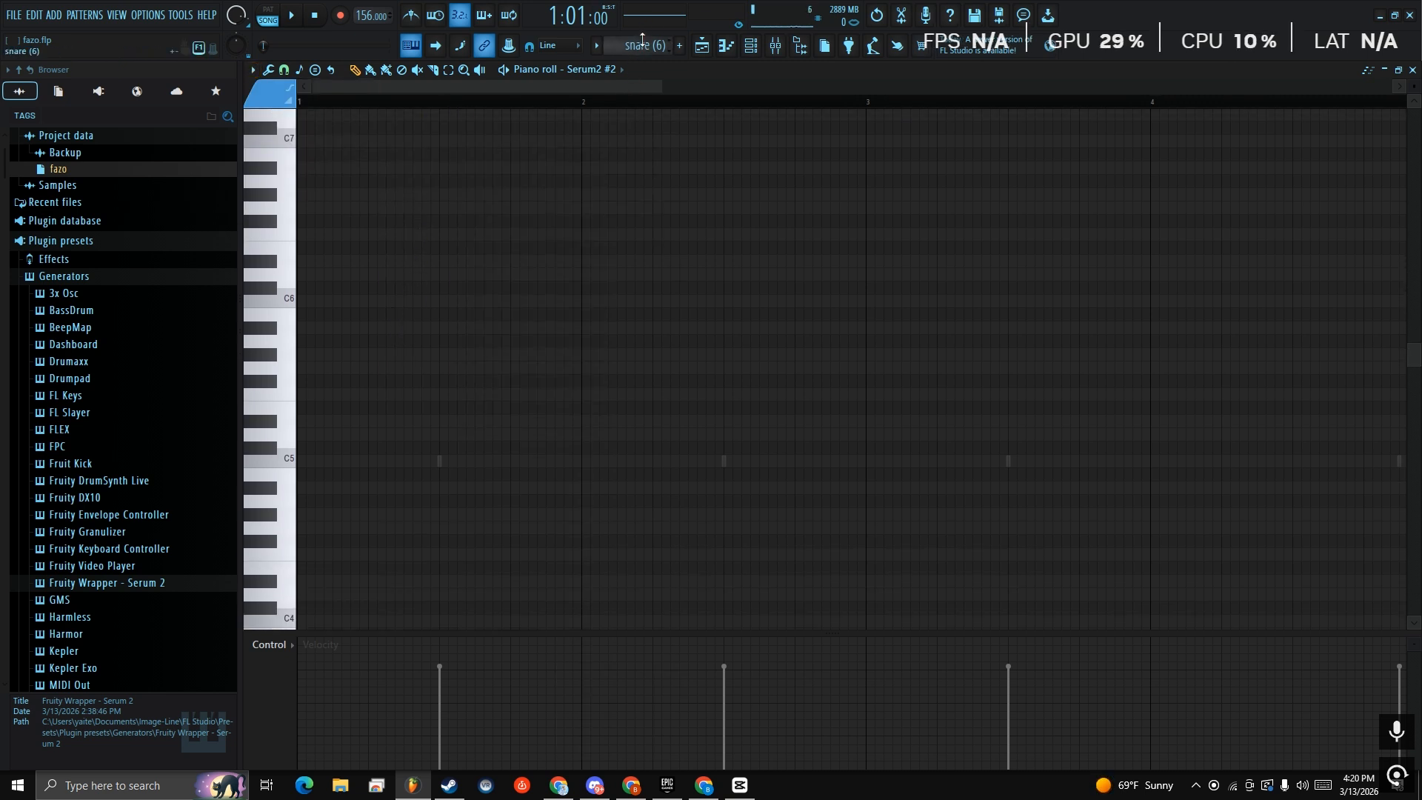
mouse_move(642, 44)
left_mouse_down()
mouse_move(641, 90)
mouse_move(642, 29)
left_mouse_up()
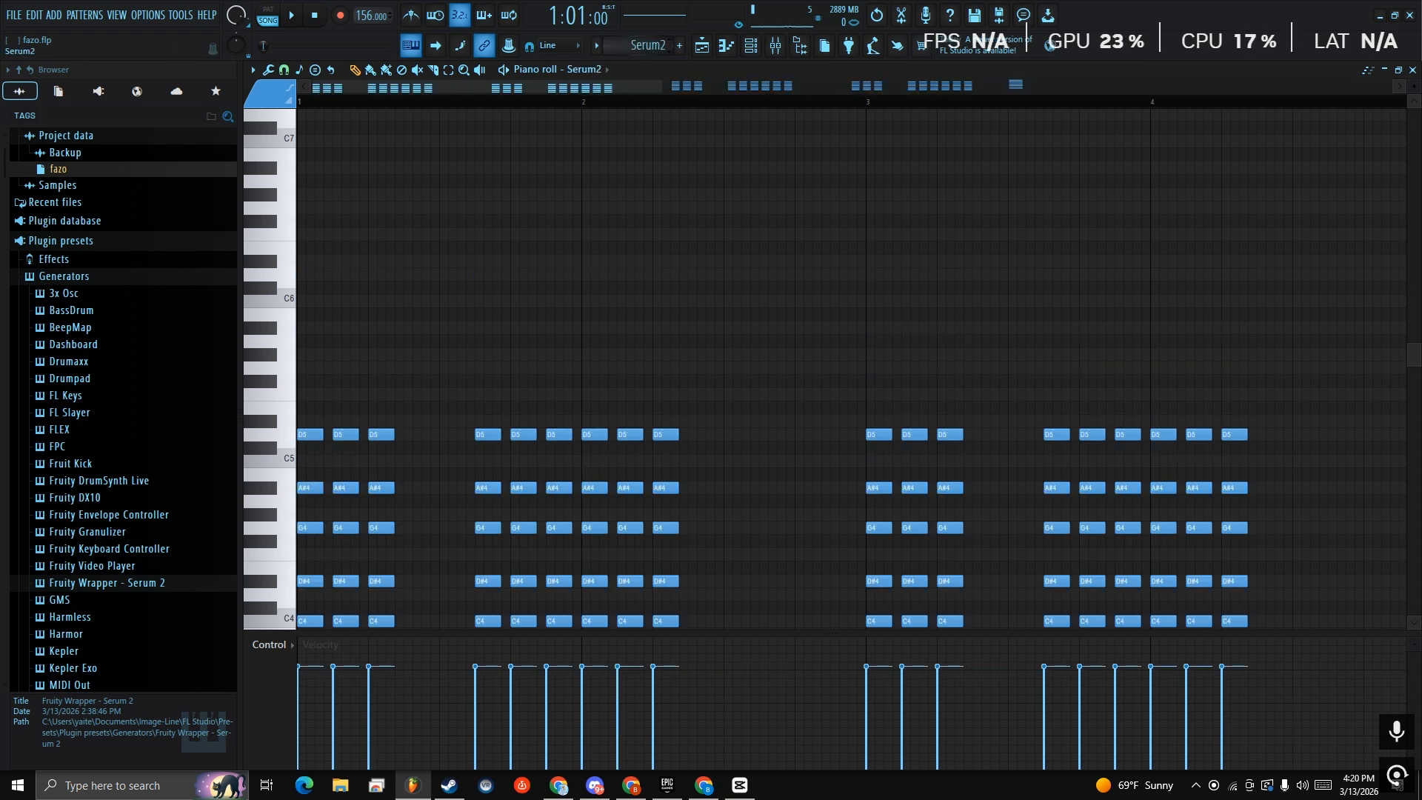
scroll(549, 229, "down", 3)
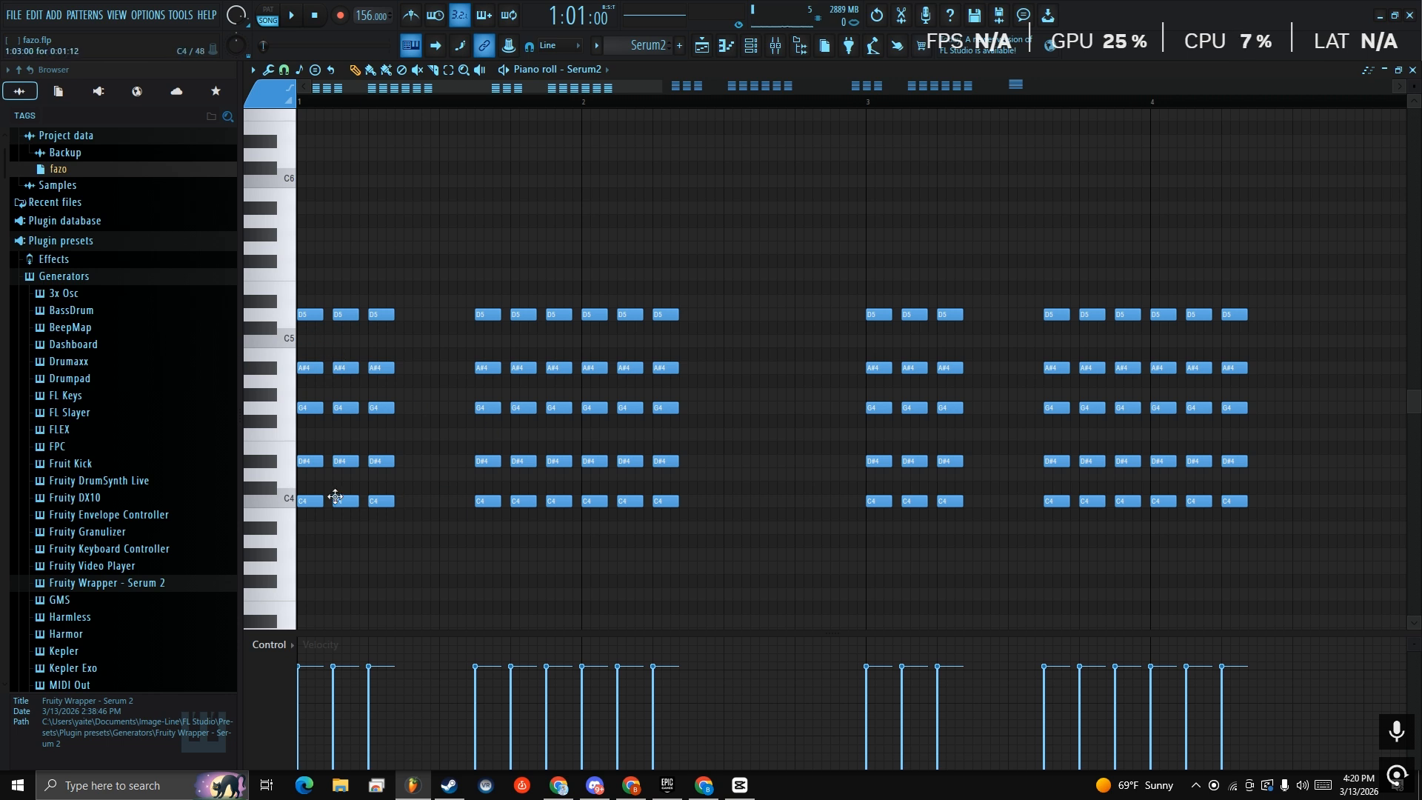
key("space")
key("space")
Solo the Serum2 channel in the channel rack and play the opening chords of its pattern in the piano roll
left_click(746, 52)
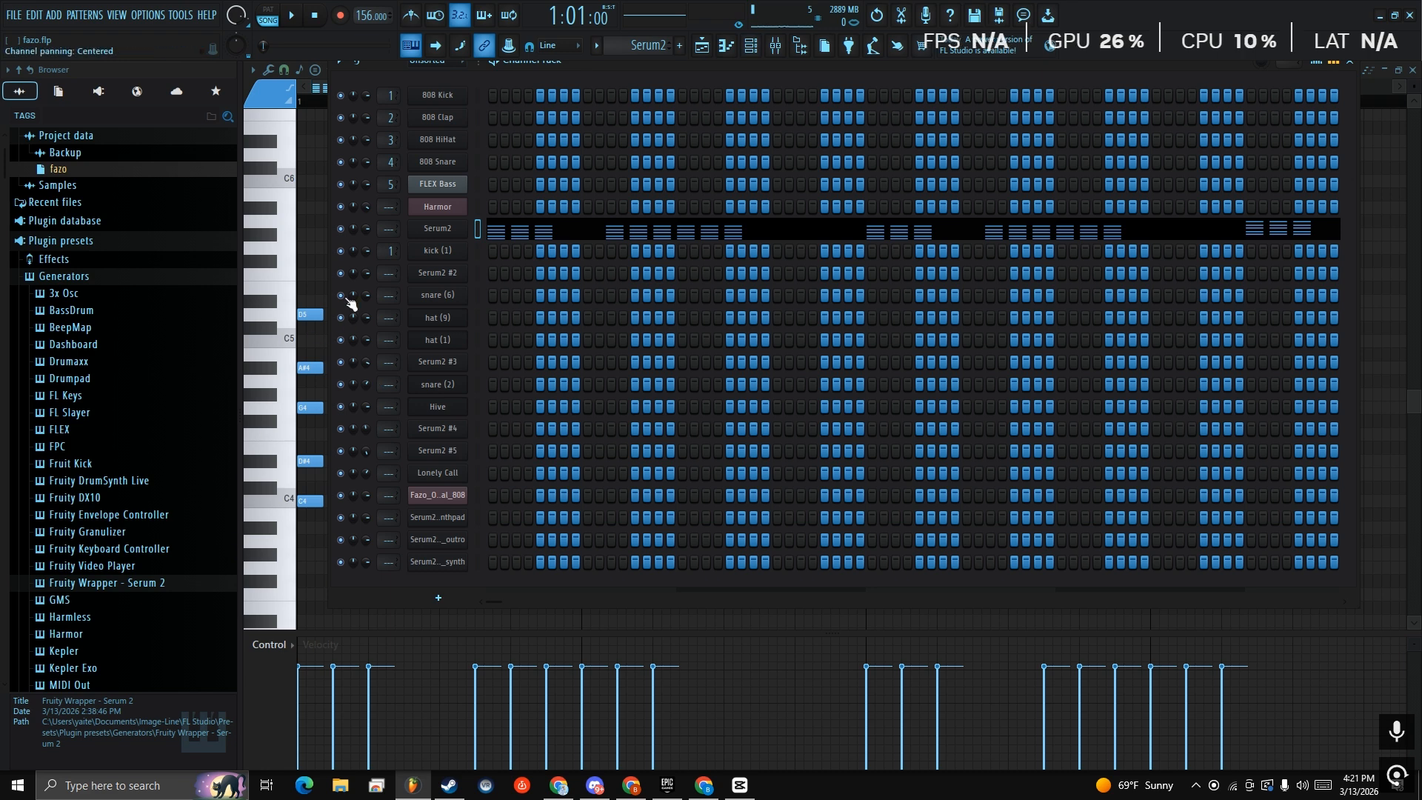
right_click(341, 229)
left_click(349, 237)
key("F6")
key("space")
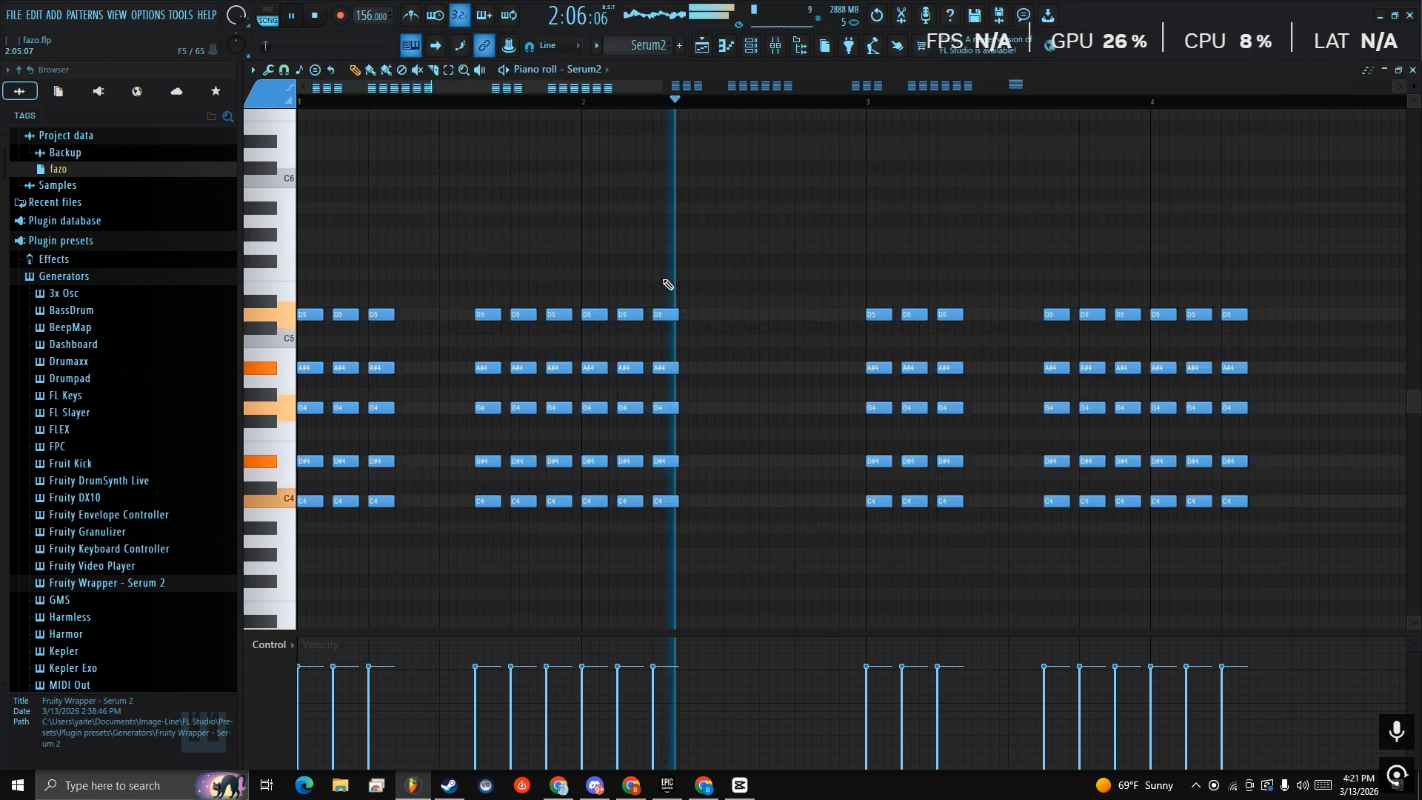
key("space")
Replace the first four chords with one chord of C4, D#4, G4, A#4 and D5 at the start of bar 1, and play it back
left_click_drag(311, 308, 503, 626)
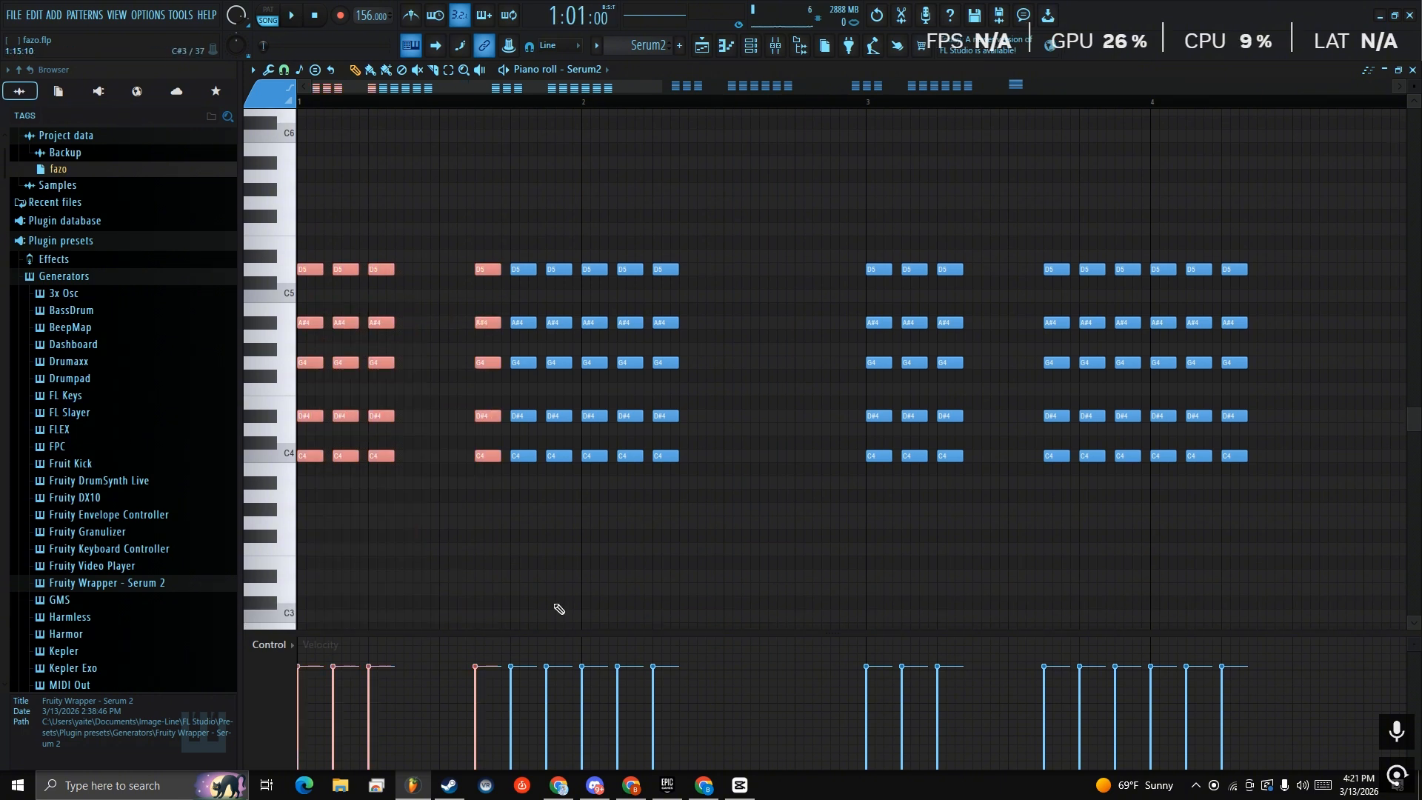
key("Delete")
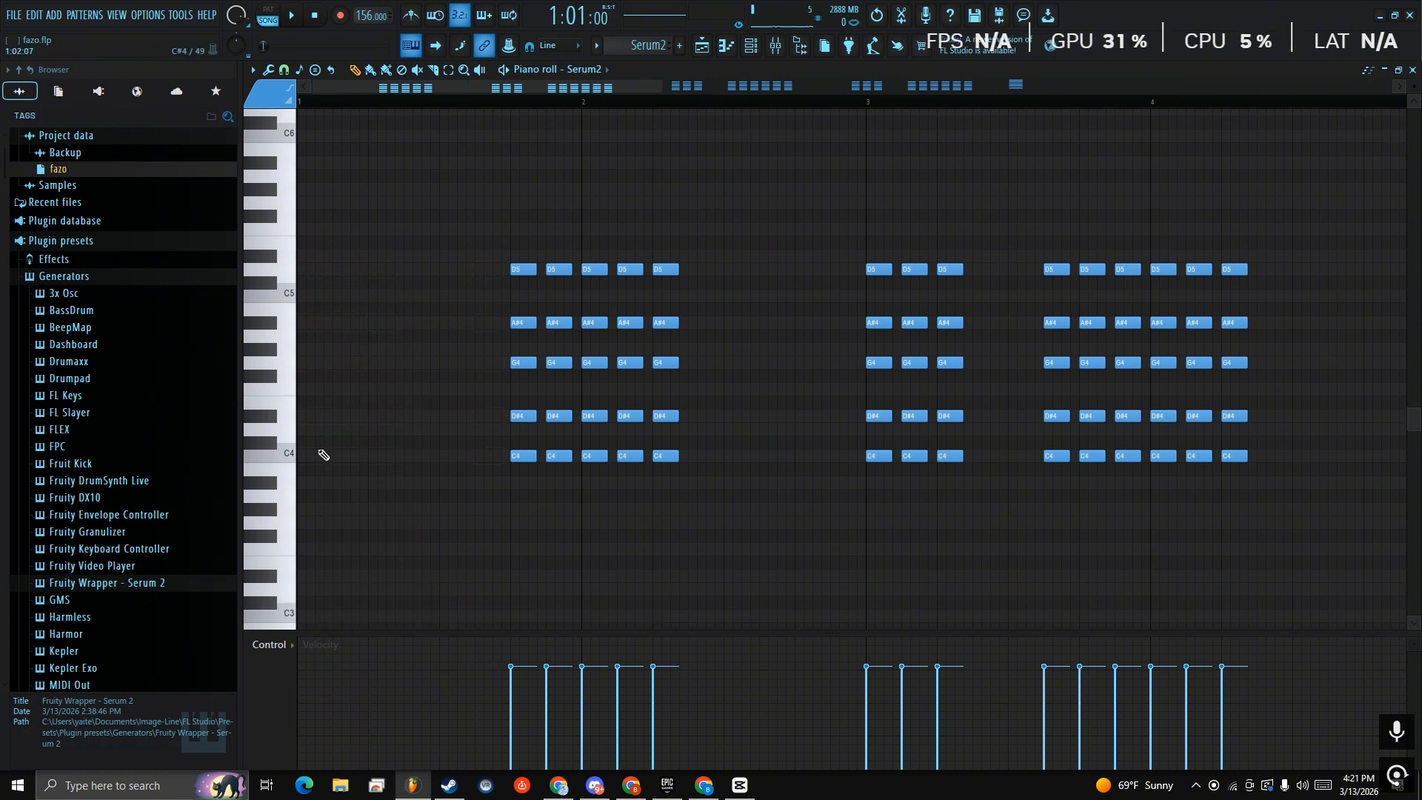
left_click(318, 455)
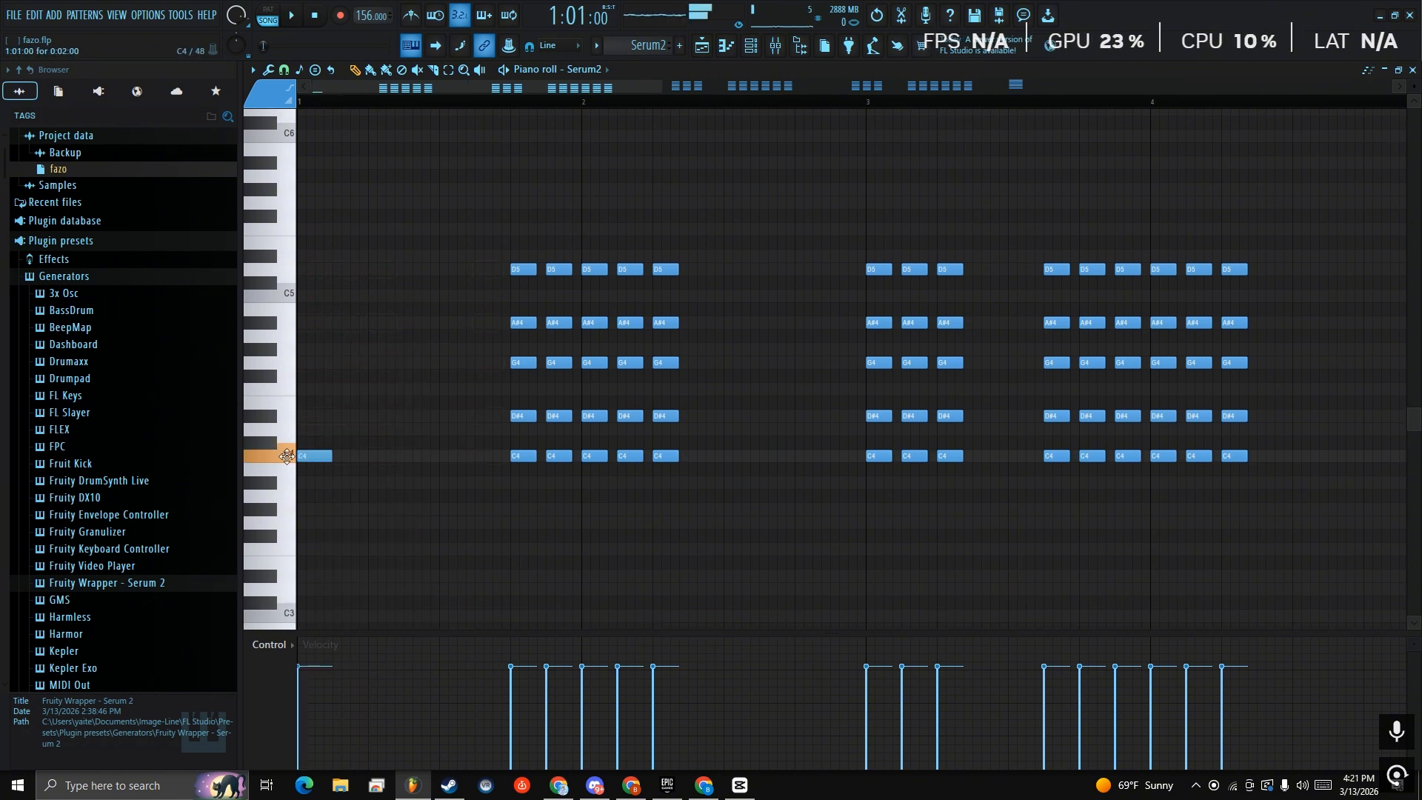
left_click(309, 417)
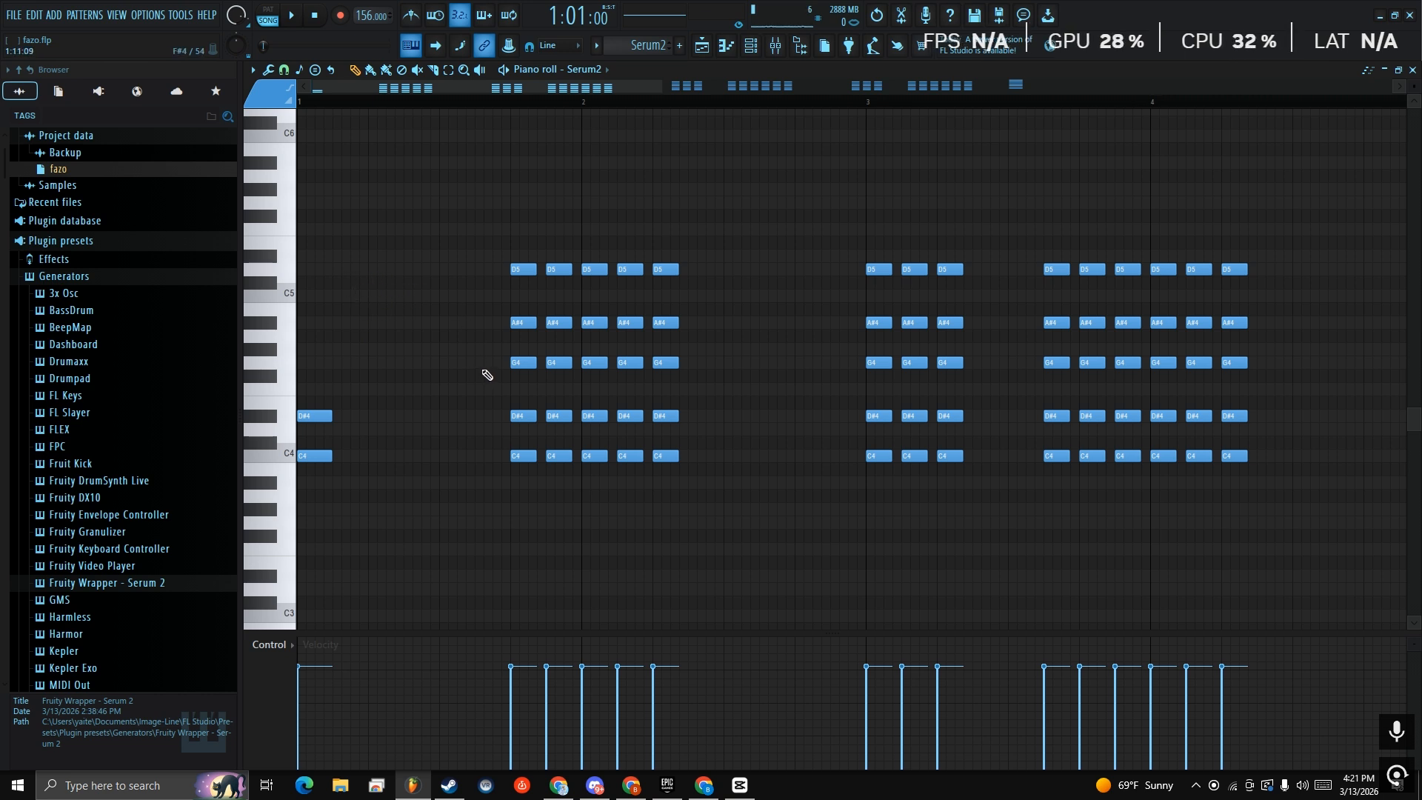
left_click(319, 366)
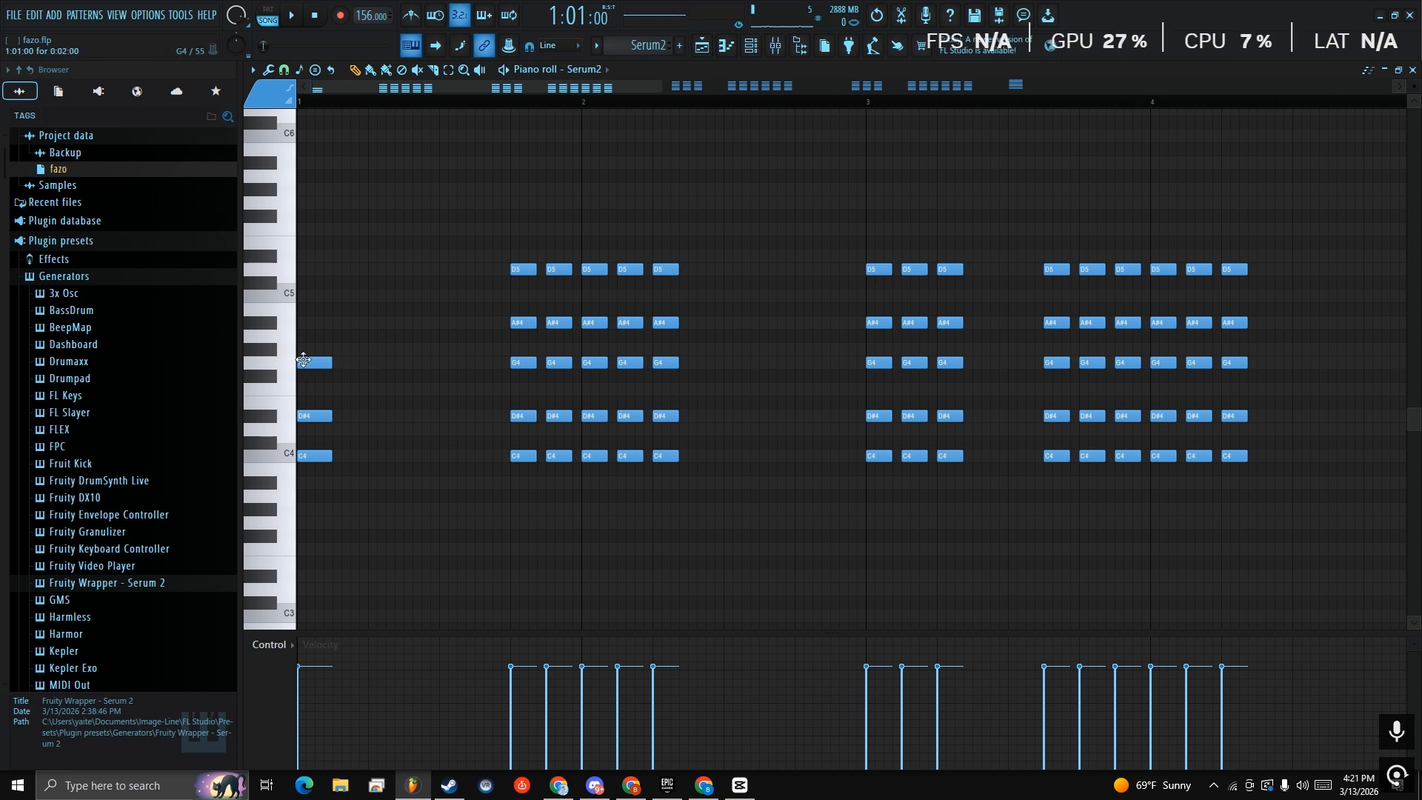
left_click(318, 323)
left_click(315, 270)
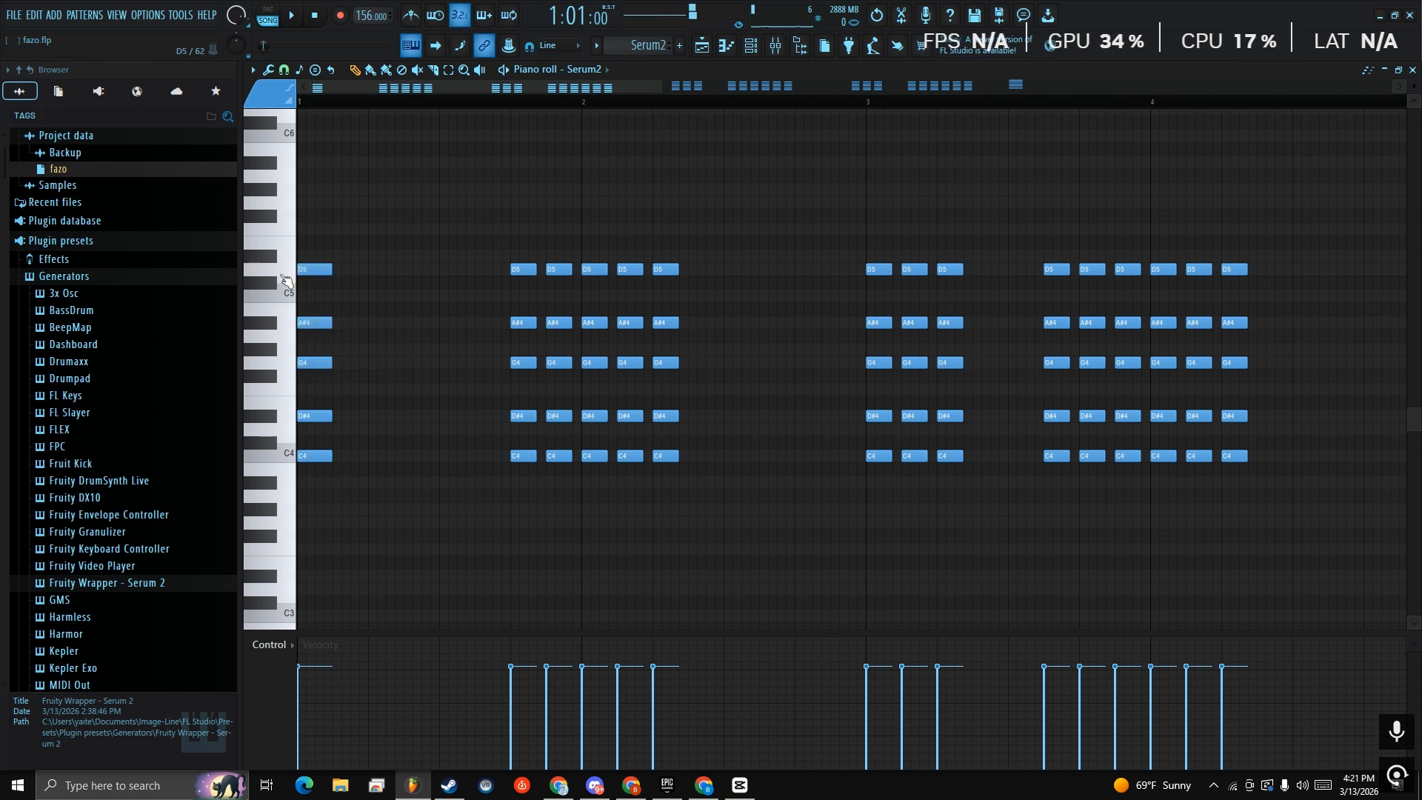
key("space")
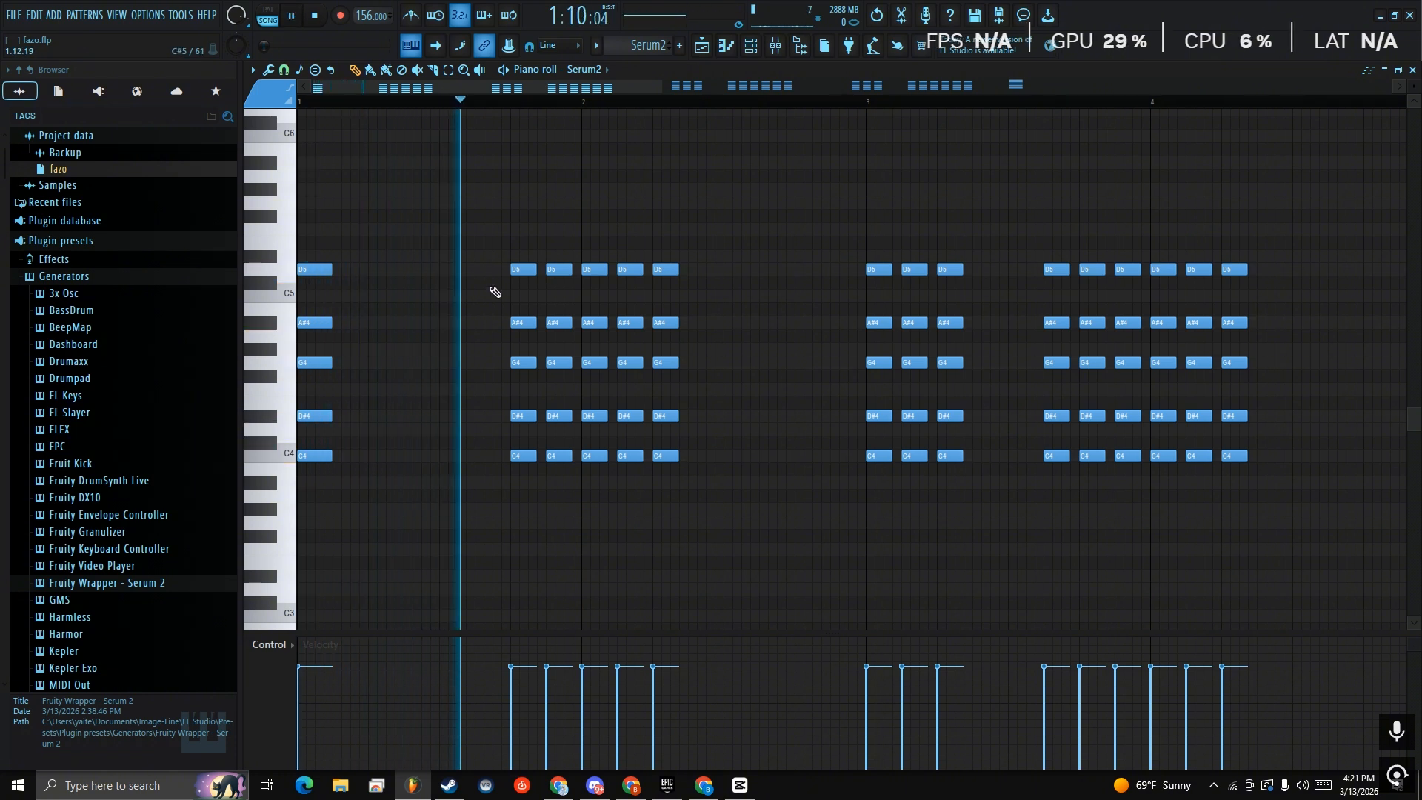
key("space")
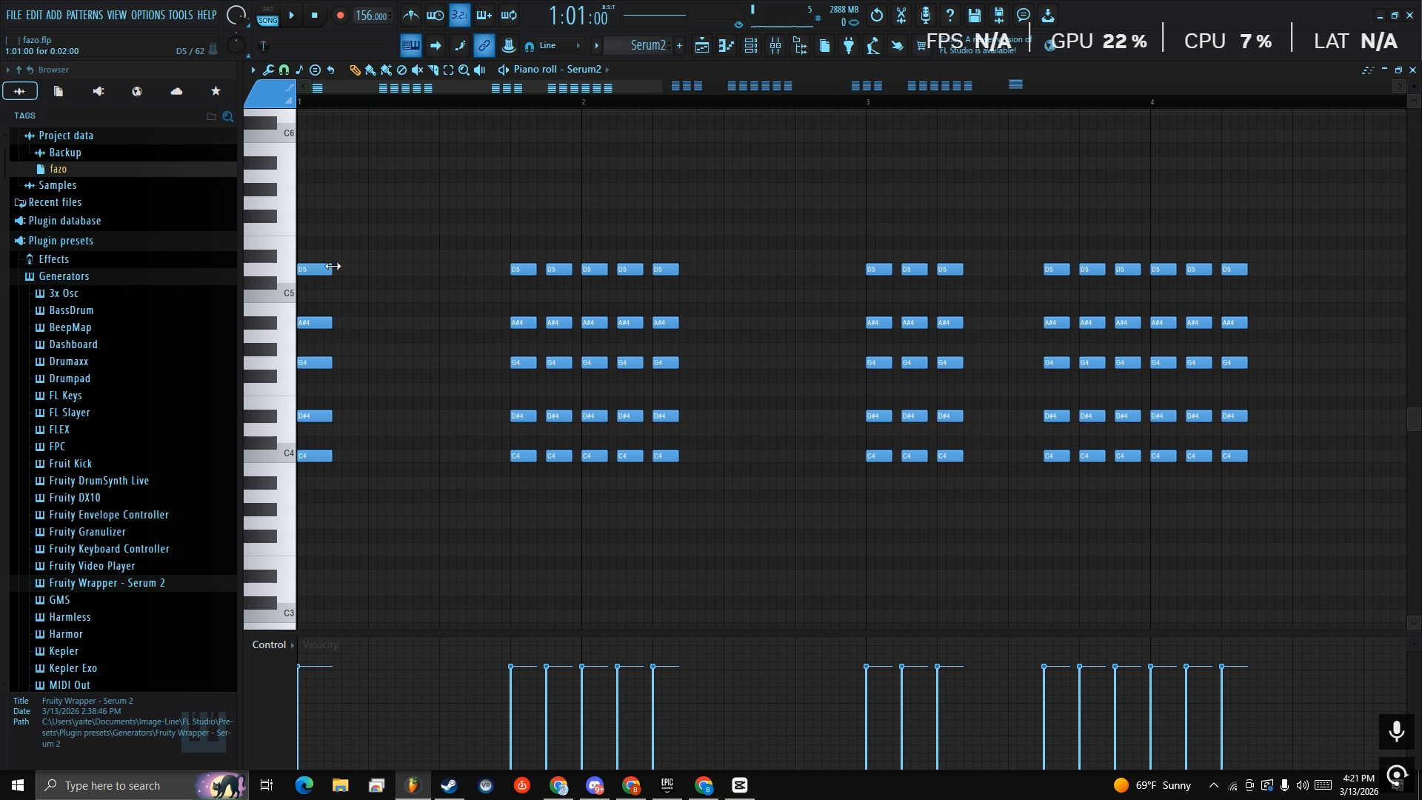
Set the piano roll snap to 1/2 step and shorten all five notes of the first chord by half a step
left_click_drag(330, 255, 352, 531)
left_click_drag(337, 269, 332, 269)
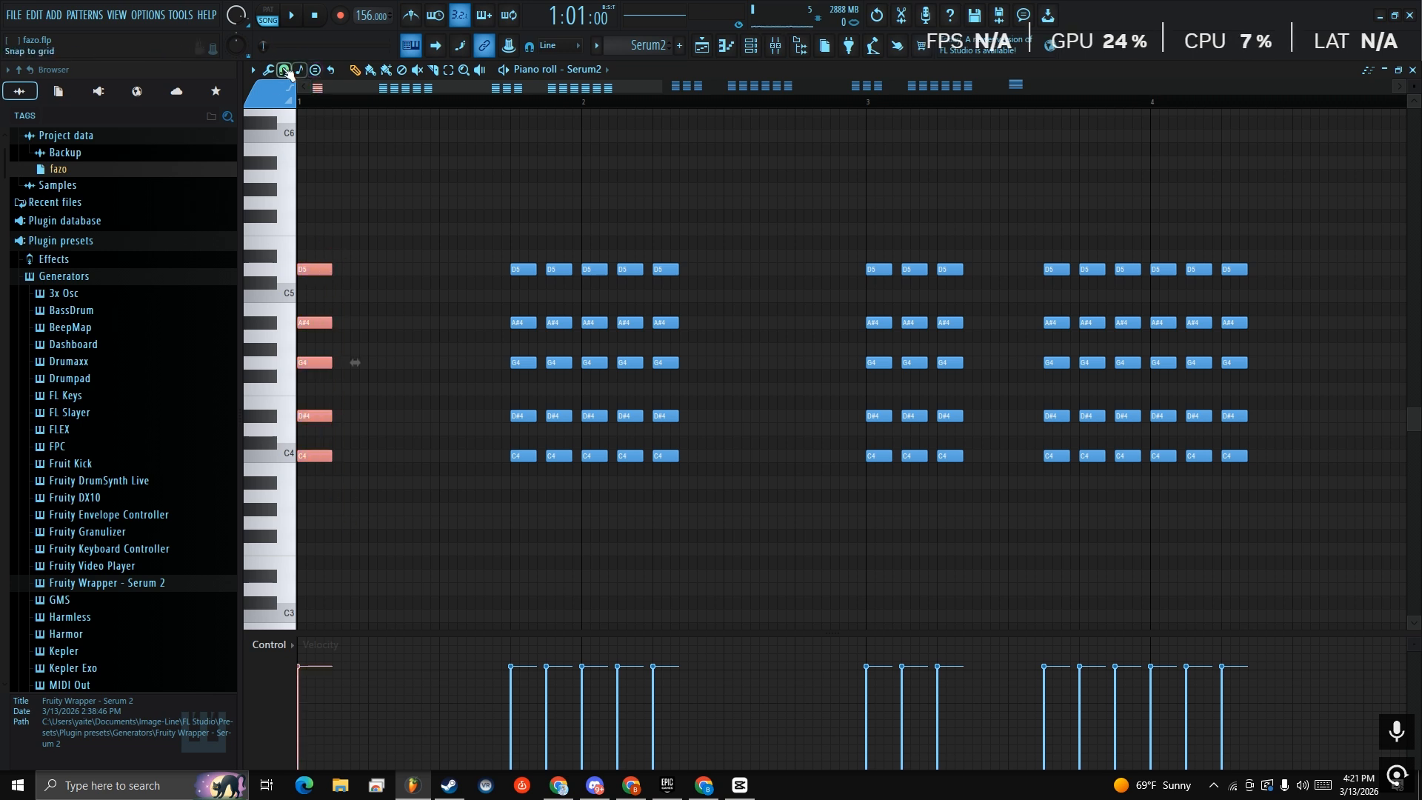
left_click(284, 70)
left_click(326, 209)
left_click(284, 69)
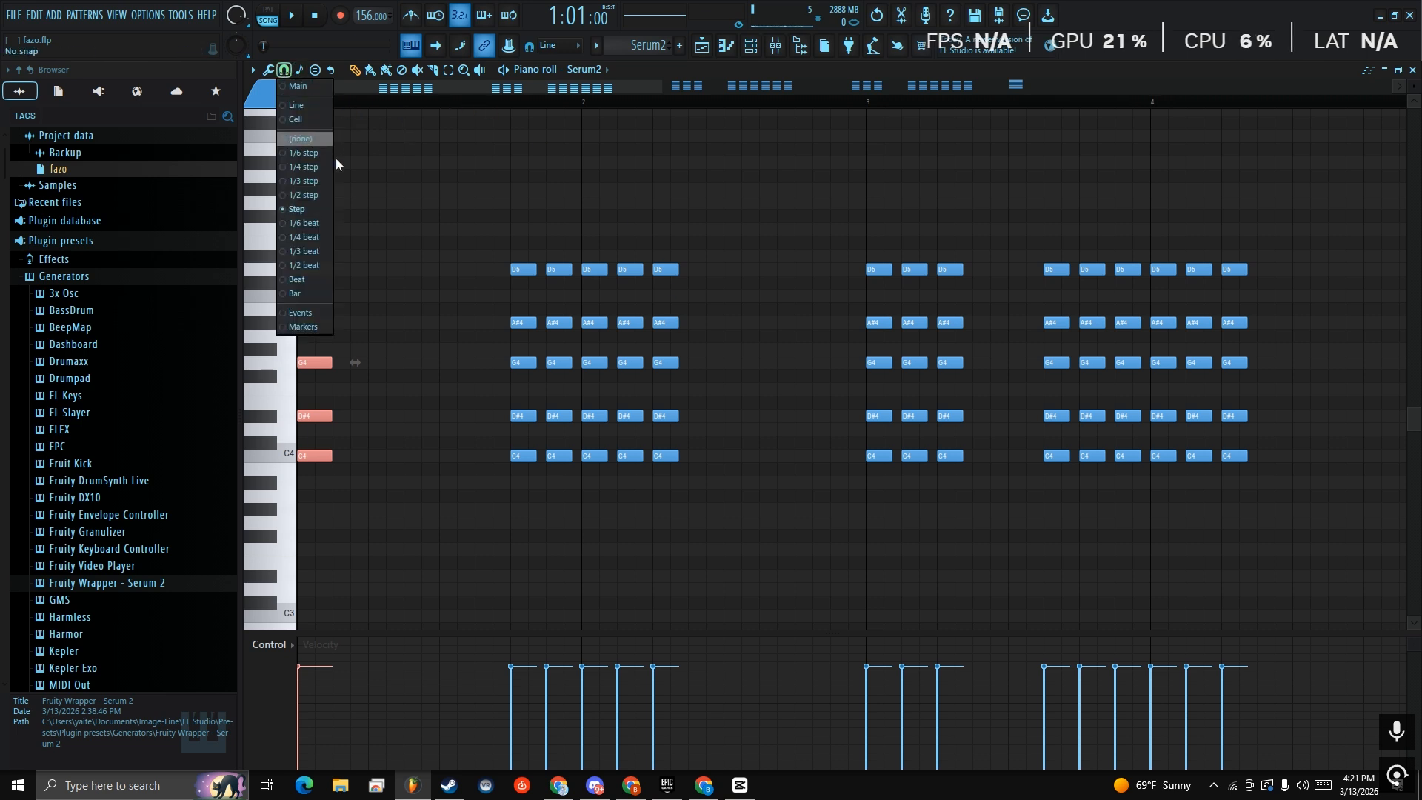
left_click(322, 195)
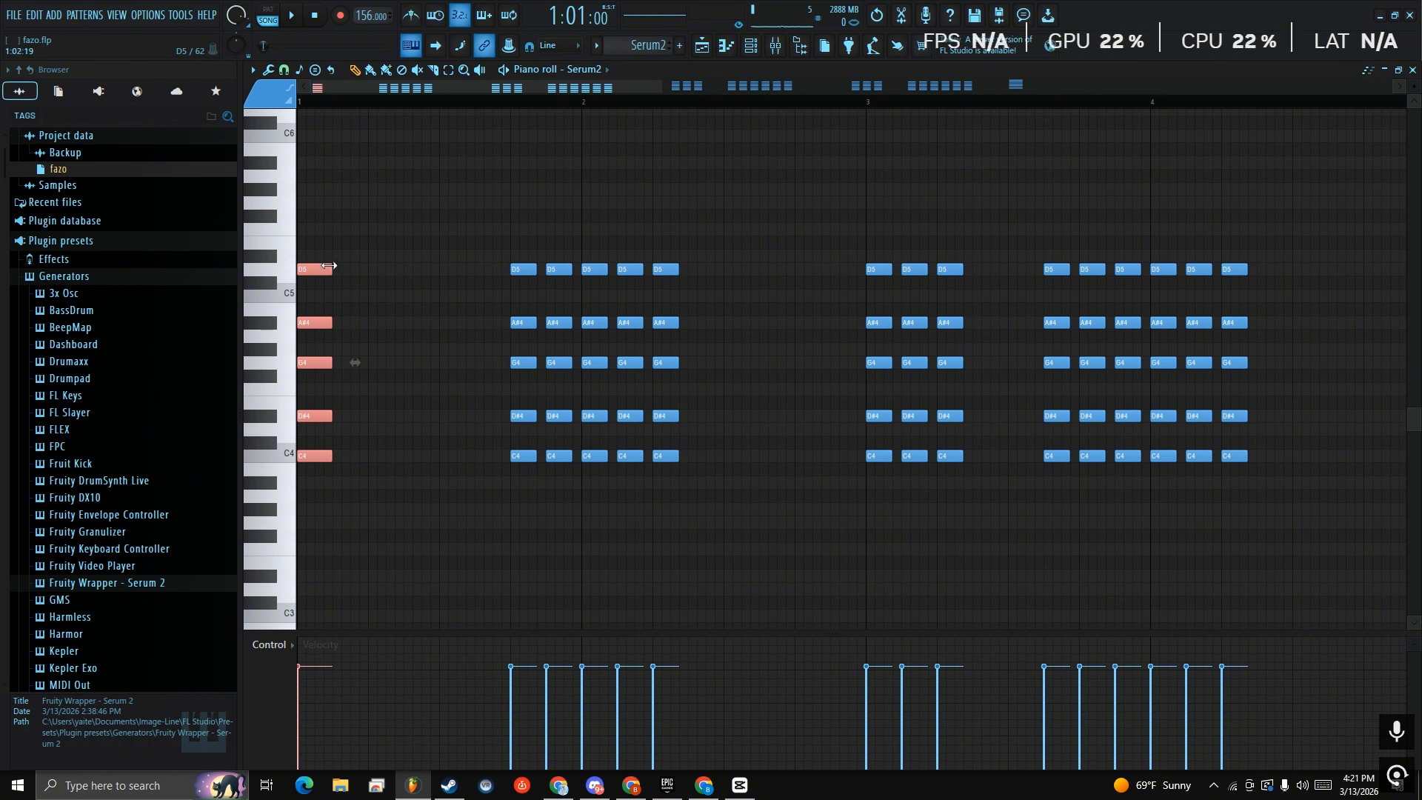
left_click_drag(330, 265, 323, 265)
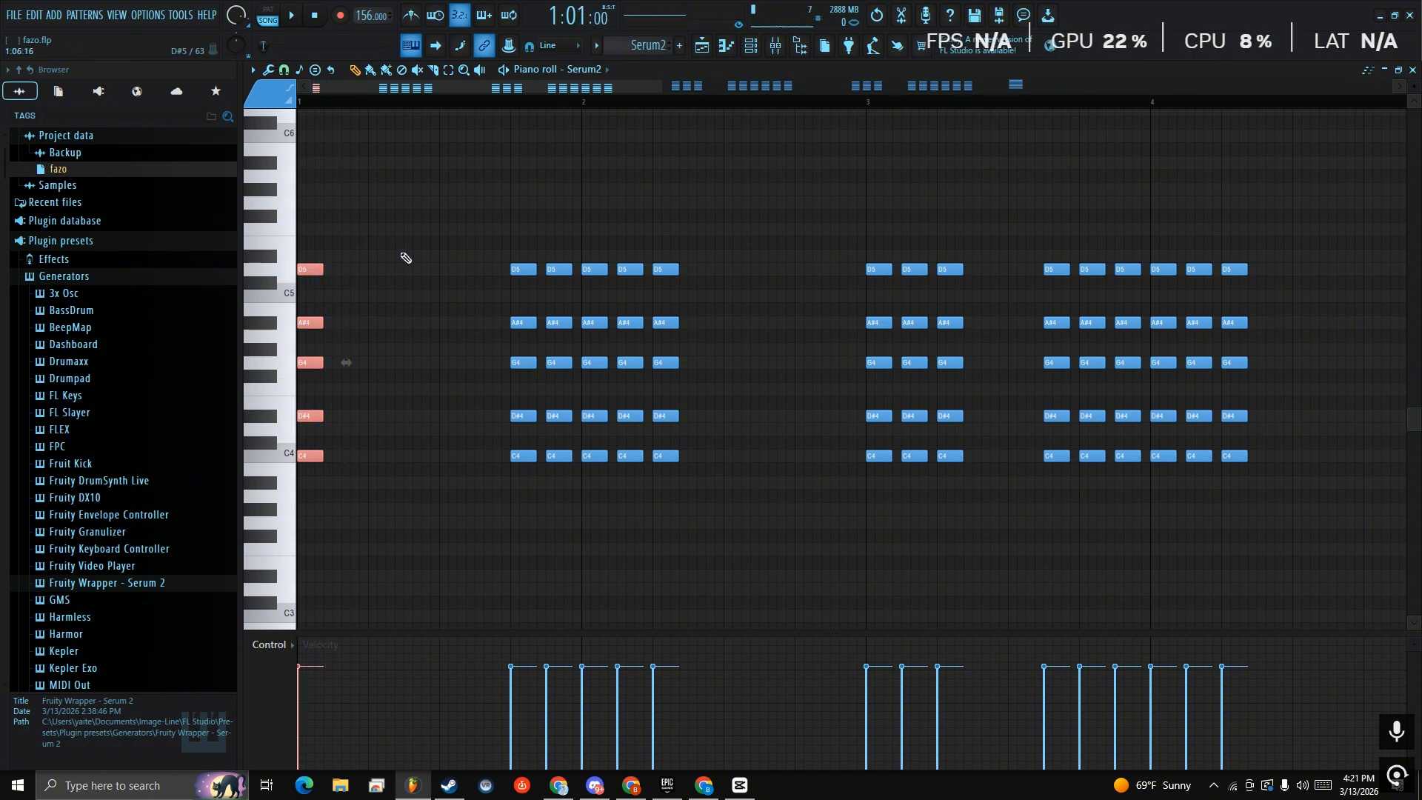
Duplicate the first chord twice with half-step gaps, making a run of three C4, D#4, G4, A#4 and D5 chords in bar 1
key("ctrl+b")
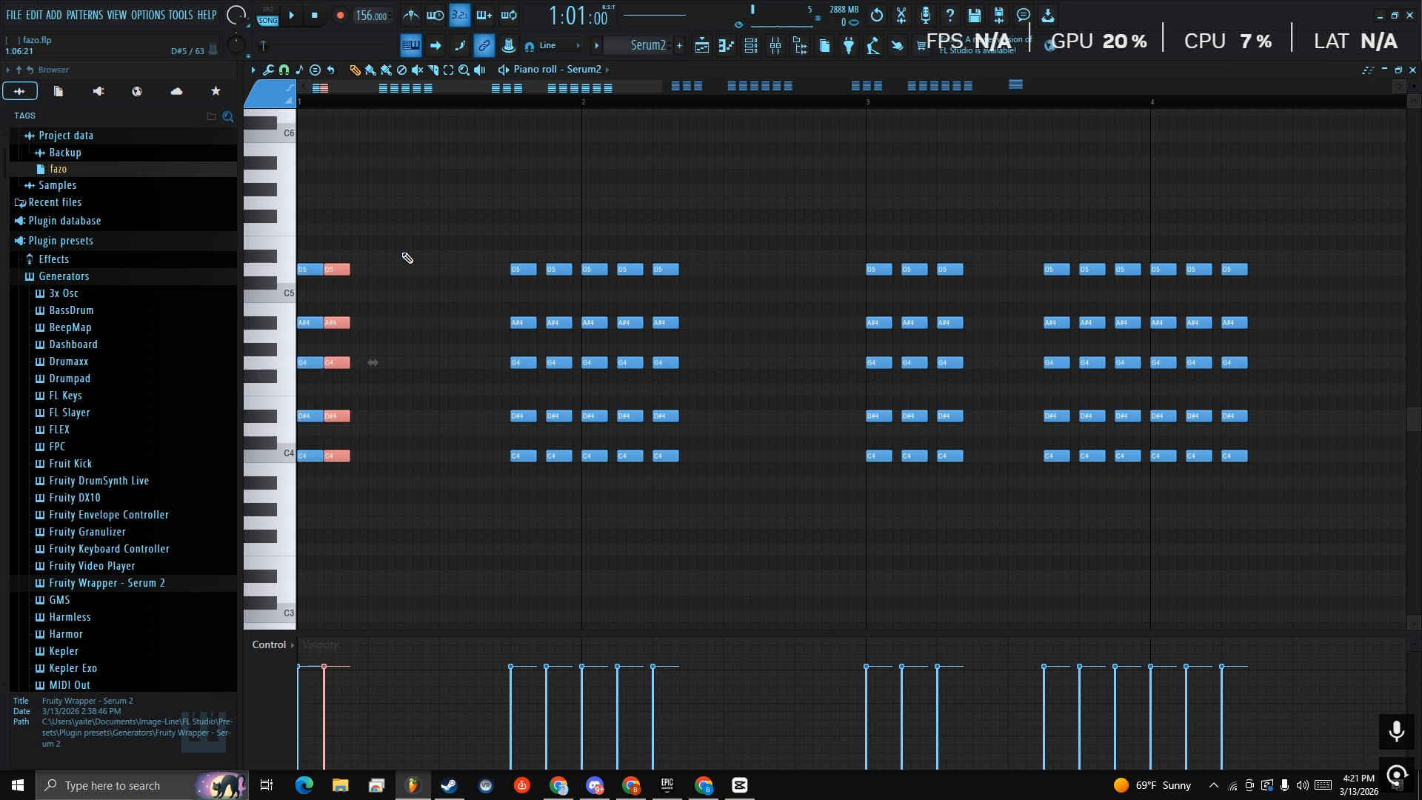
key("shift+Right")
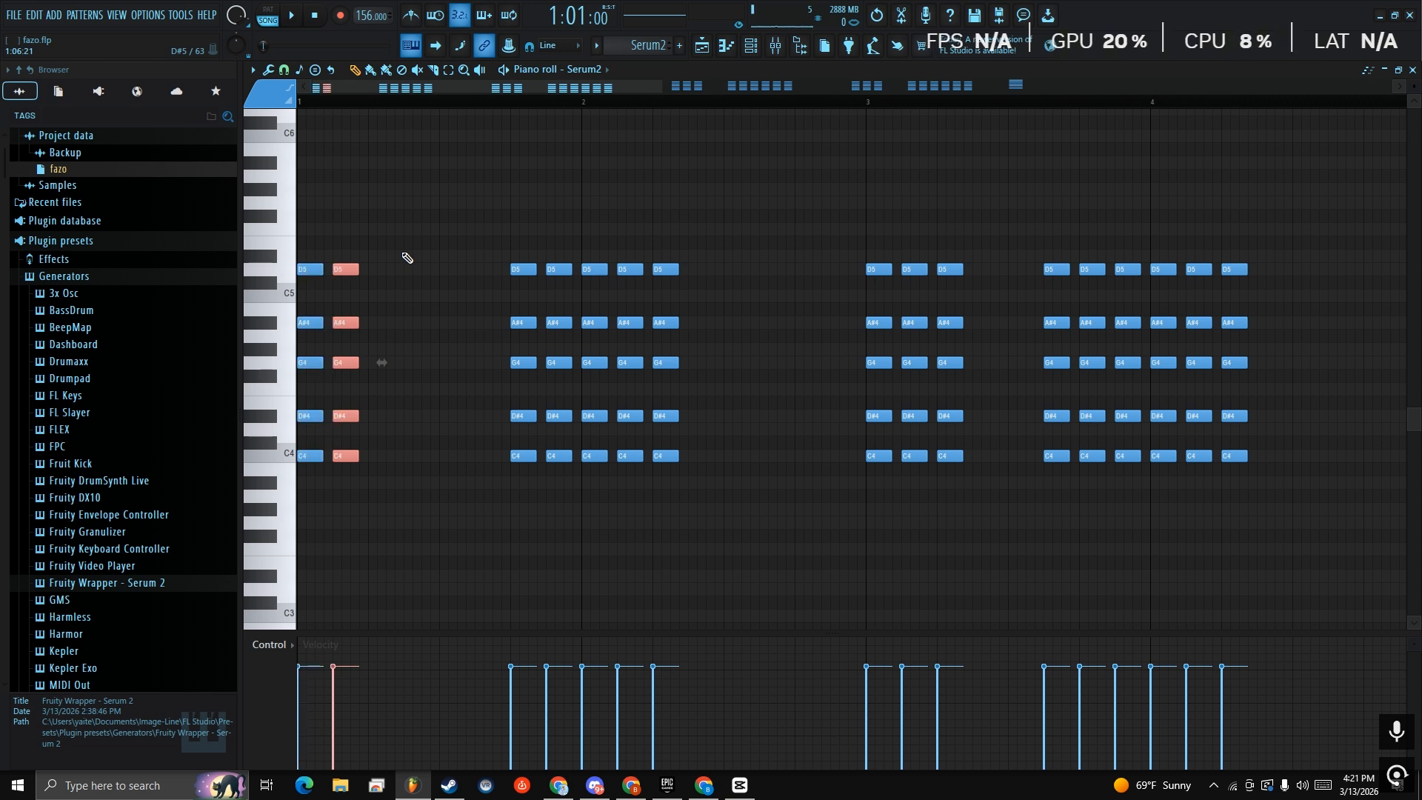
key("ctrl+b")
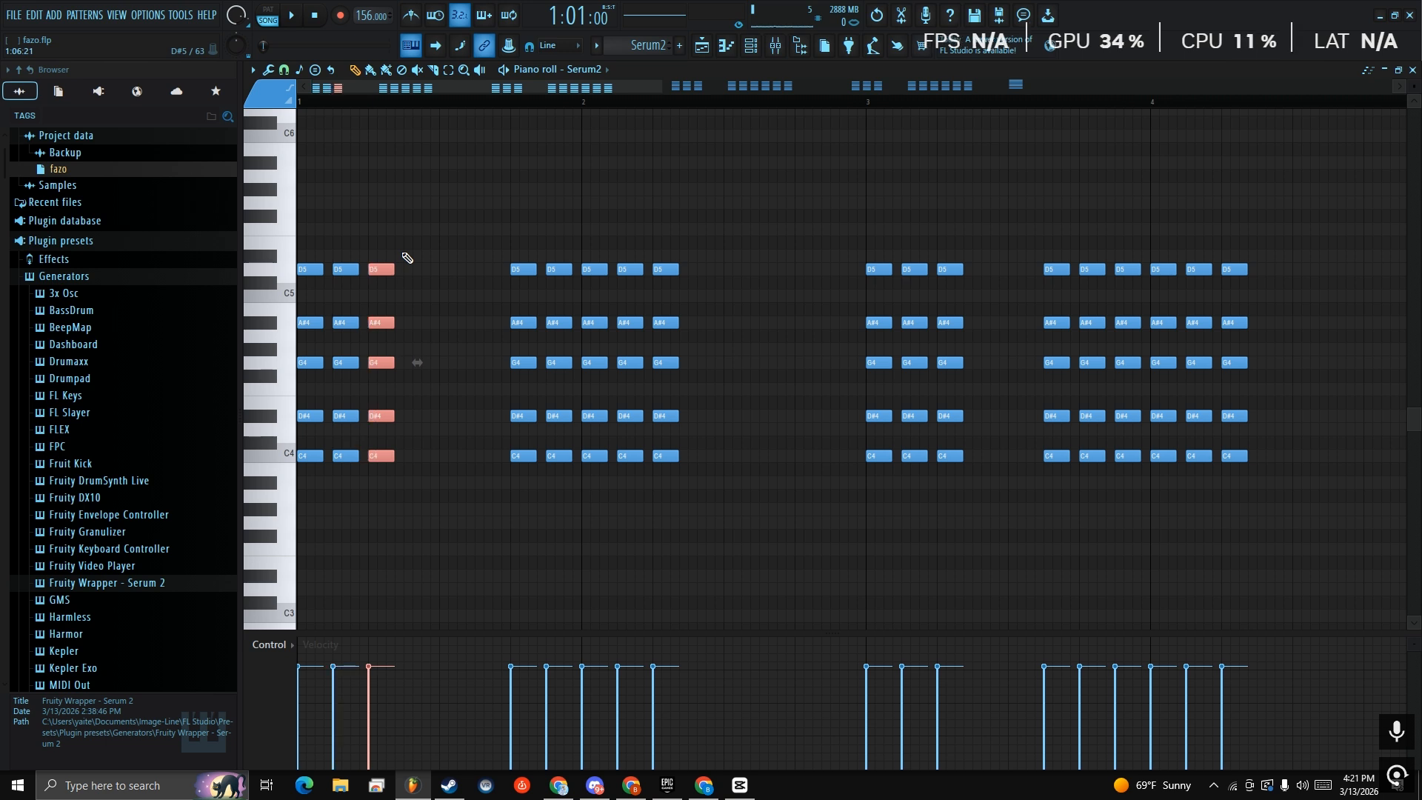
Play the Serum2 pattern in the piano roll from the rebuilt opening chords through to the closing chord in bar 8
key("space")
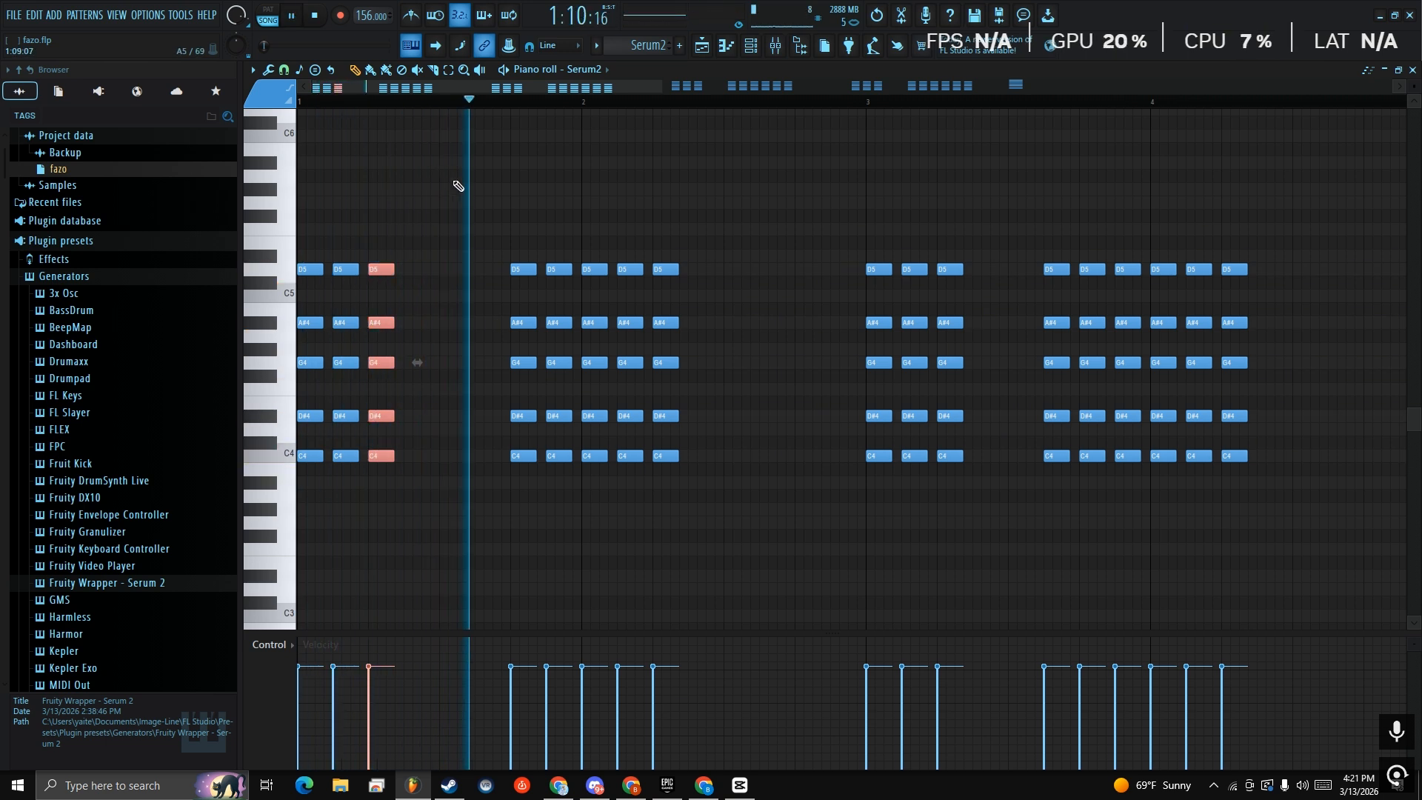
left_click(820, 211, "ctrl")
left_click_drag(1111, 192, 658, 197)
left_click_drag(970, 192, 665, 295)
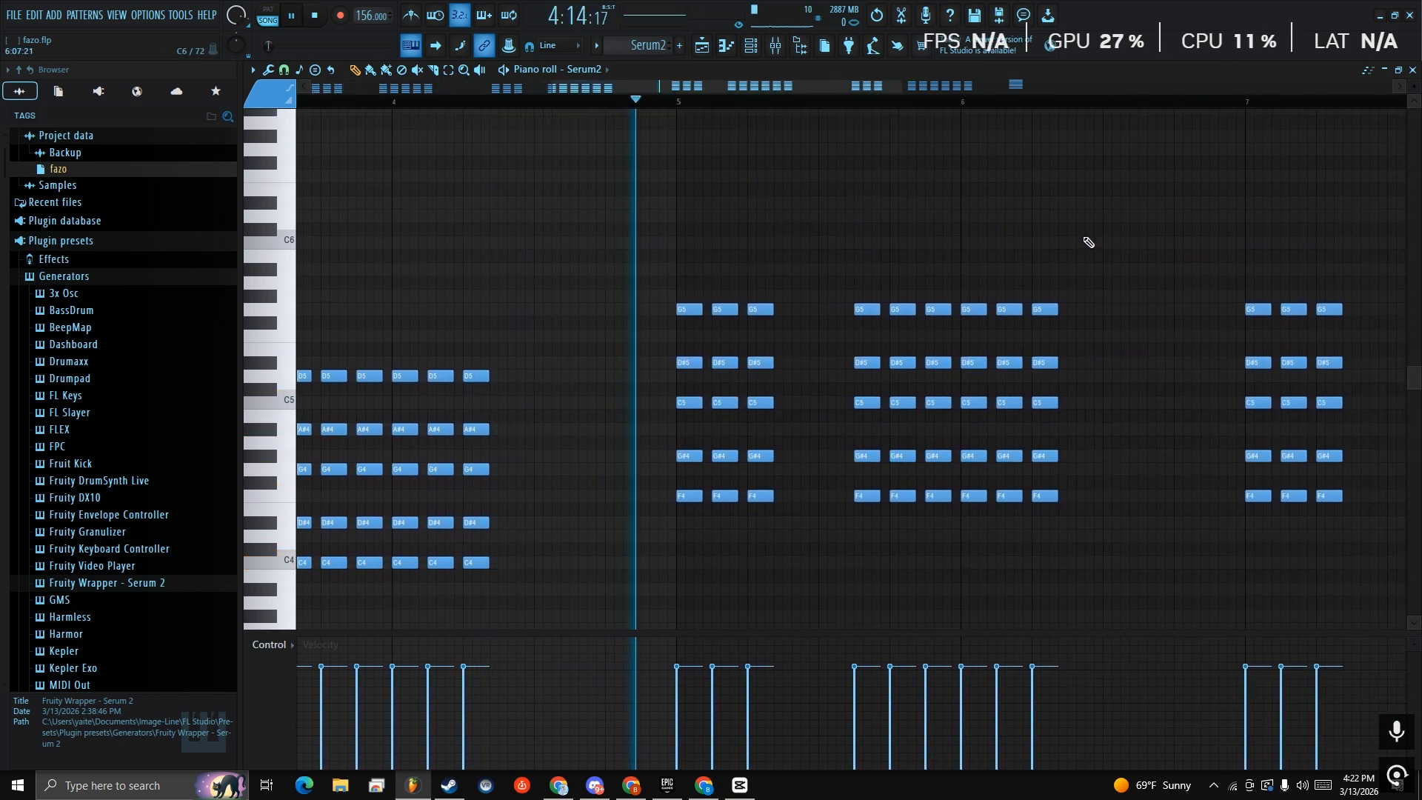
left_click_drag(1102, 238, 774, 224)
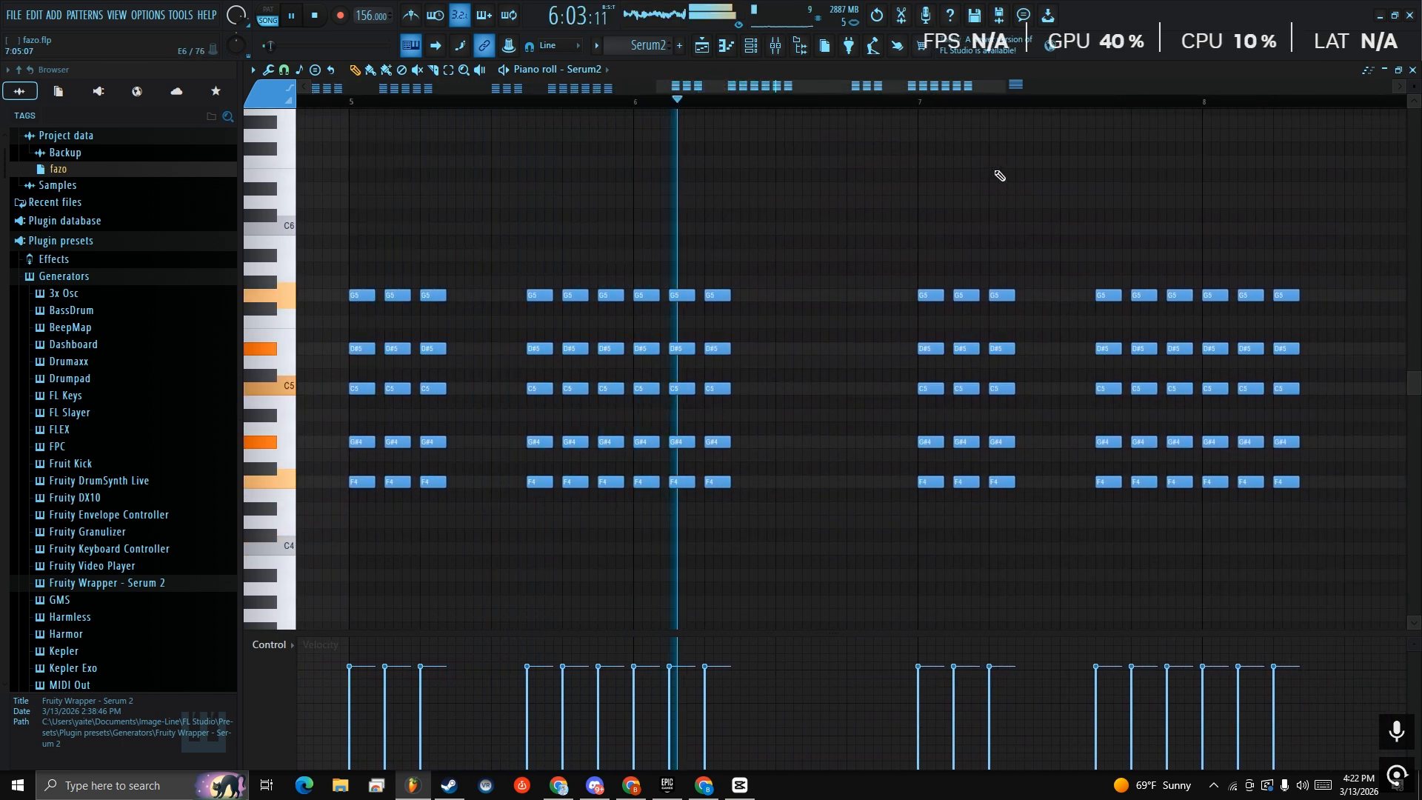
left_click_drag(1168, 190, 840, 163)
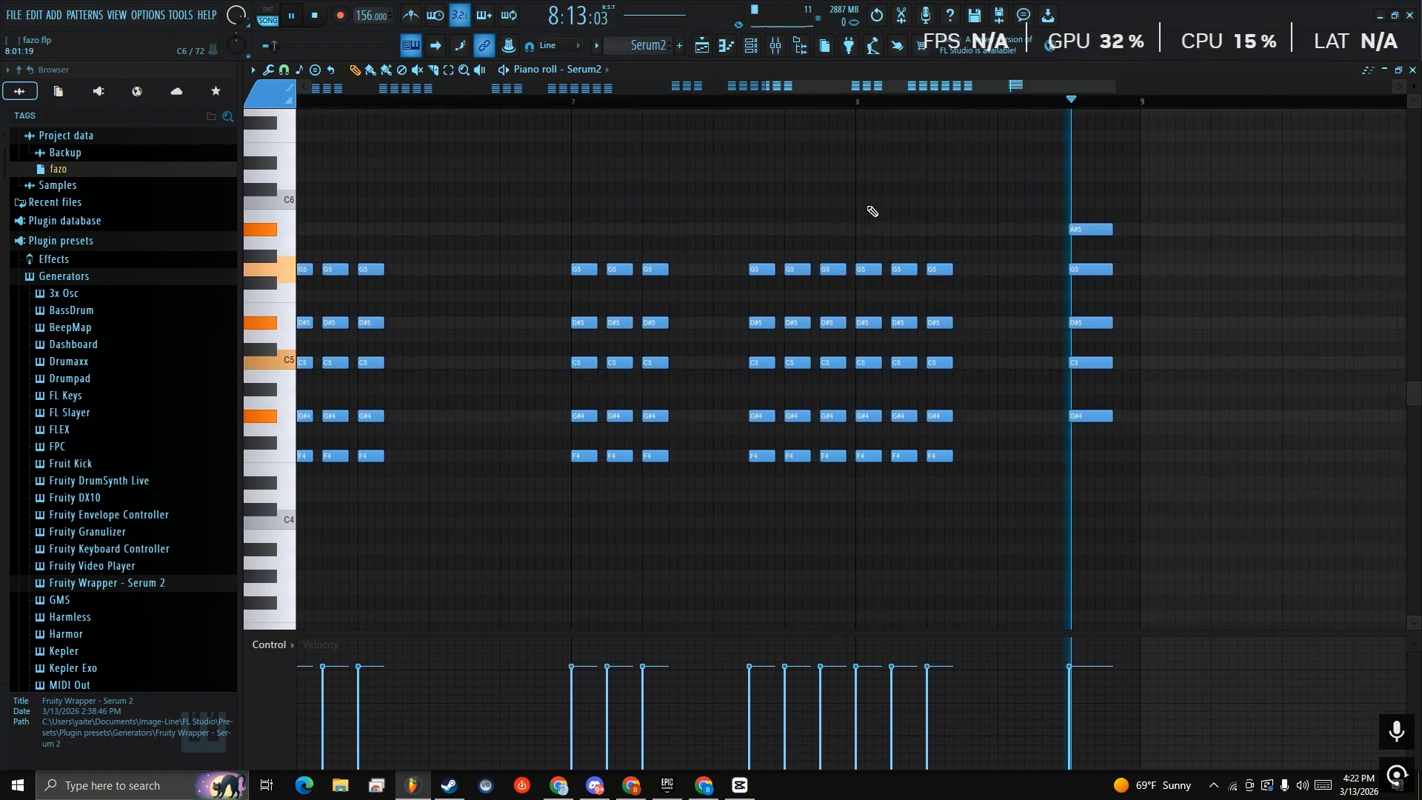
key("space")
Switch playback from song to pattern mode and unsolo the Serum2 channel in the channel rack
left_click(754, 45)
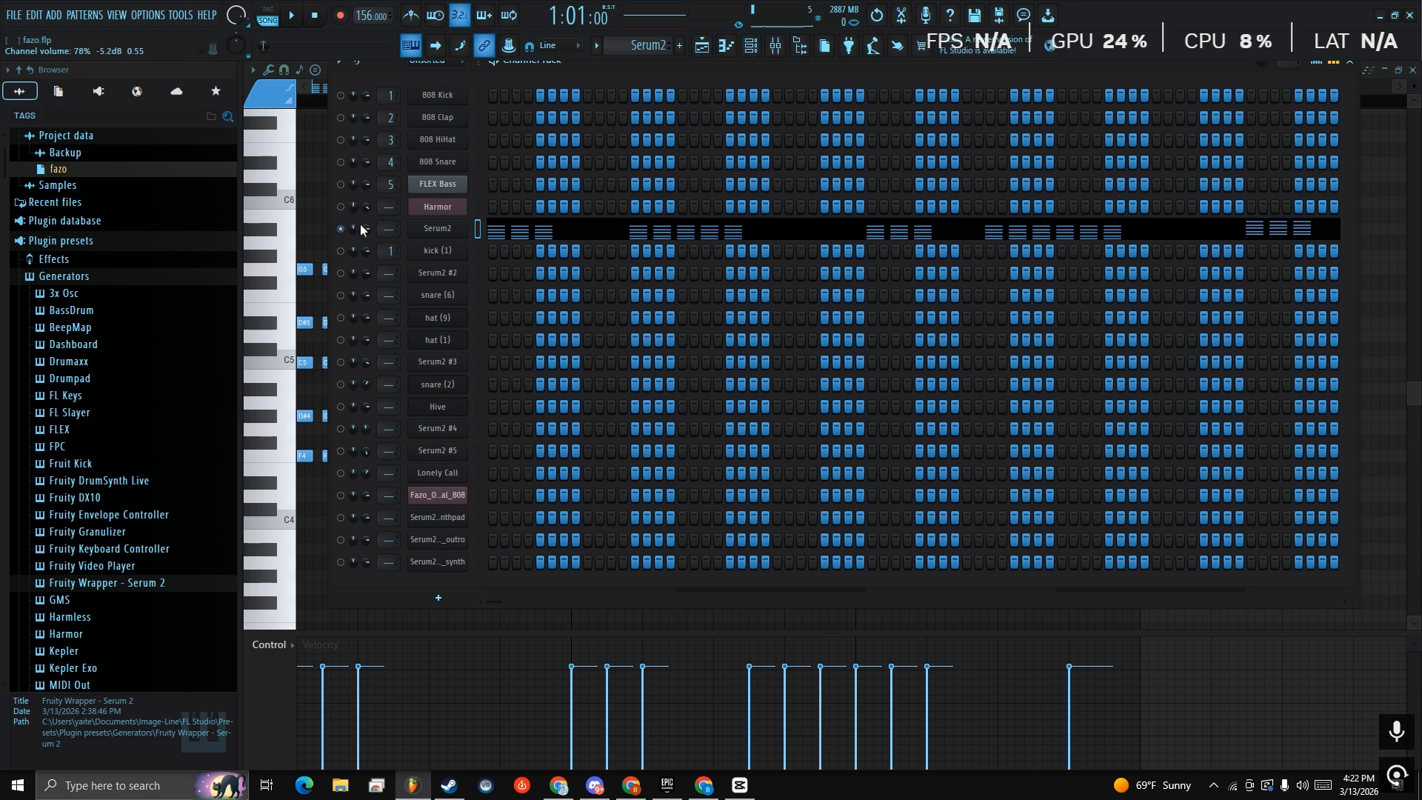
left_click(269, 18)
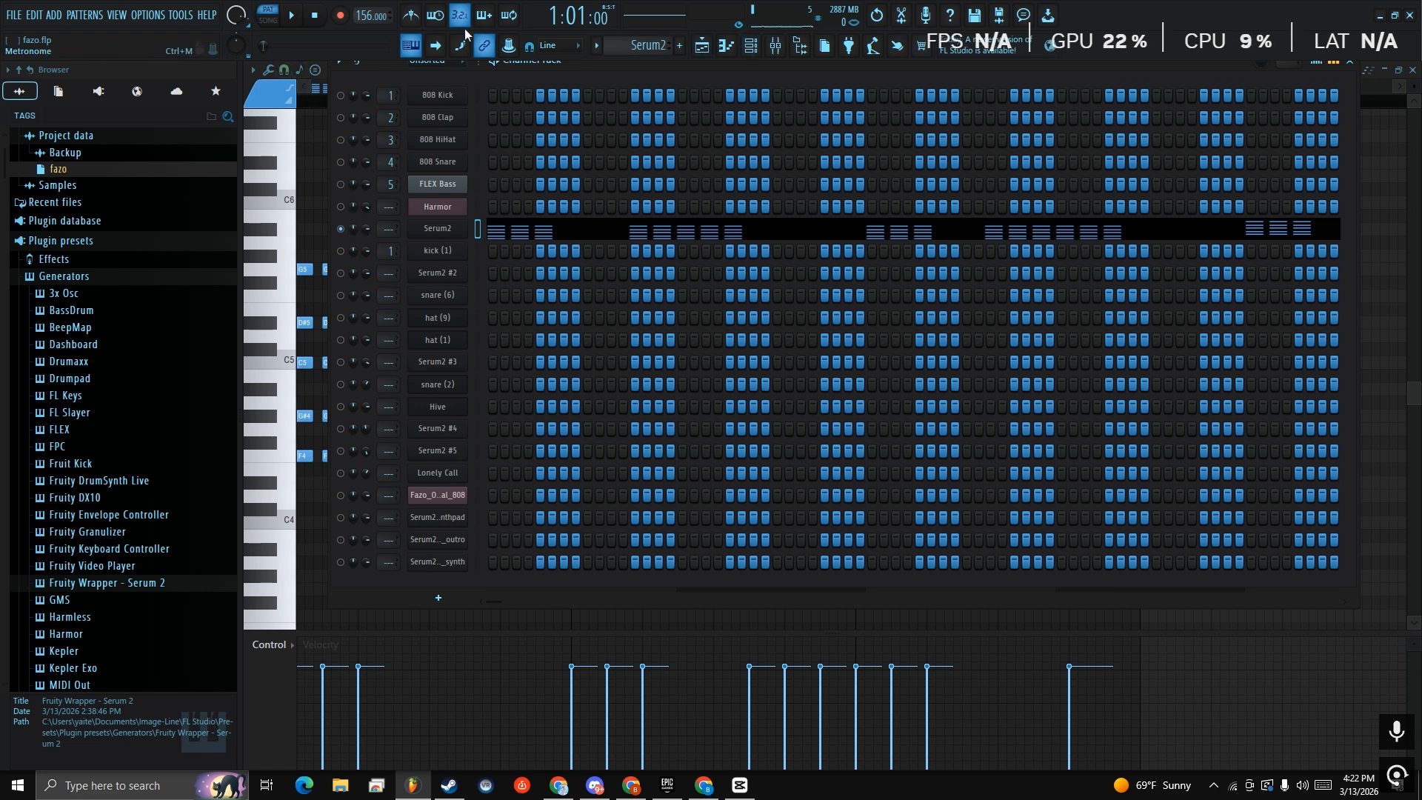
right_click(340, 228)
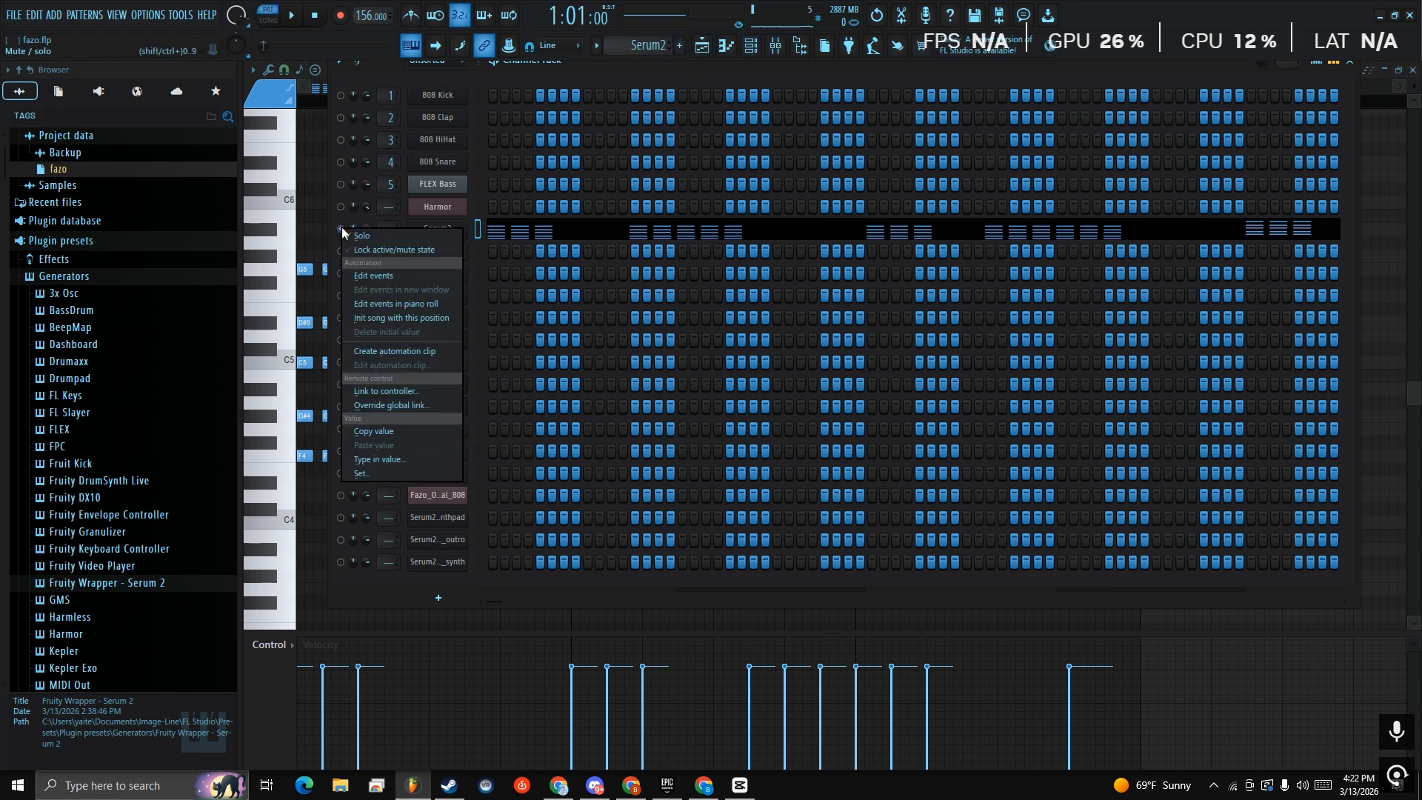
left_click(358, 232)
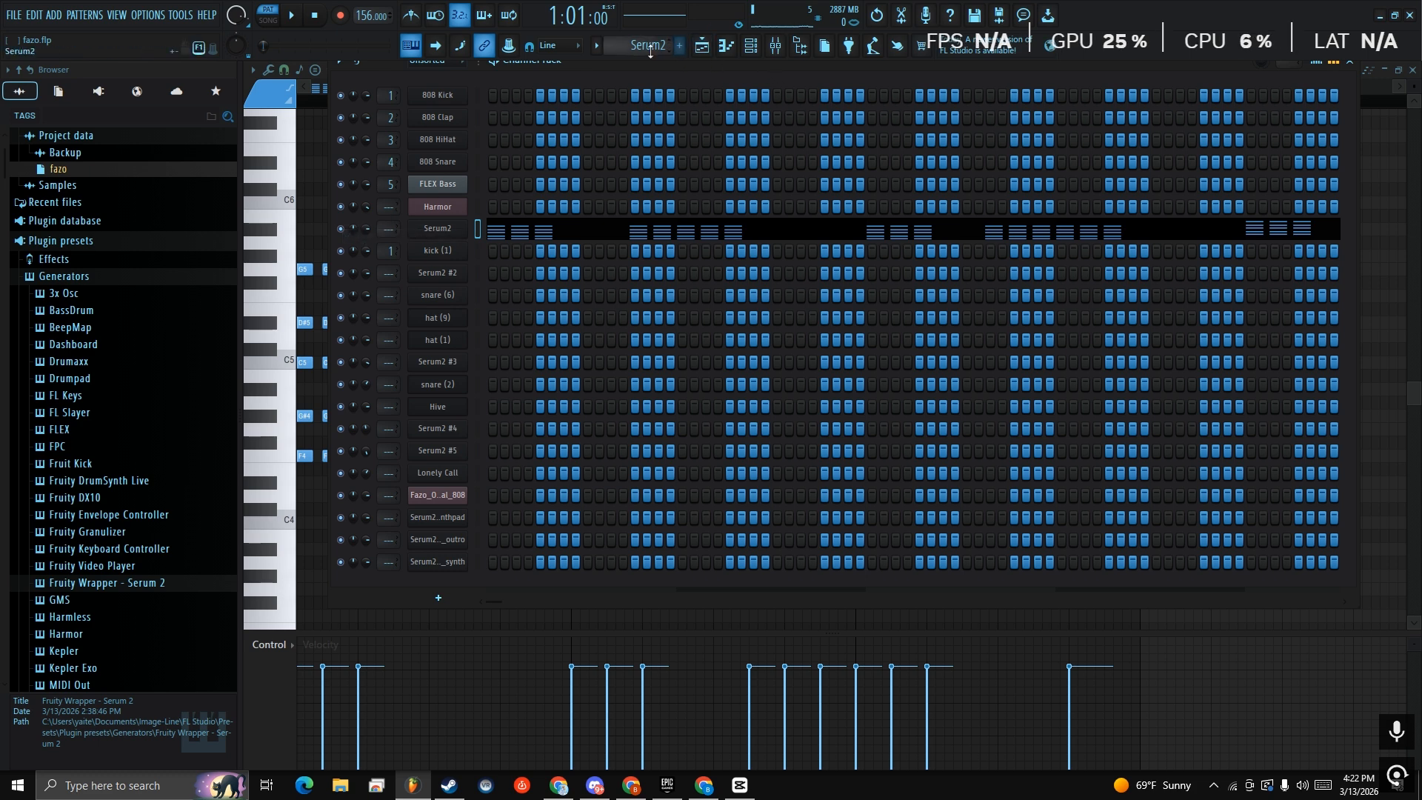
Switch to the Harmor pattern and play its bass notes in the piano roll, following them through bar 8
scroll(652, 57, "up", 1)
left_click_drag(326, 169, 1407, 157)
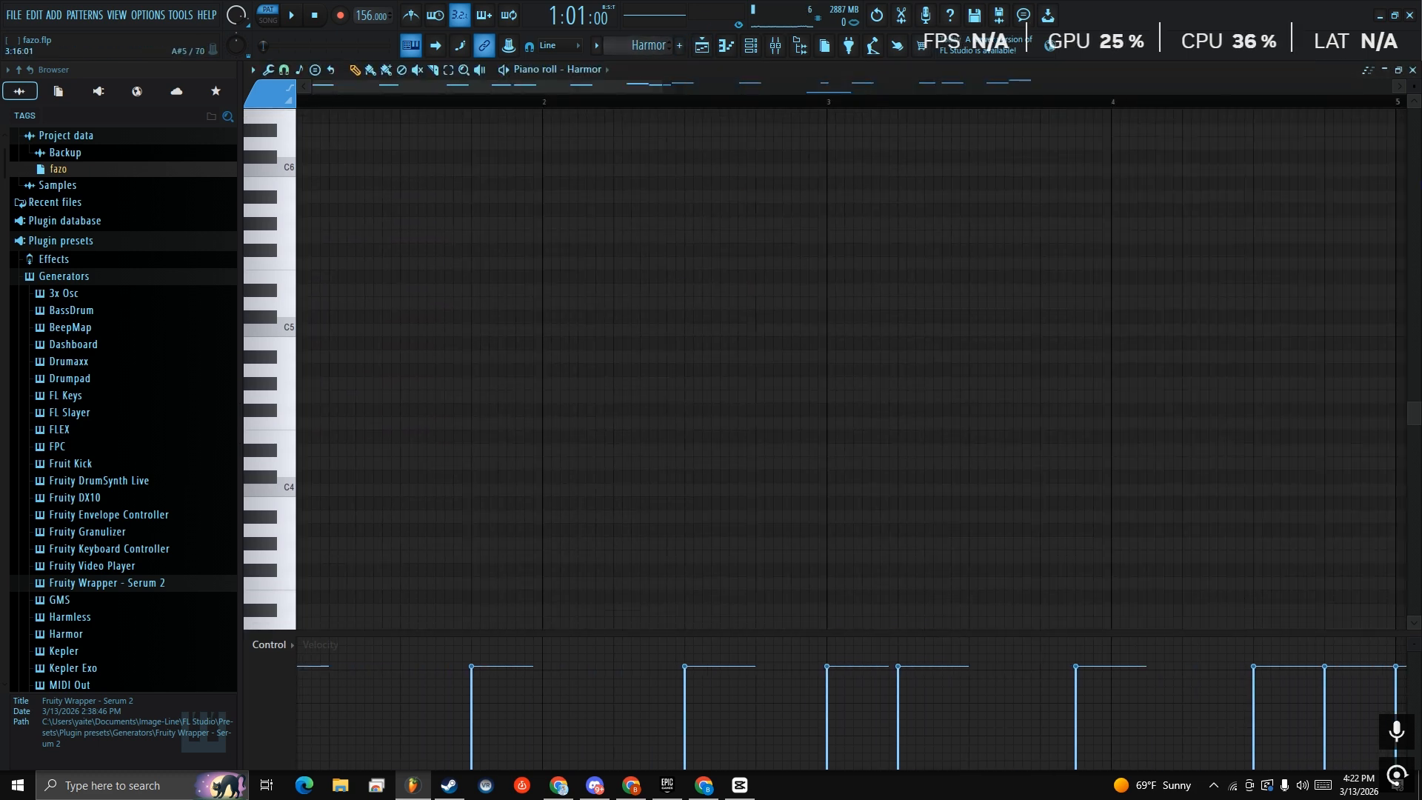
left_click_drag(671, 311, 1114, 168)
left_click_drag(803, 196, 798, 163)
scroll(717, 181, "down", 6)
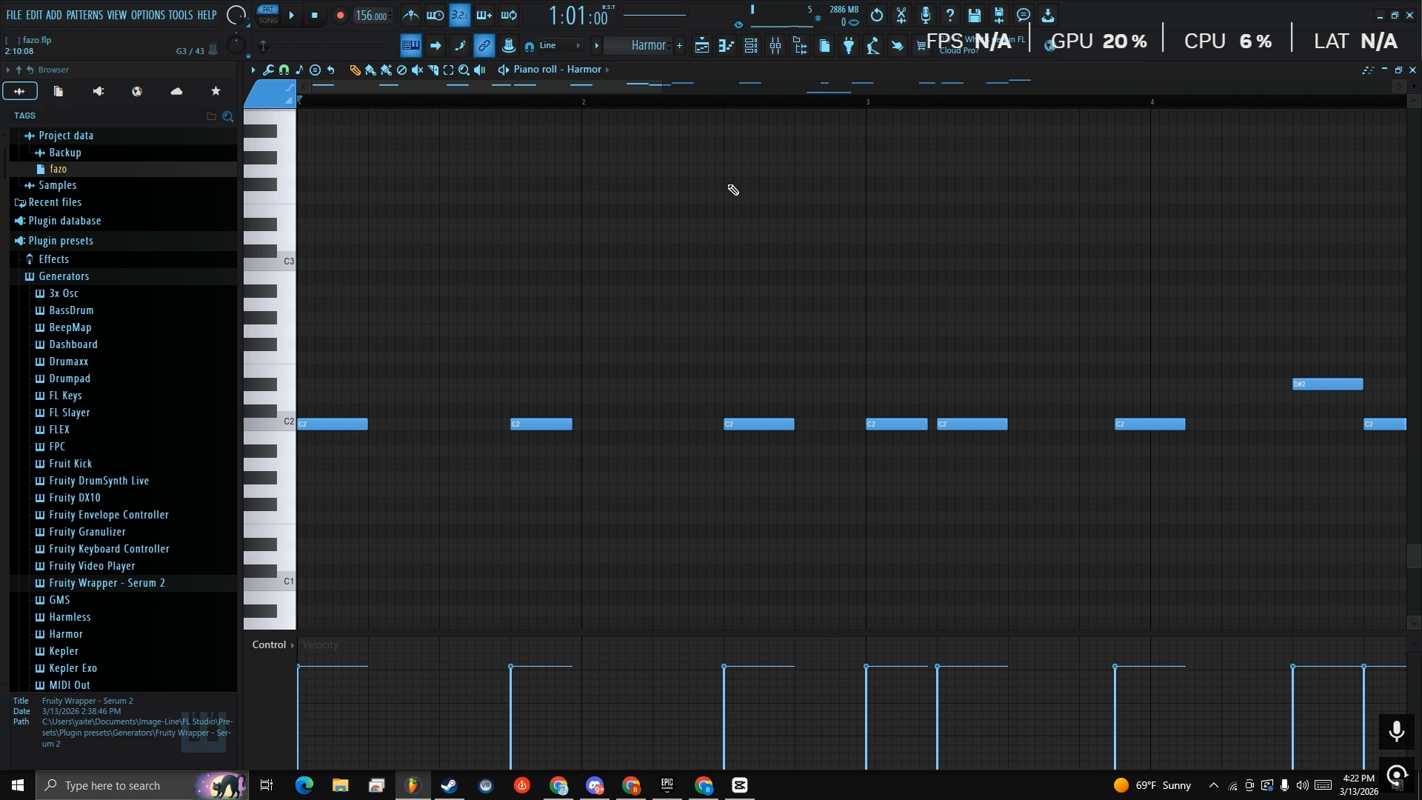
key("space")
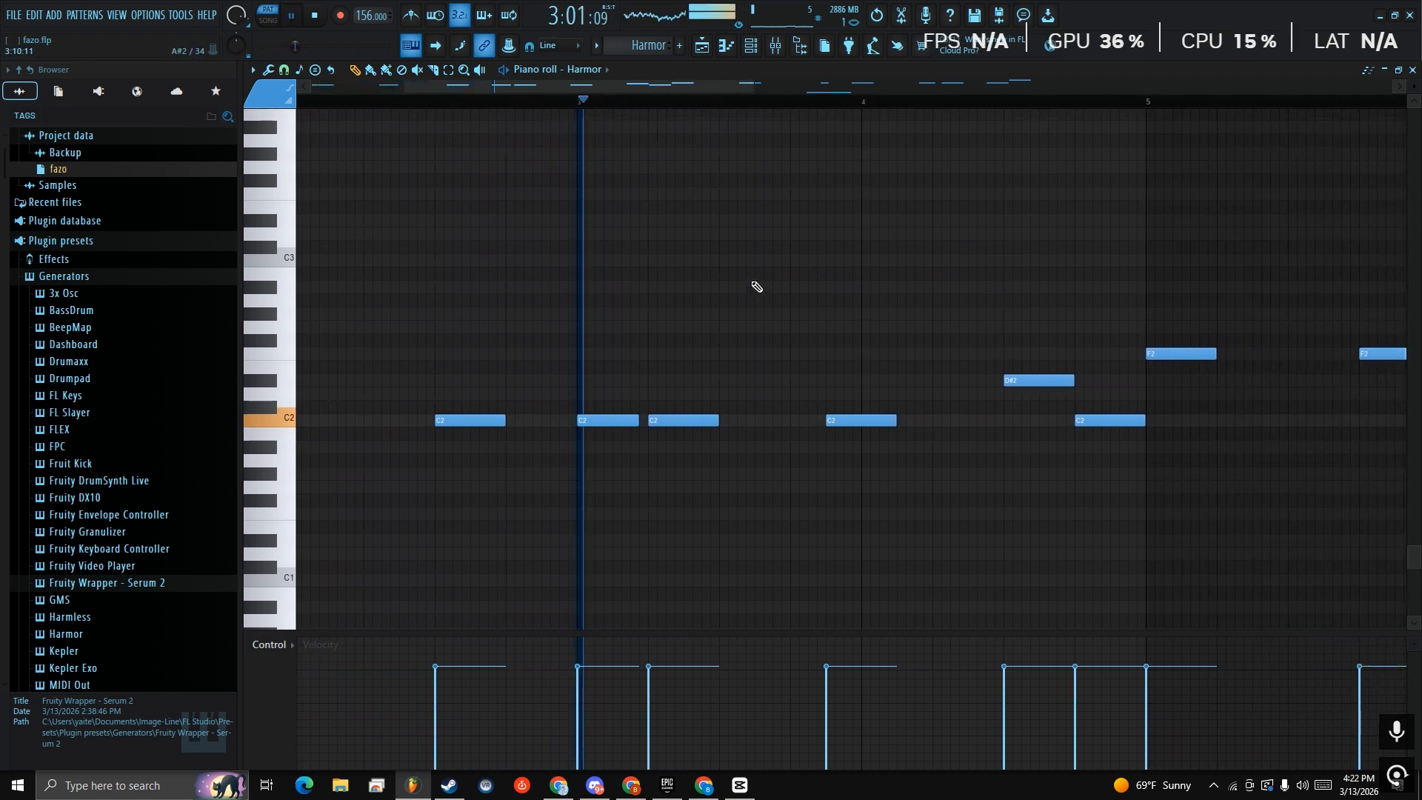
left_click_drag(1117, 298, 837, 308)
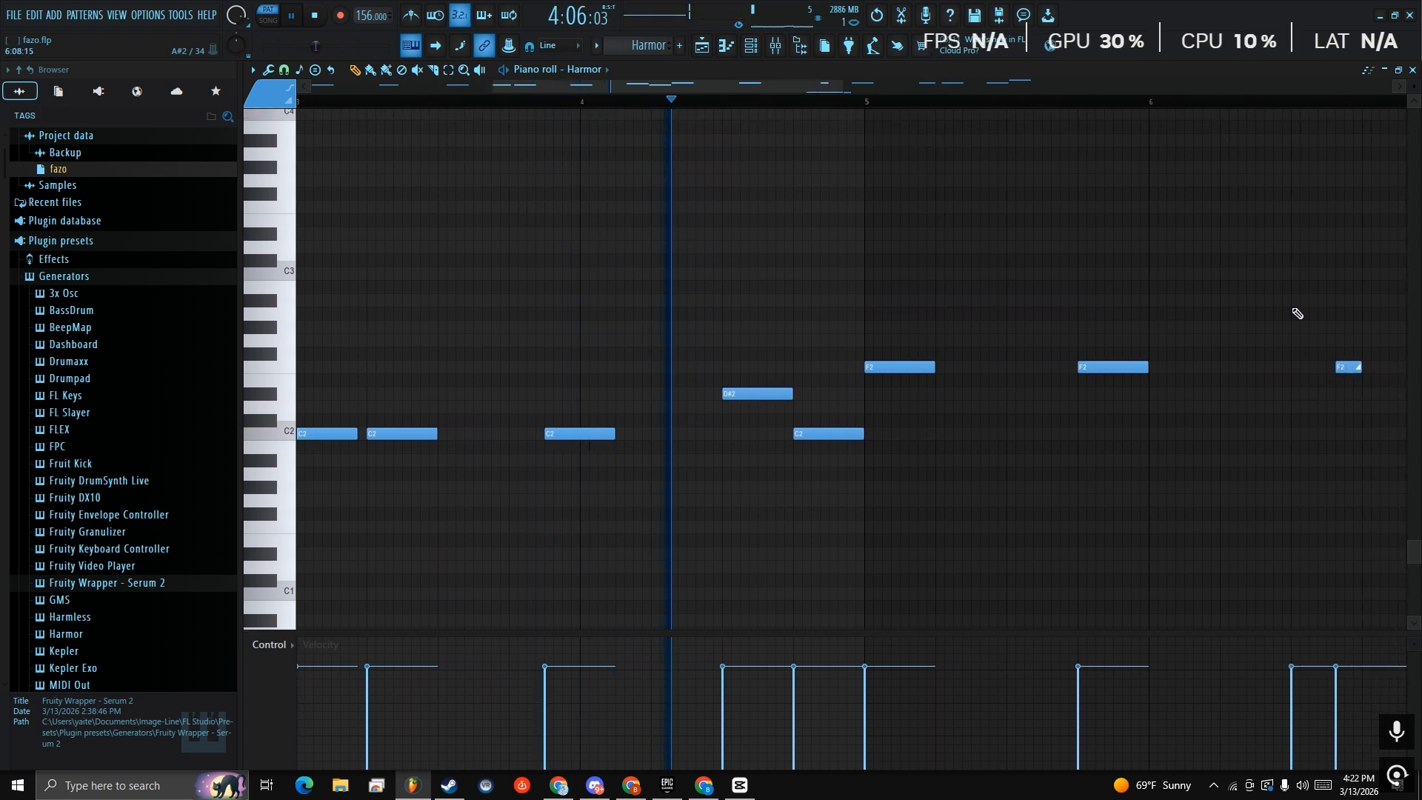
left_click_drag(1228, 313, 870, 164)
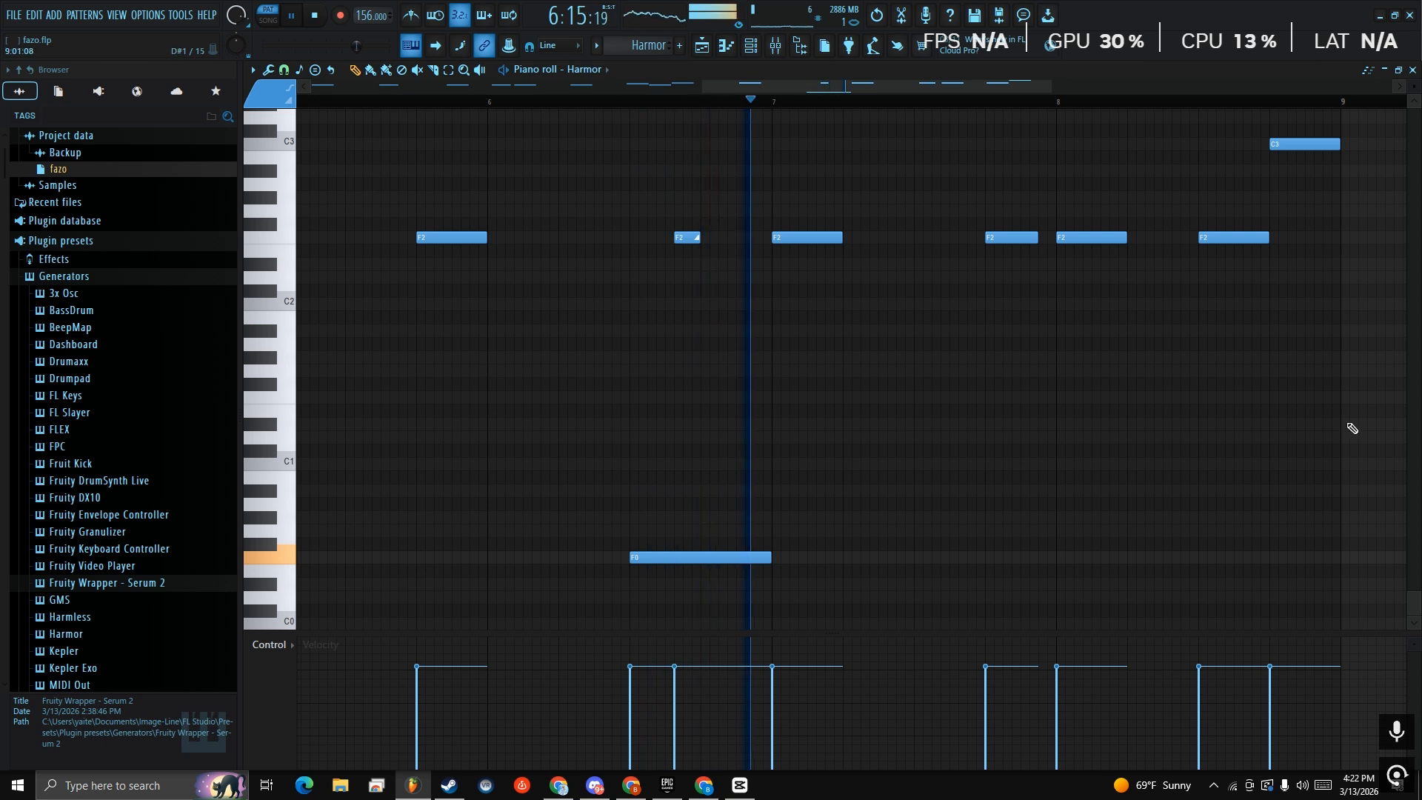
left_click_drag(1291, 413, 905, 449)
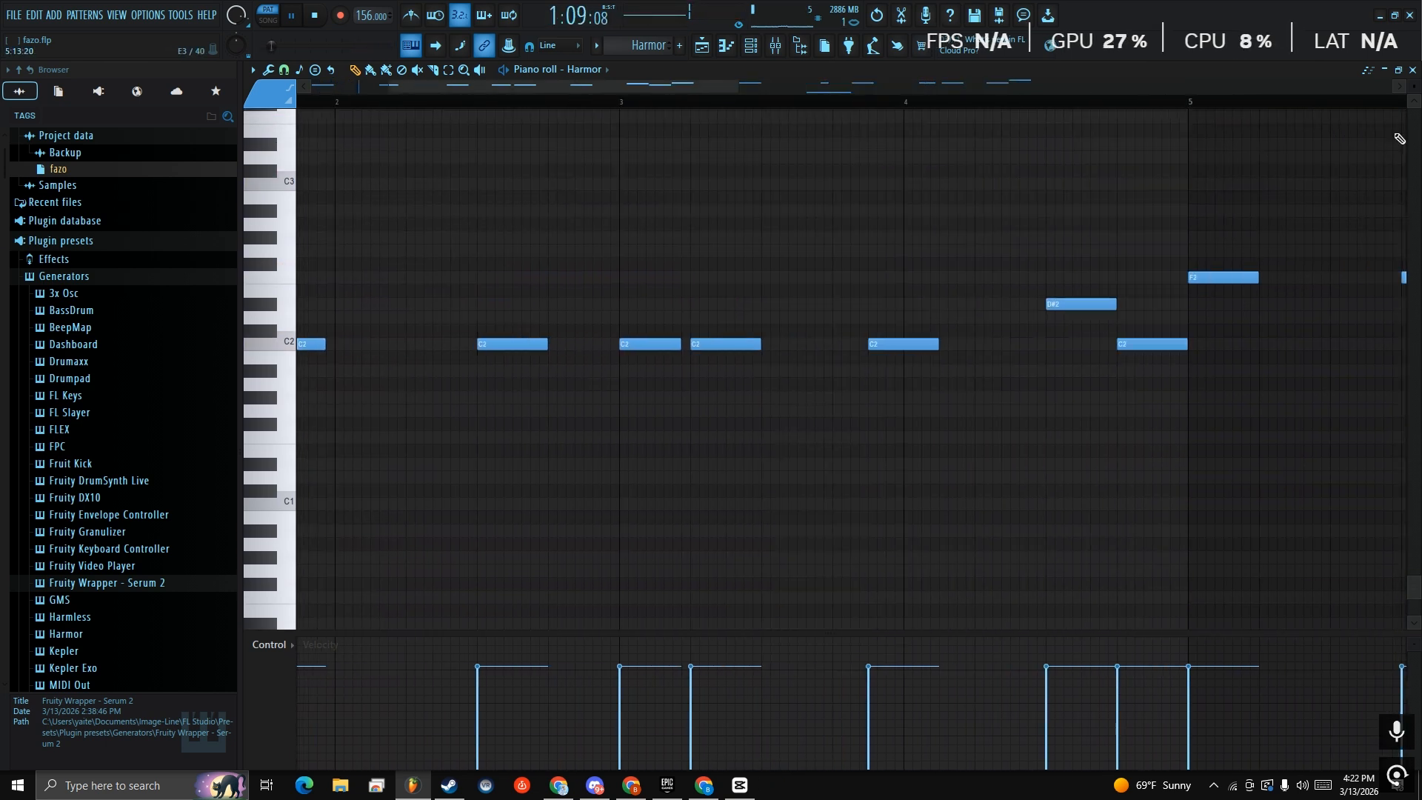
key("space")
Examine the Harmor channel's synth settings and its effects page, then close the plugin window
left_click(751, 47)
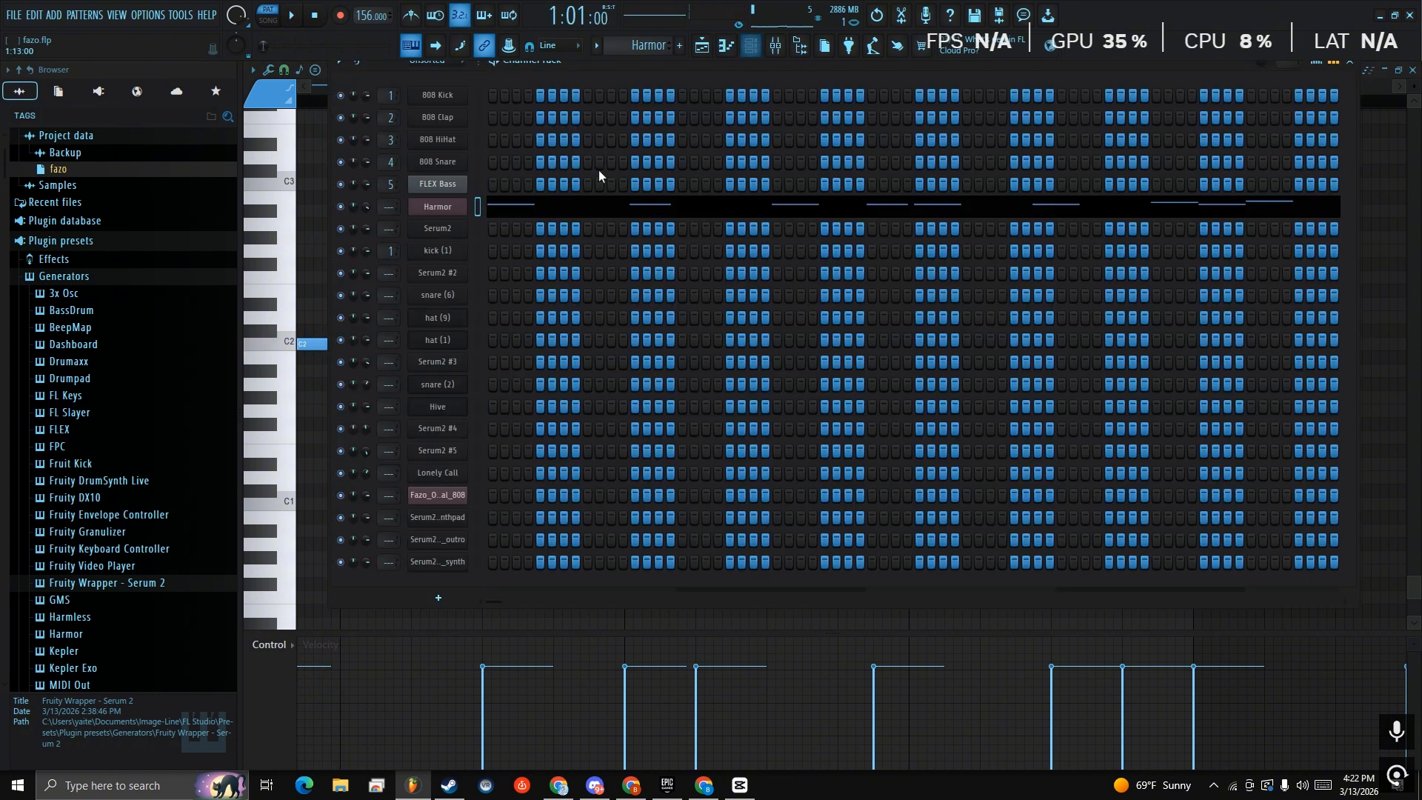
left_click(448, 209)
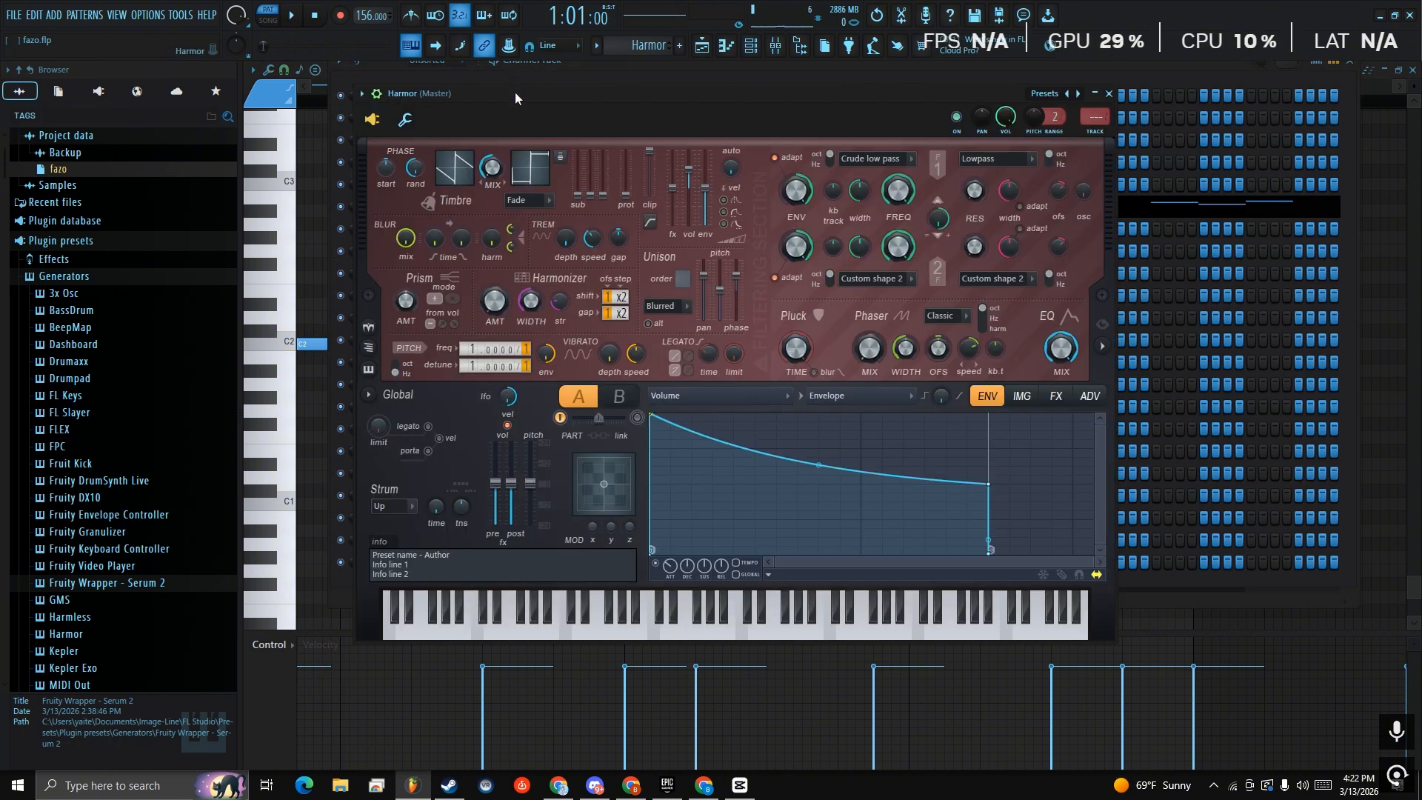
left_click_drag(514, 92, 661, 120)
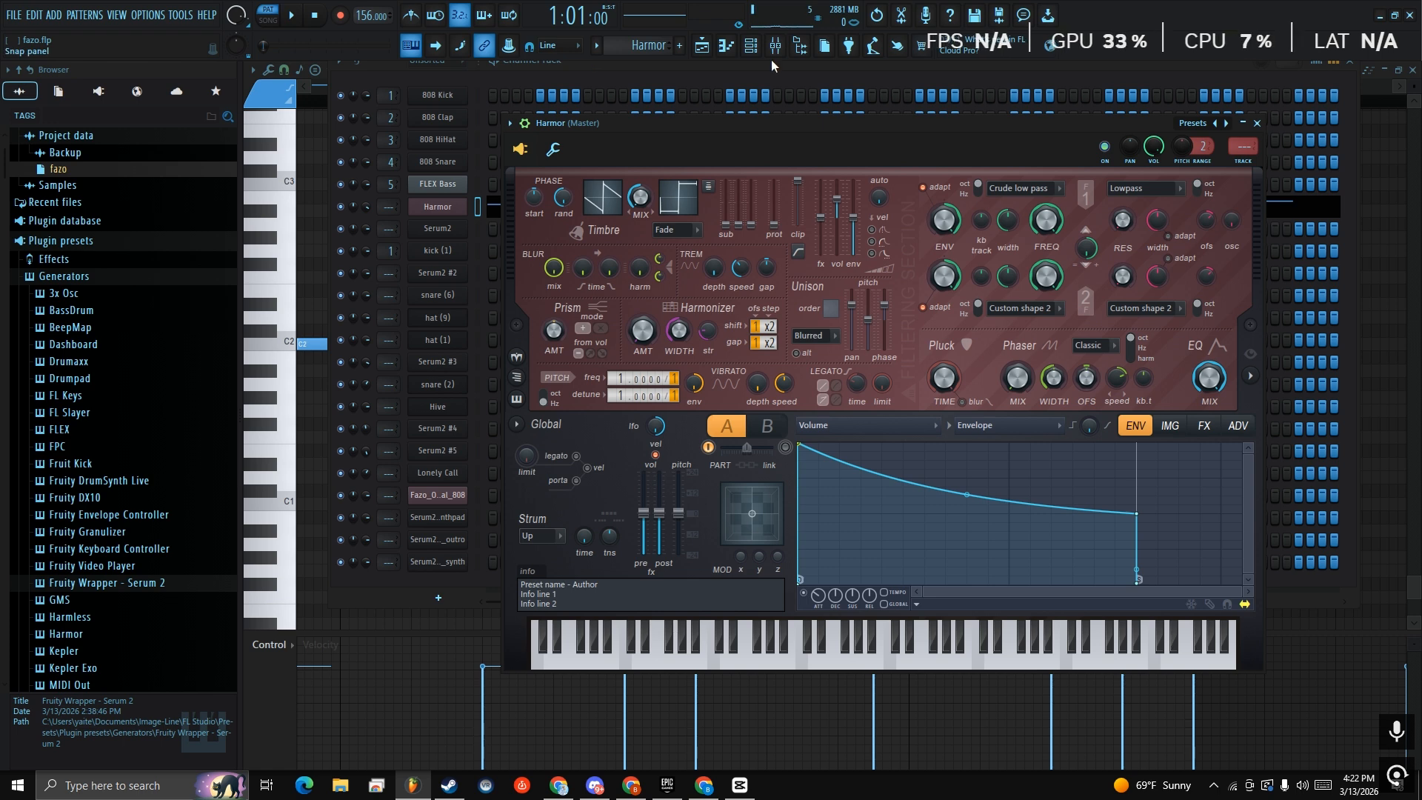
left_click_drag(609, 127, 602, 74)
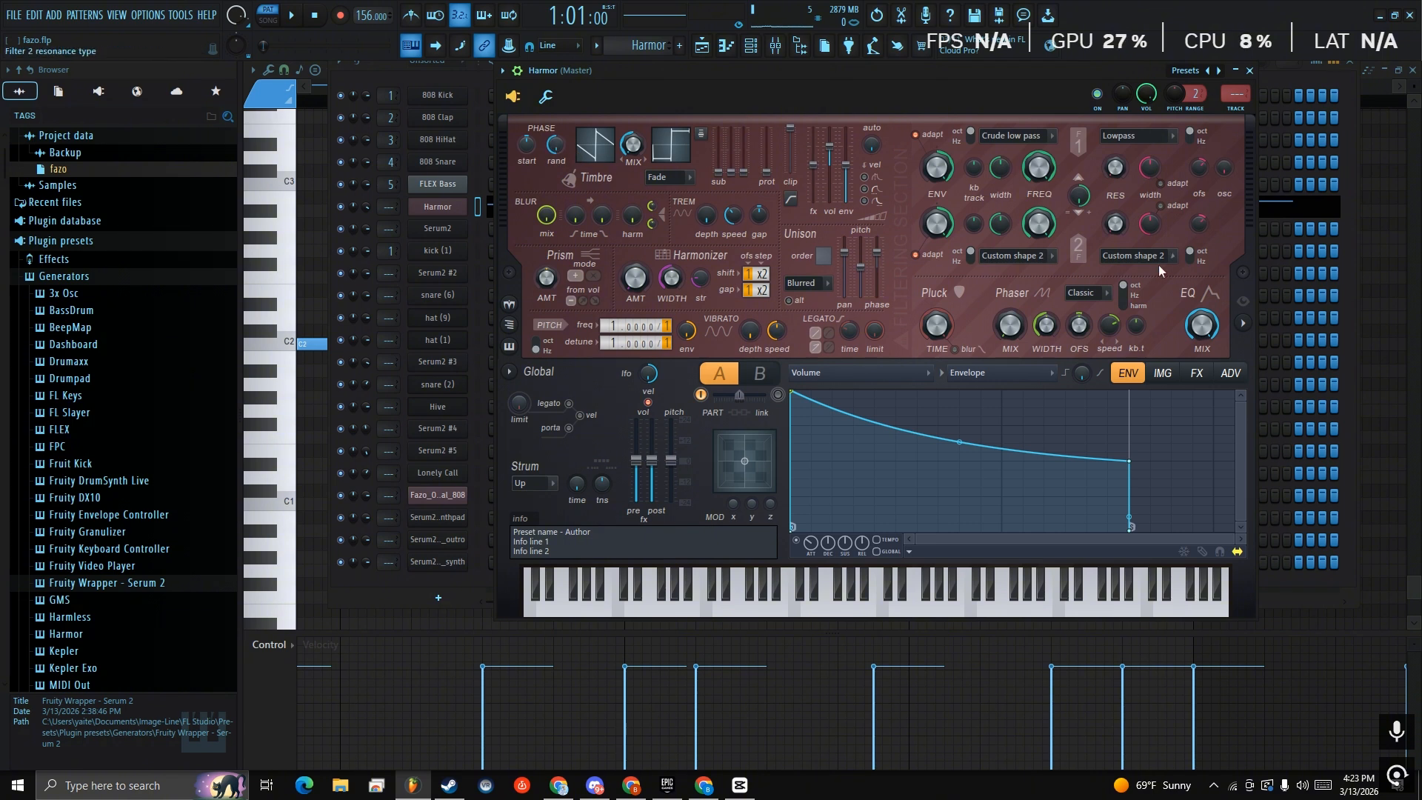
left_click(1196, 373)
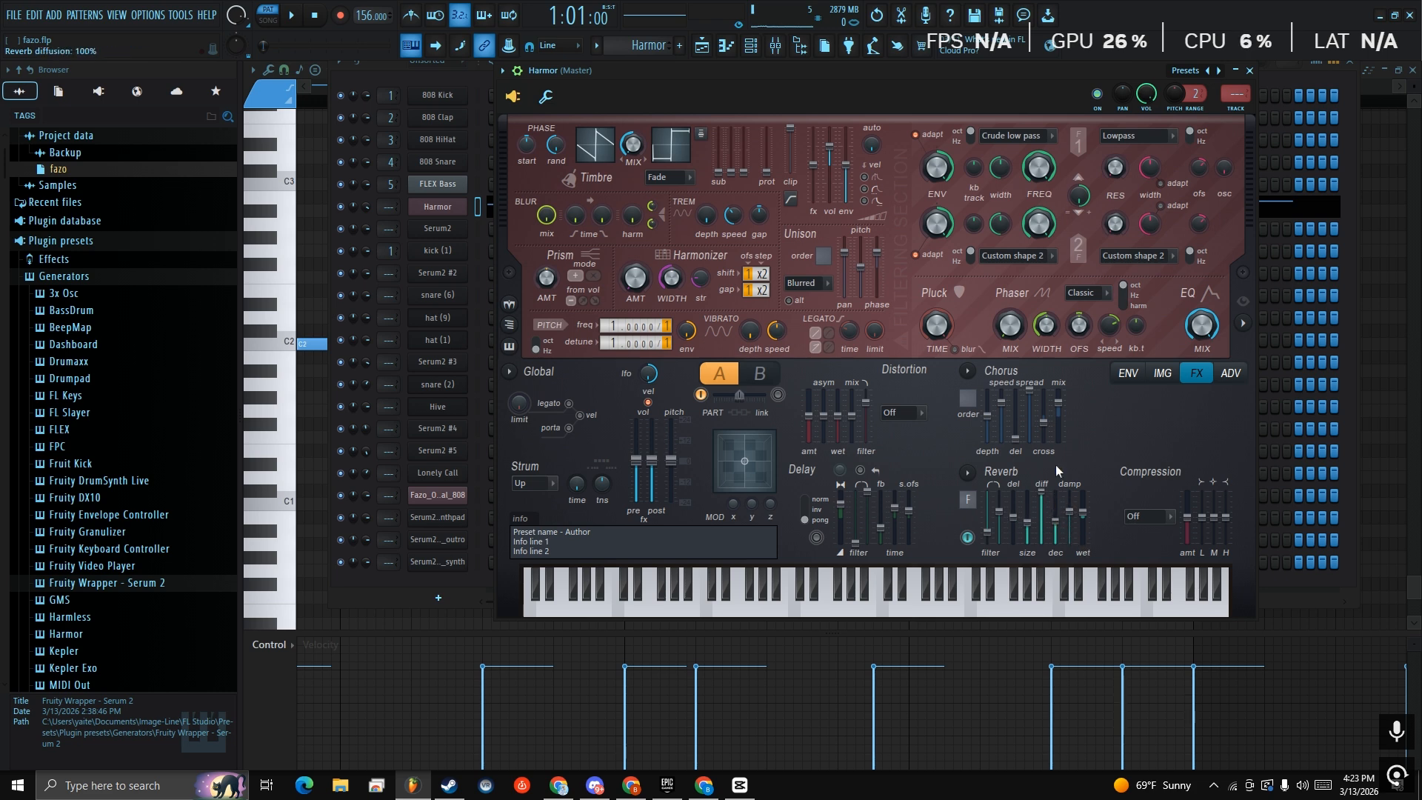
left_click(1250, 71)
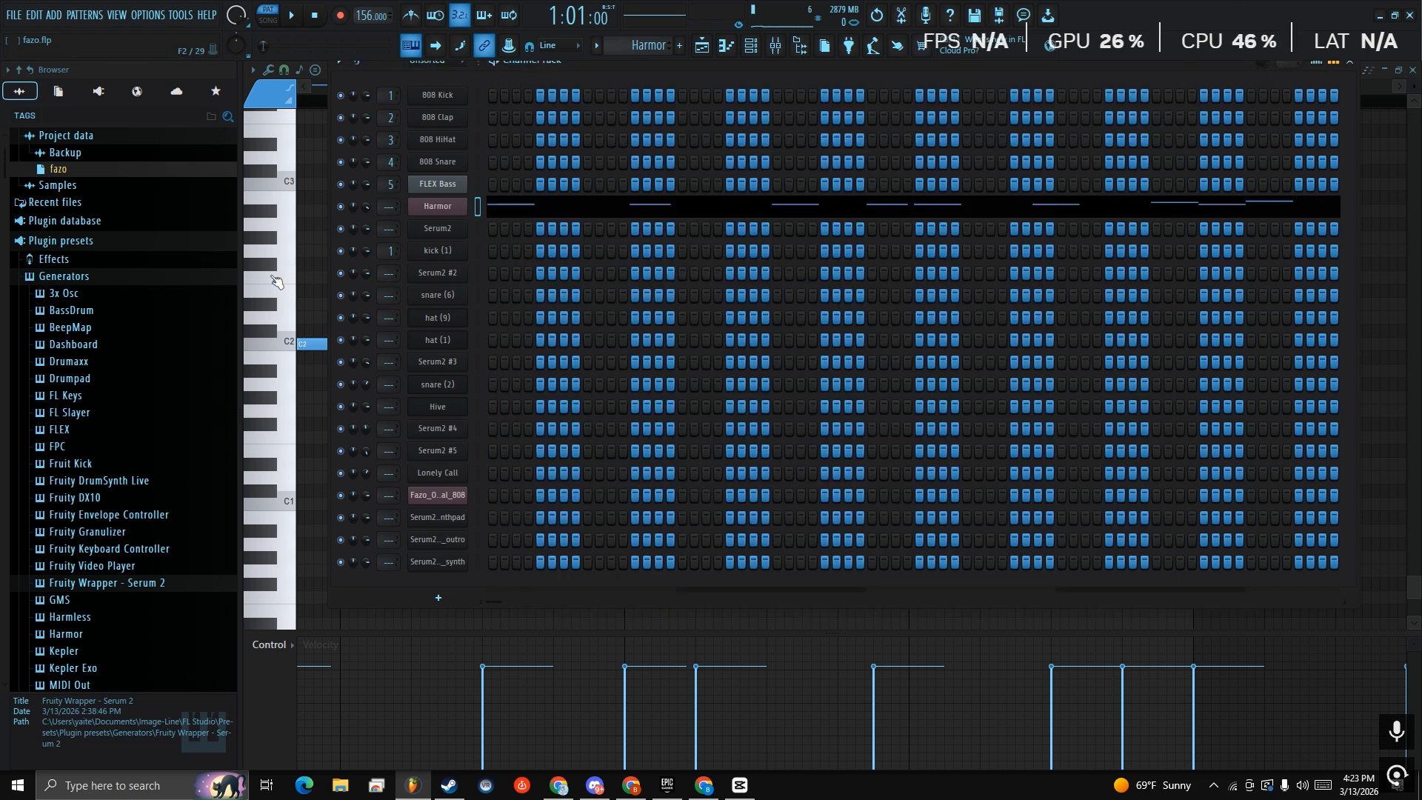
Return to the Harmor notes in the piano roll and briefly replay the pattern from bar 1
right_click(309, 223)
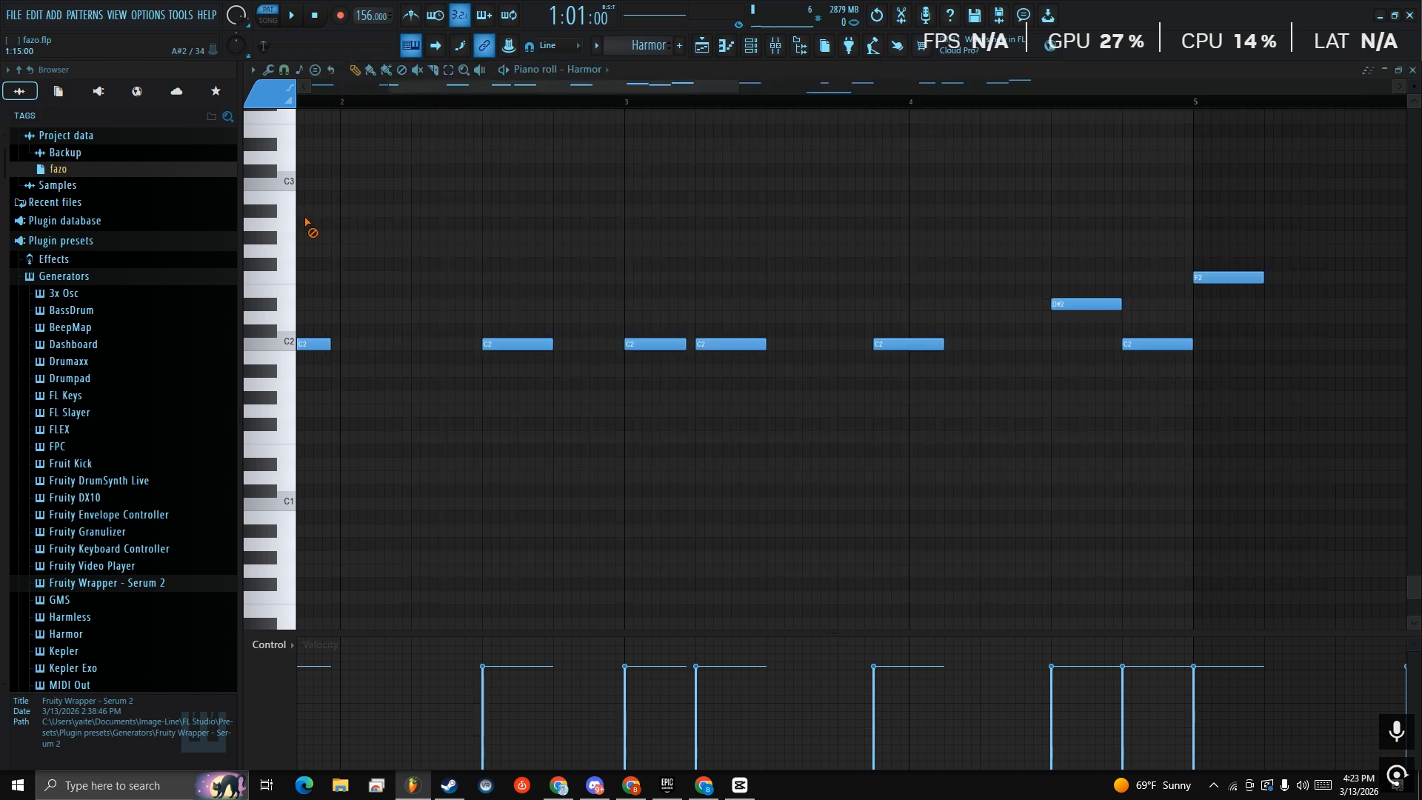
key("space")
left_click_drag(337, 292, 386, 338)
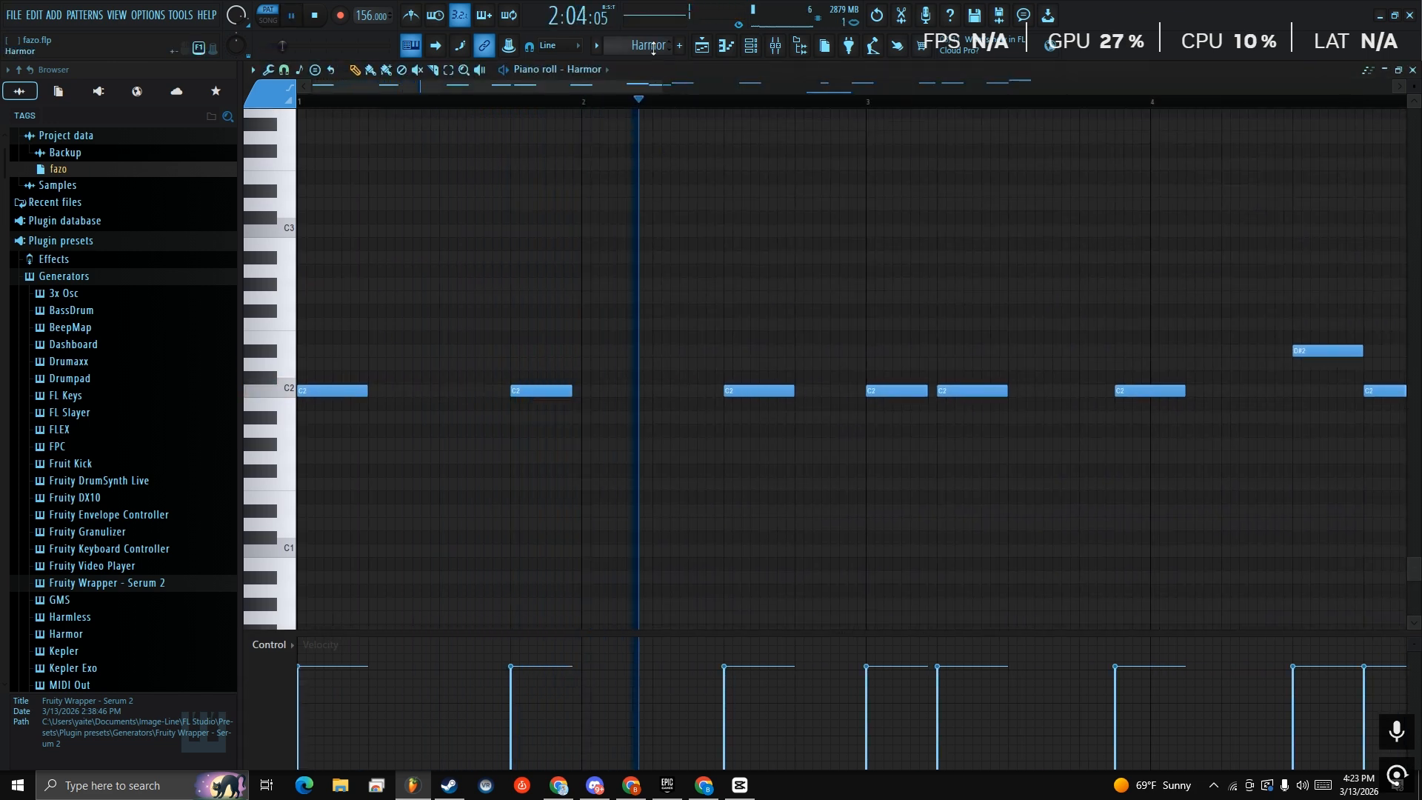
key("space")
Switch to the kick (1) pattern and briefly play its notes in the piano roll
left_click_drag(648, 46, 648, 64)
scroll(642, 178, "down", 2)
scroll(420, 348, "up", 8)
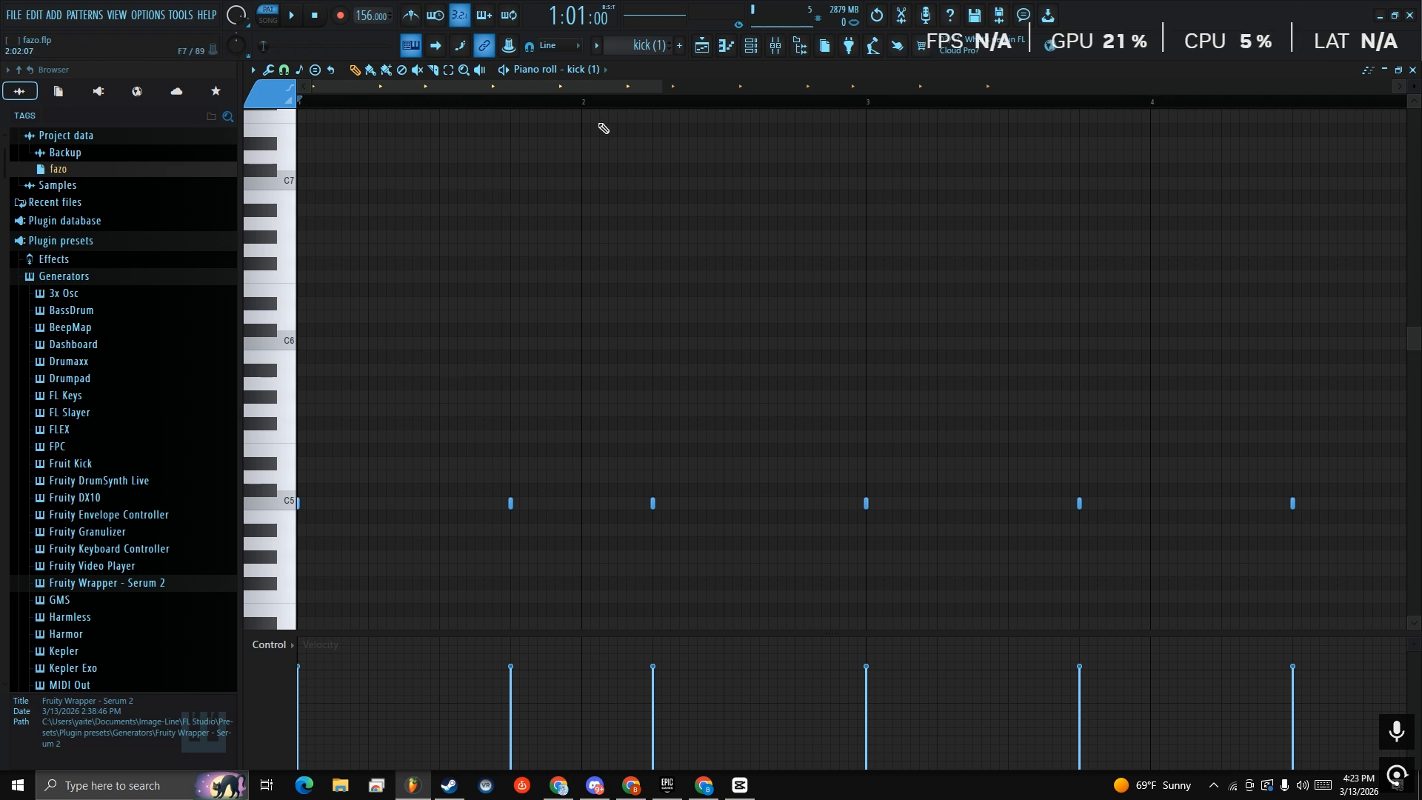
key("space")
key("space")
Review the kick (1) channel's sampler settings, including its envelope, precomputed effects and level adjustments, and close the window
left_click(751, 46)
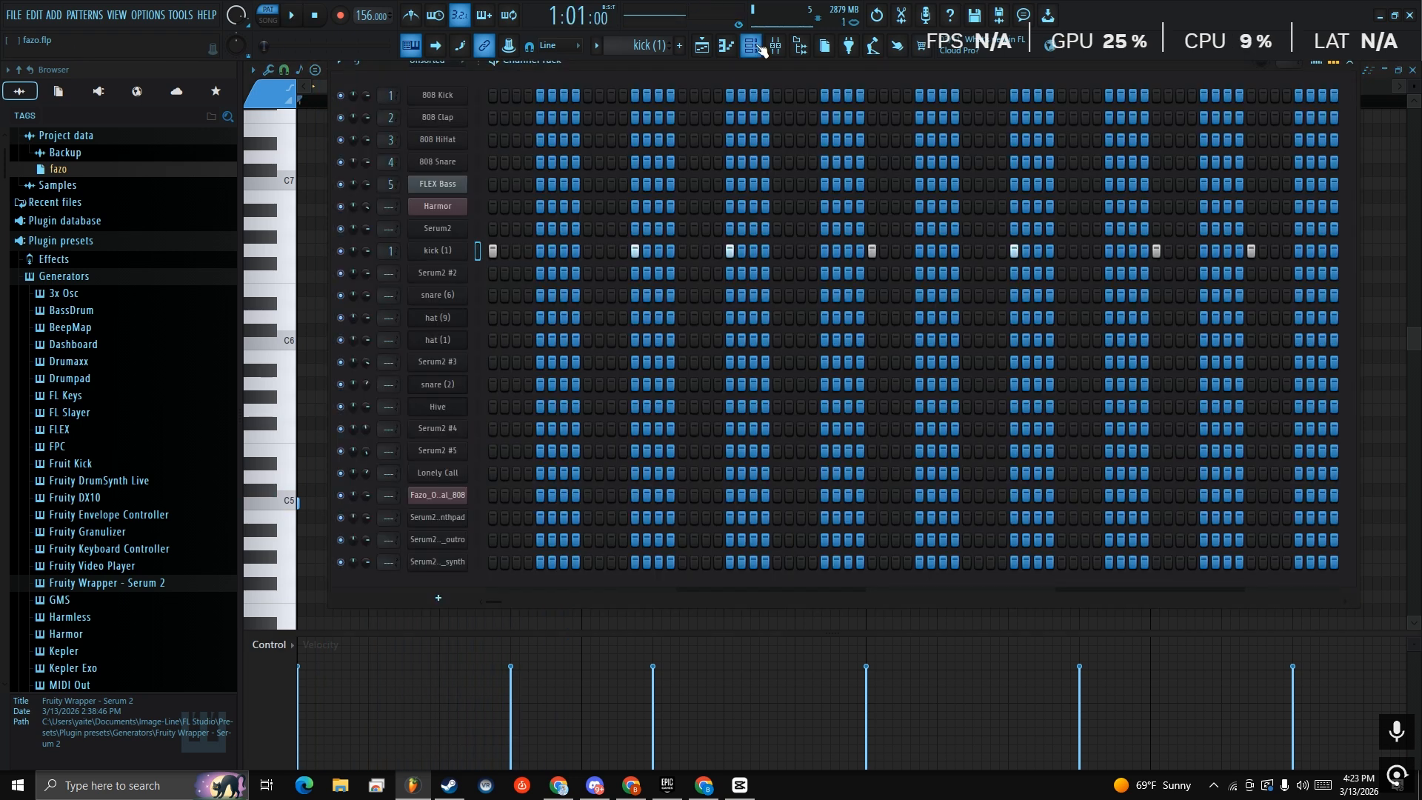
left_click(438, 250)
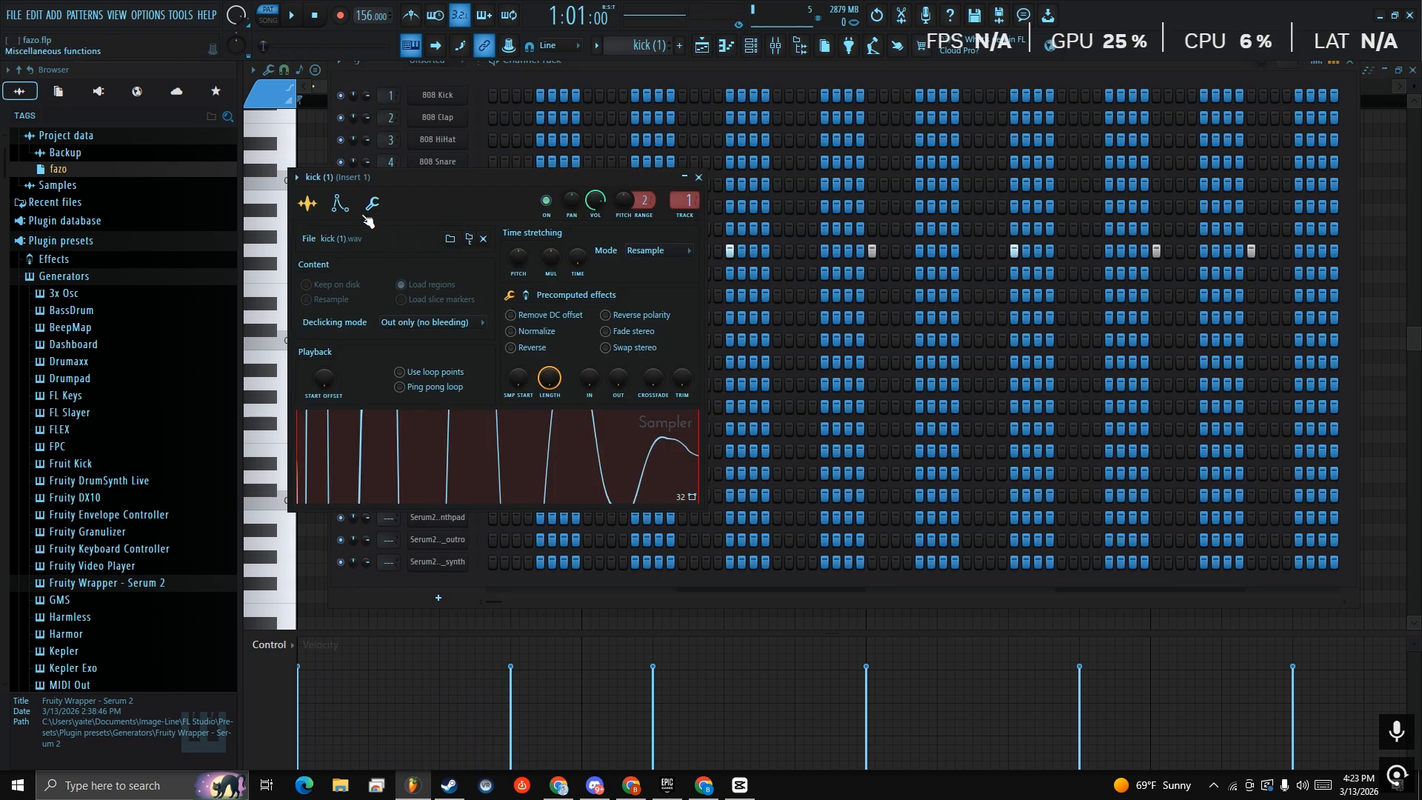
left_click(340, 205)
left_click(374, 206)
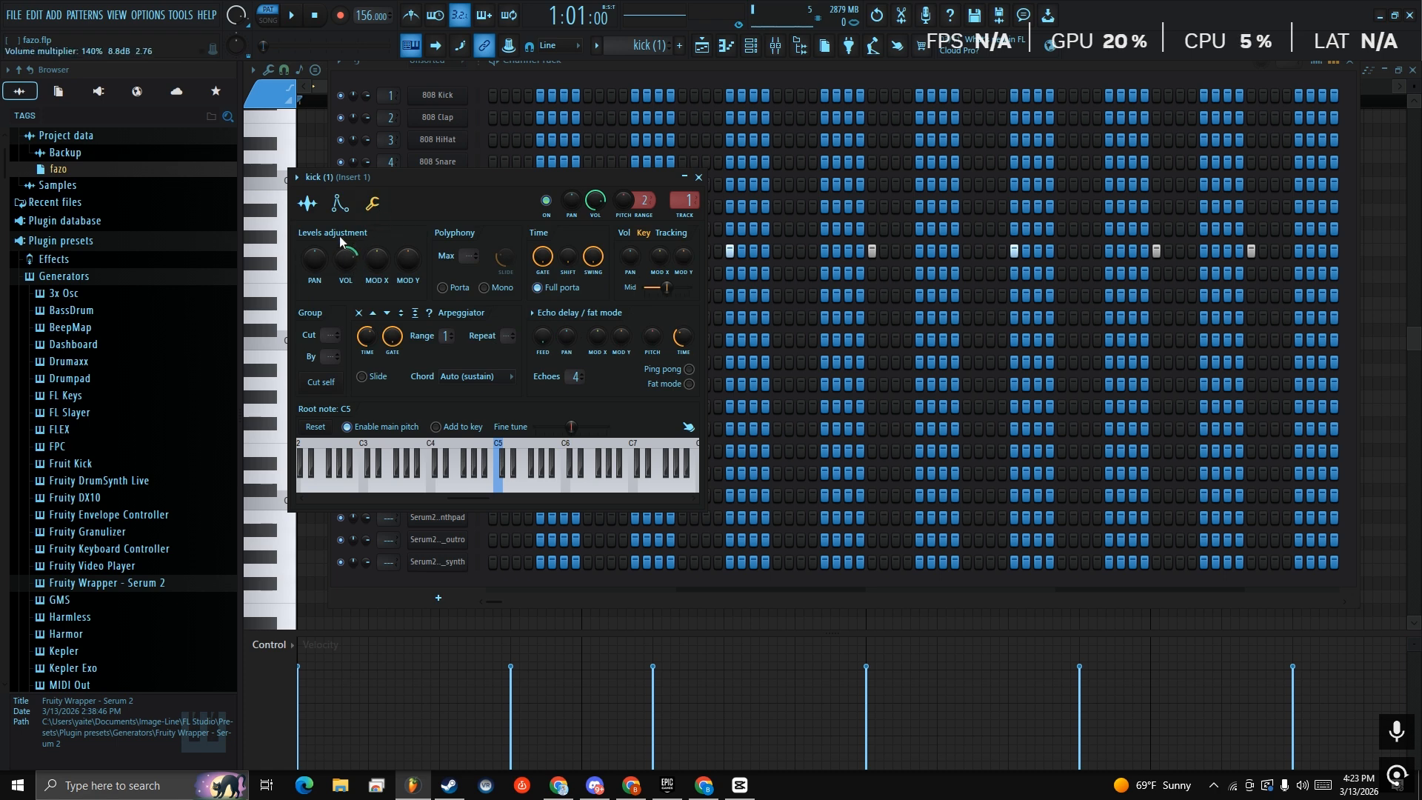
left_click(308, 204)
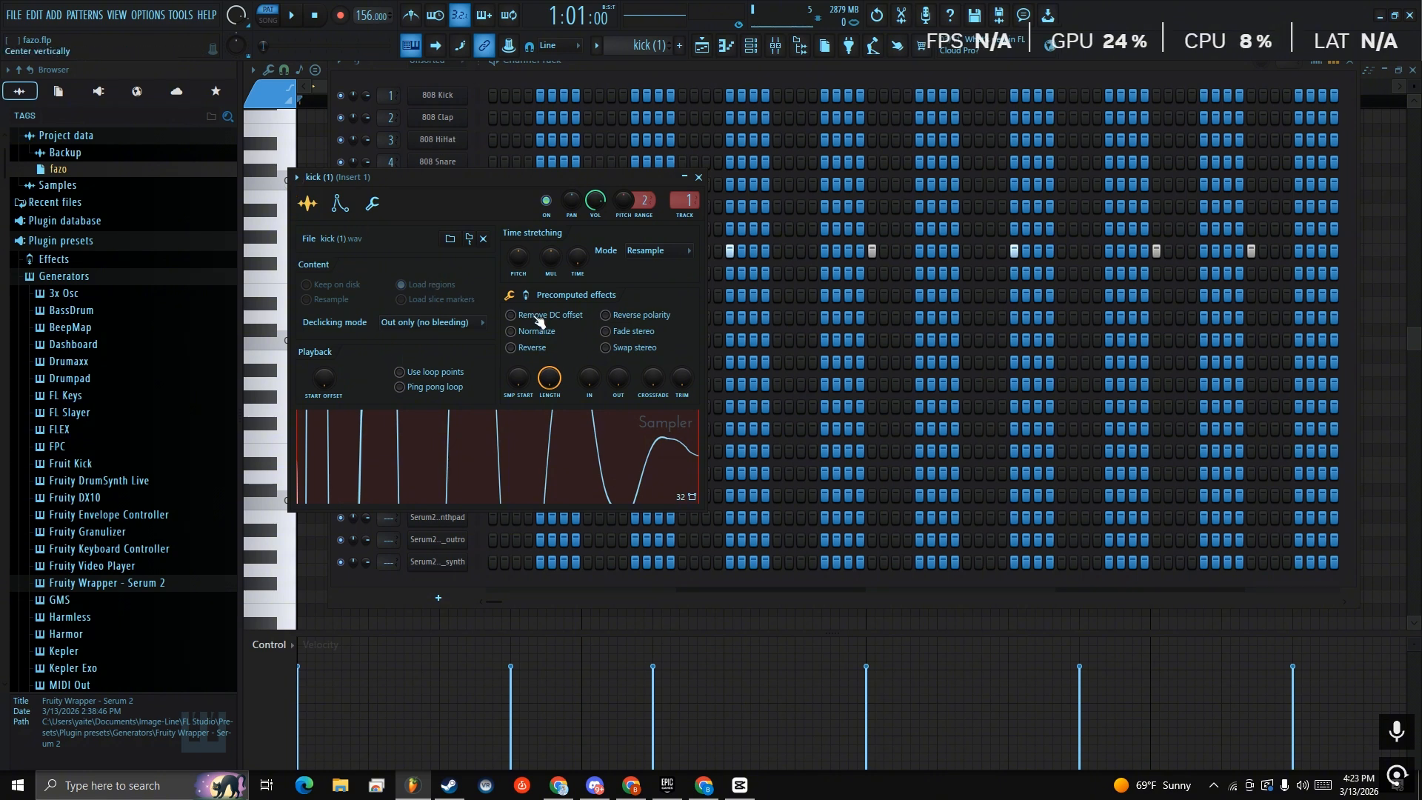
left_click(528, 294)
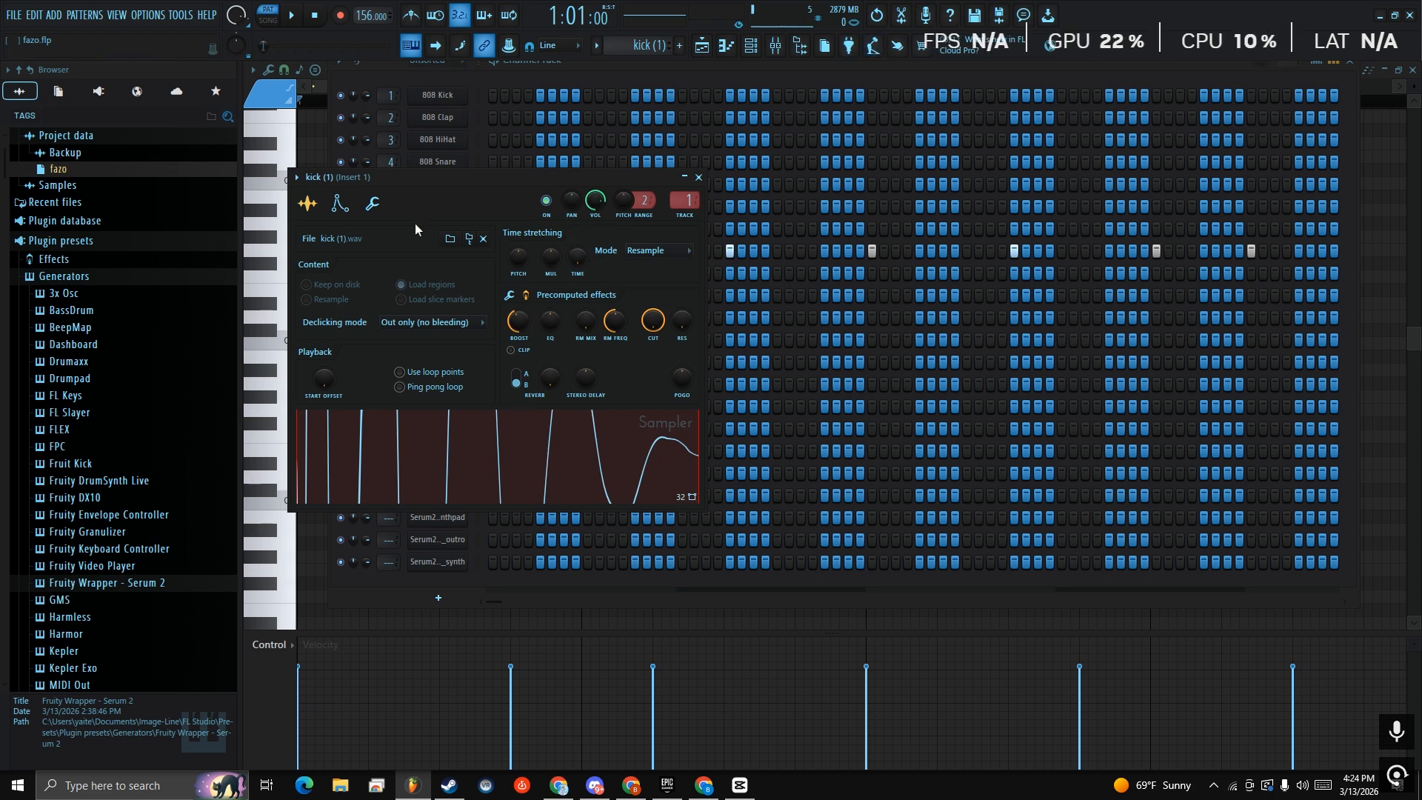
left_click(373, 204)
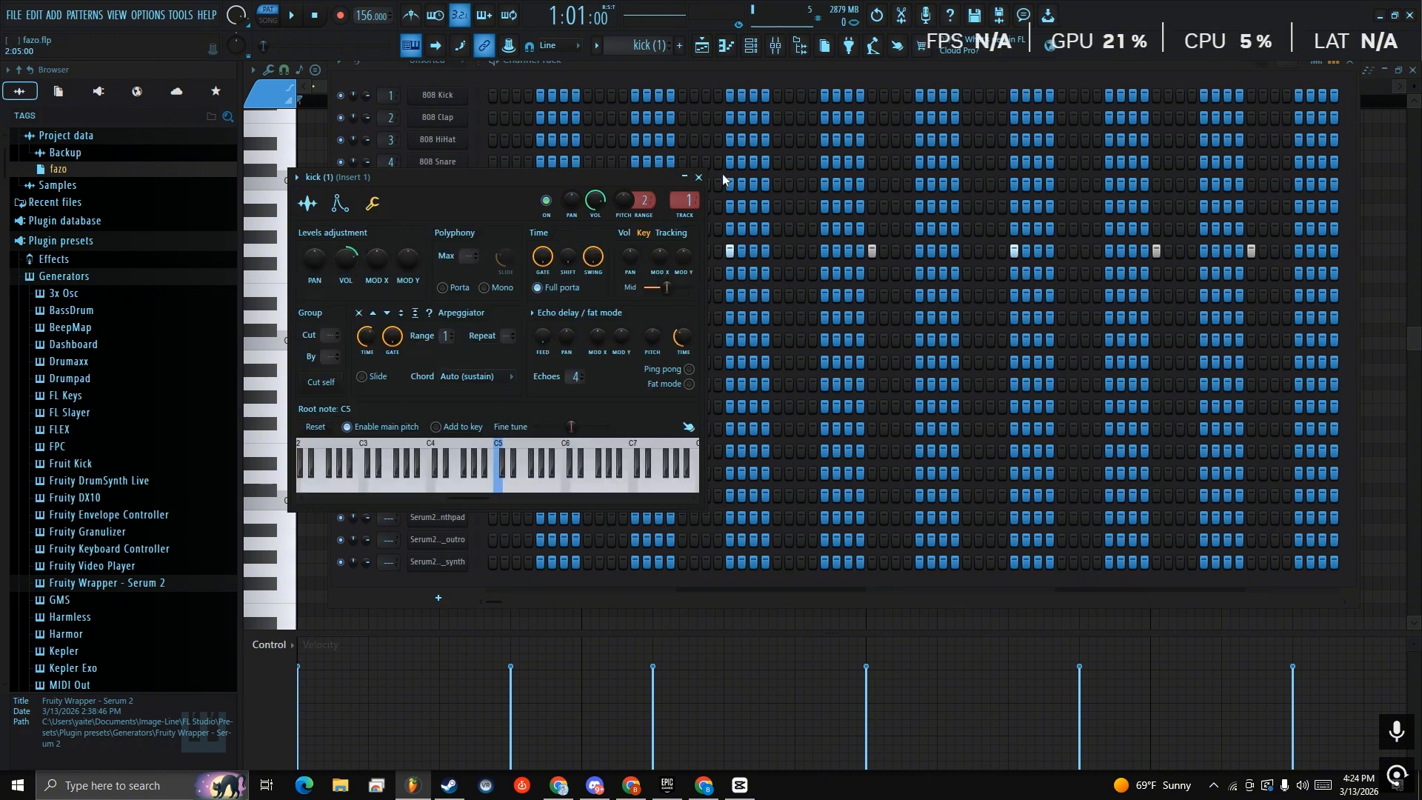
left_click(704, 178)
Bring up the playlist without the channel rack over it and solo Track 1, which holds the Serum2 clips
left_click(726, 56)
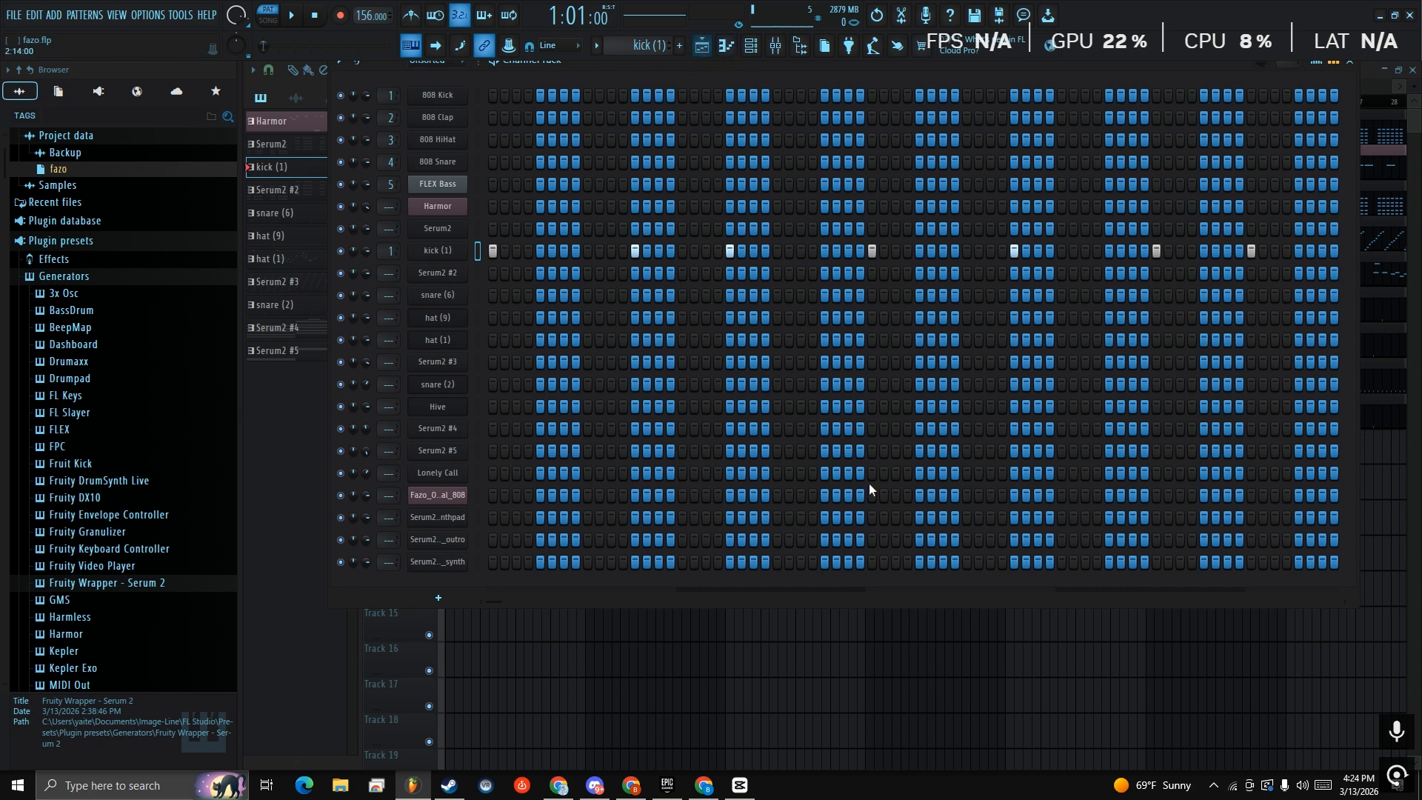
key("F5")
scroll(604, 264, "right", 3)
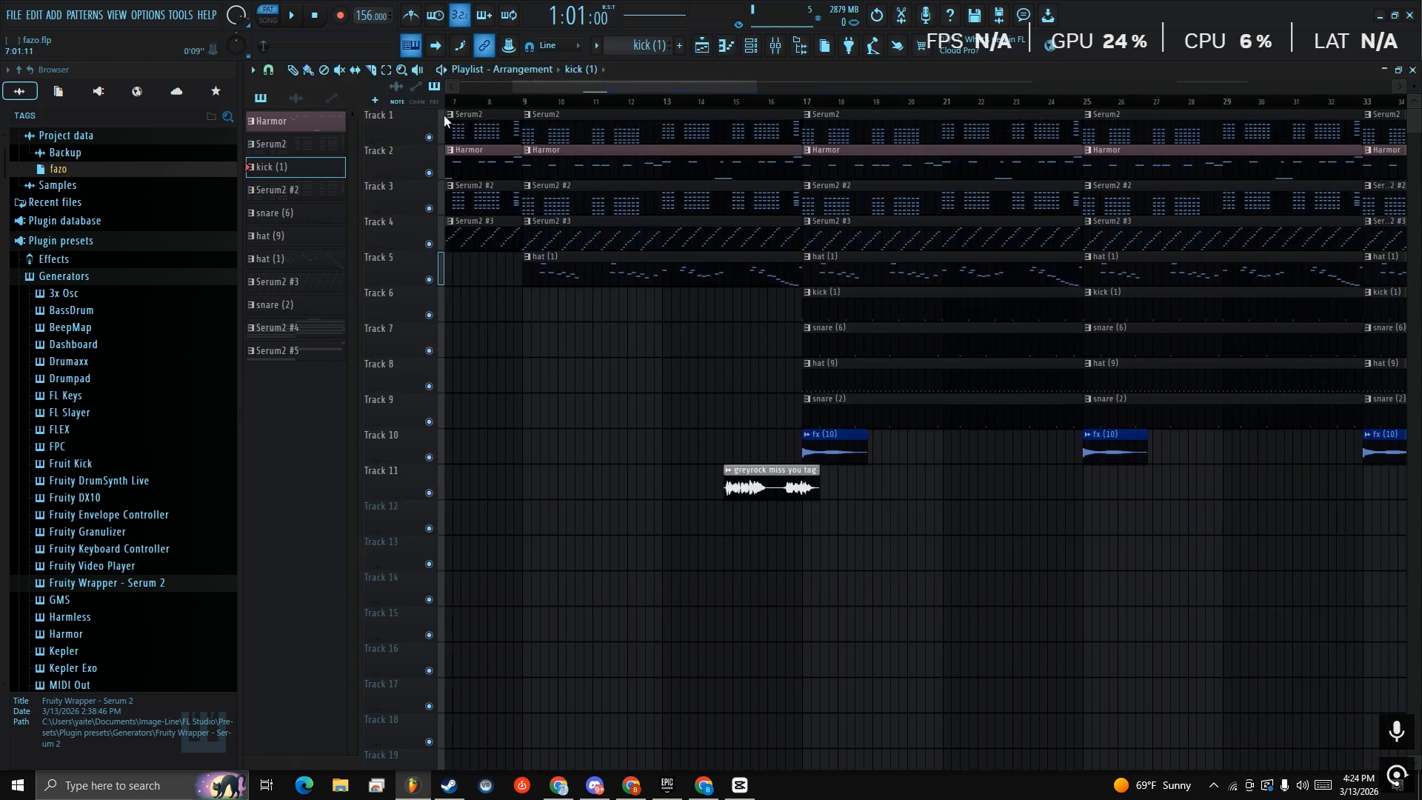
right_click(428, 138)
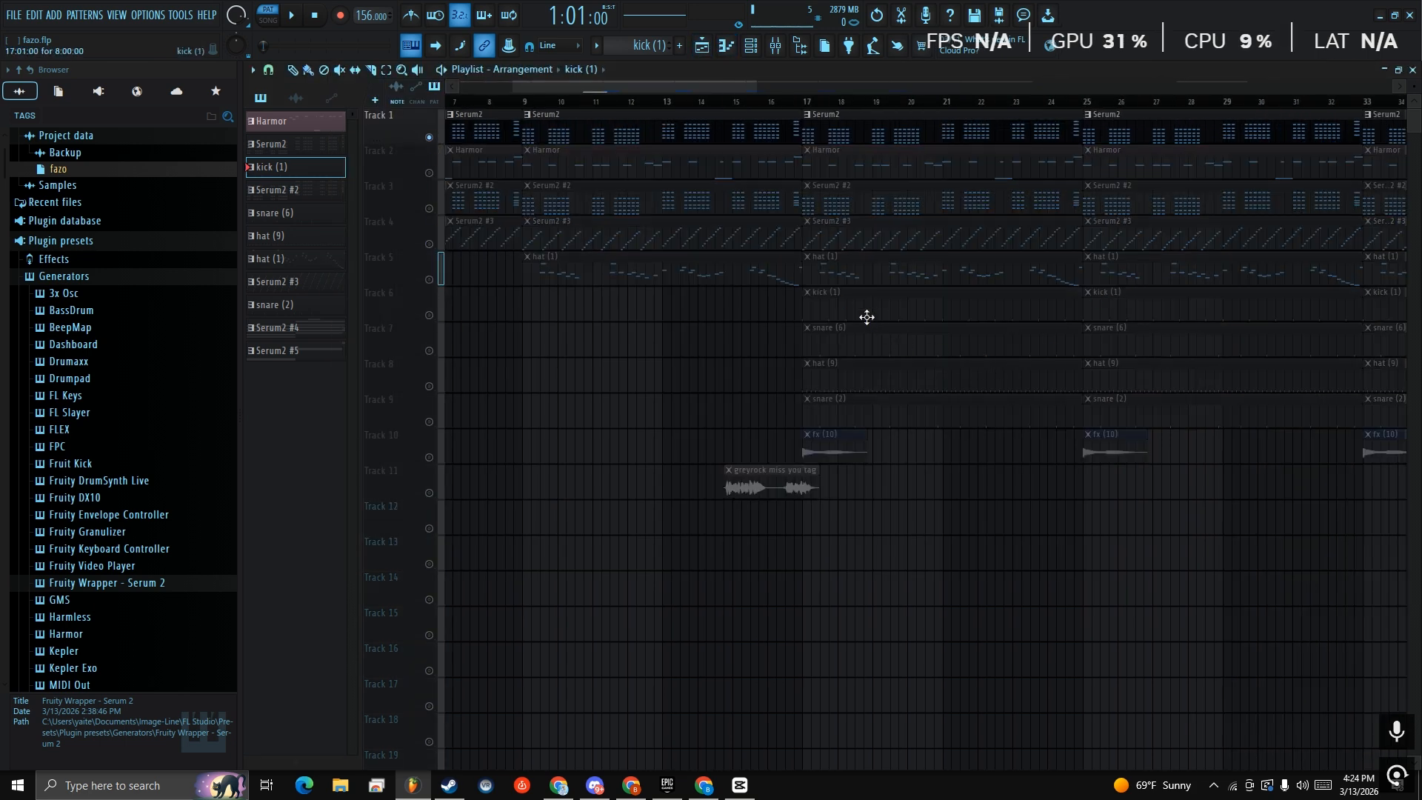
Enable the kick on Track 6 alongside soloed Track 1, play both from bar 17, and restore all playlist tracks
left_click(429, 315)
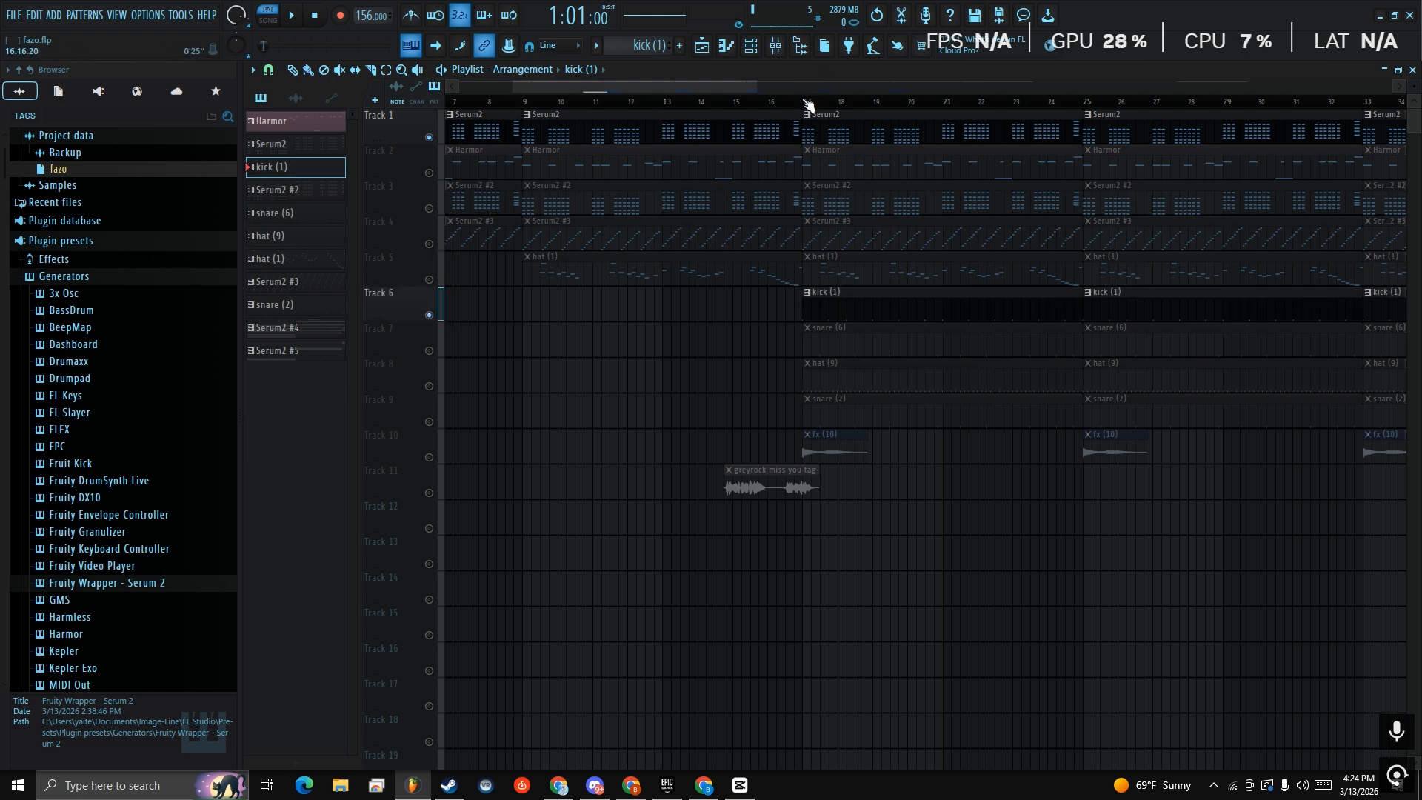
left_click(807, 105)
key("space")
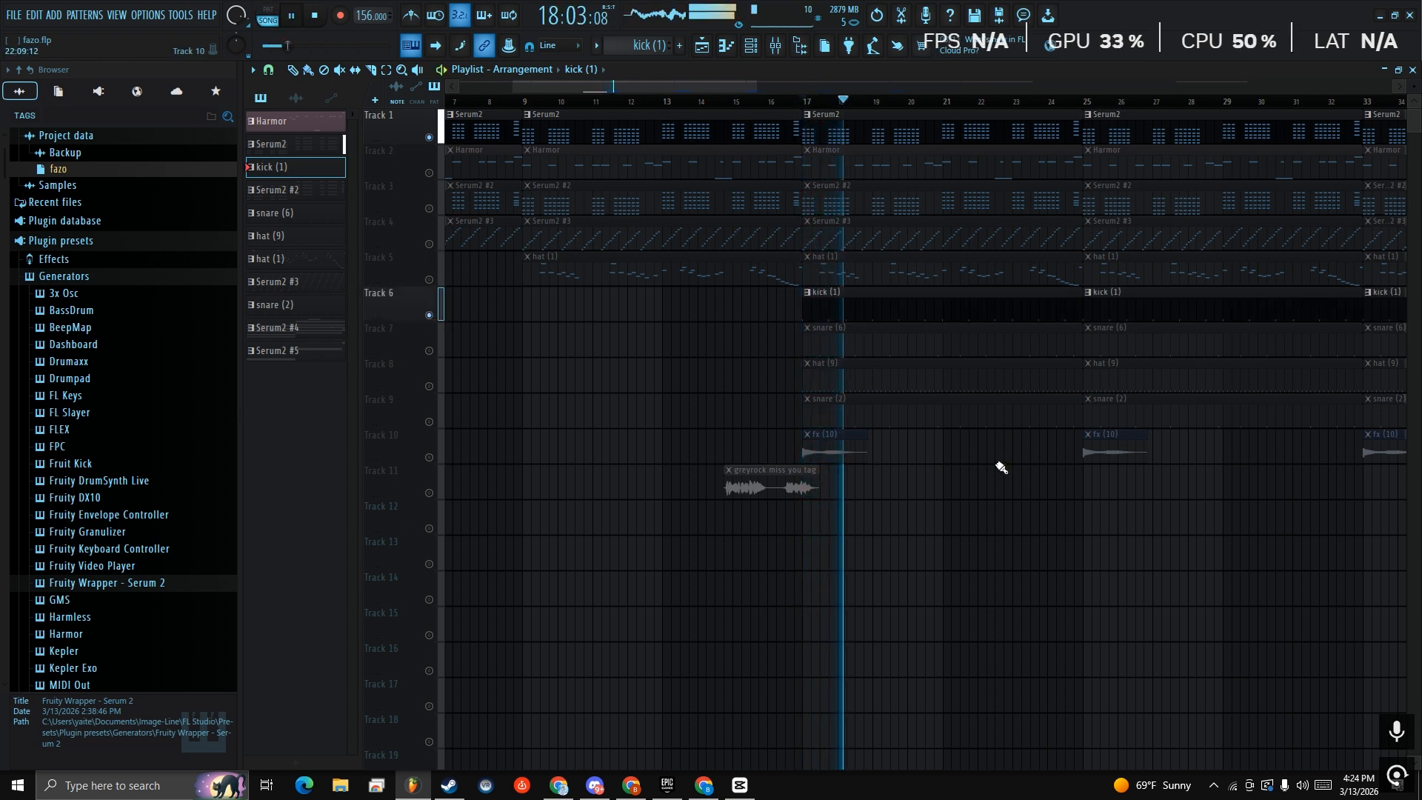
key("space")
left_click(429, 314)
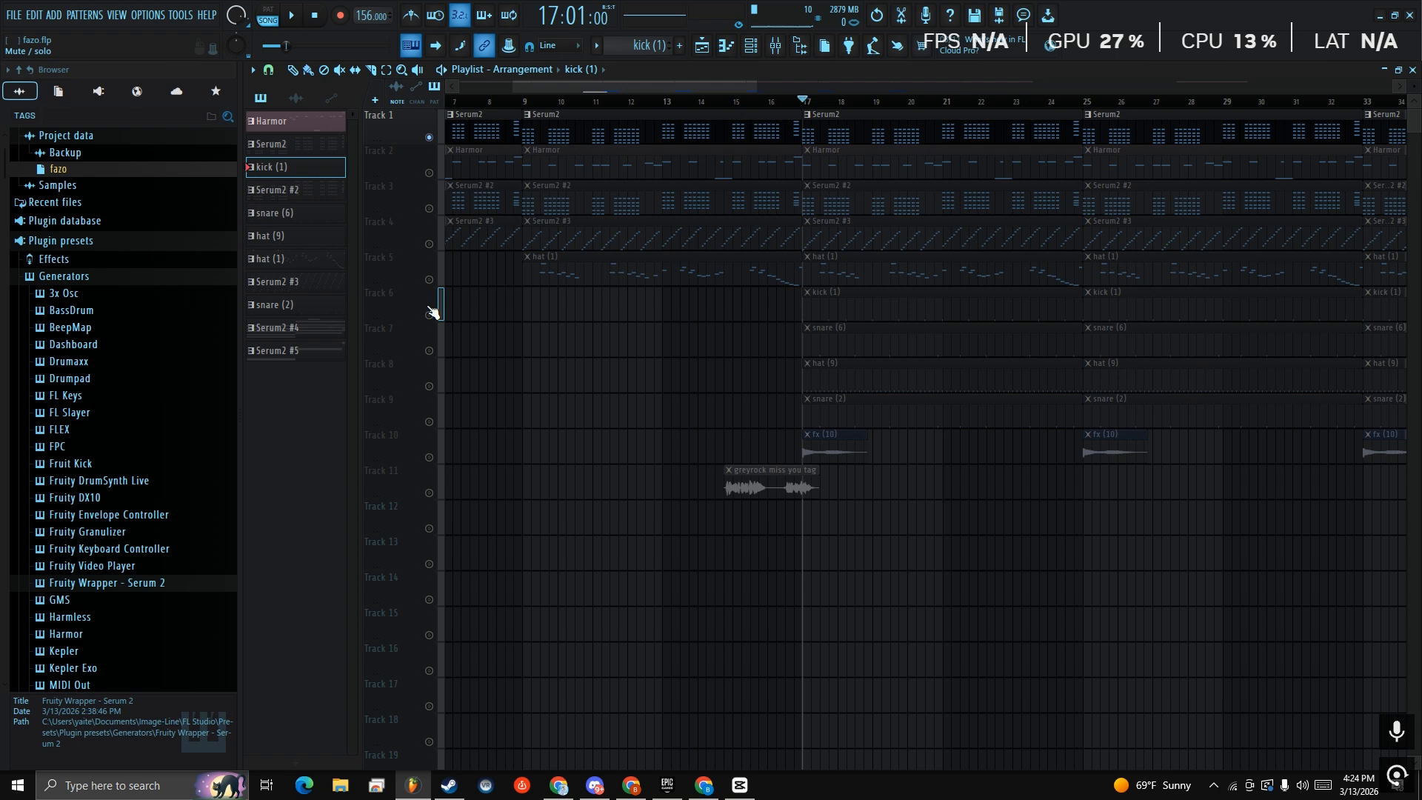
right_click(430, 139)
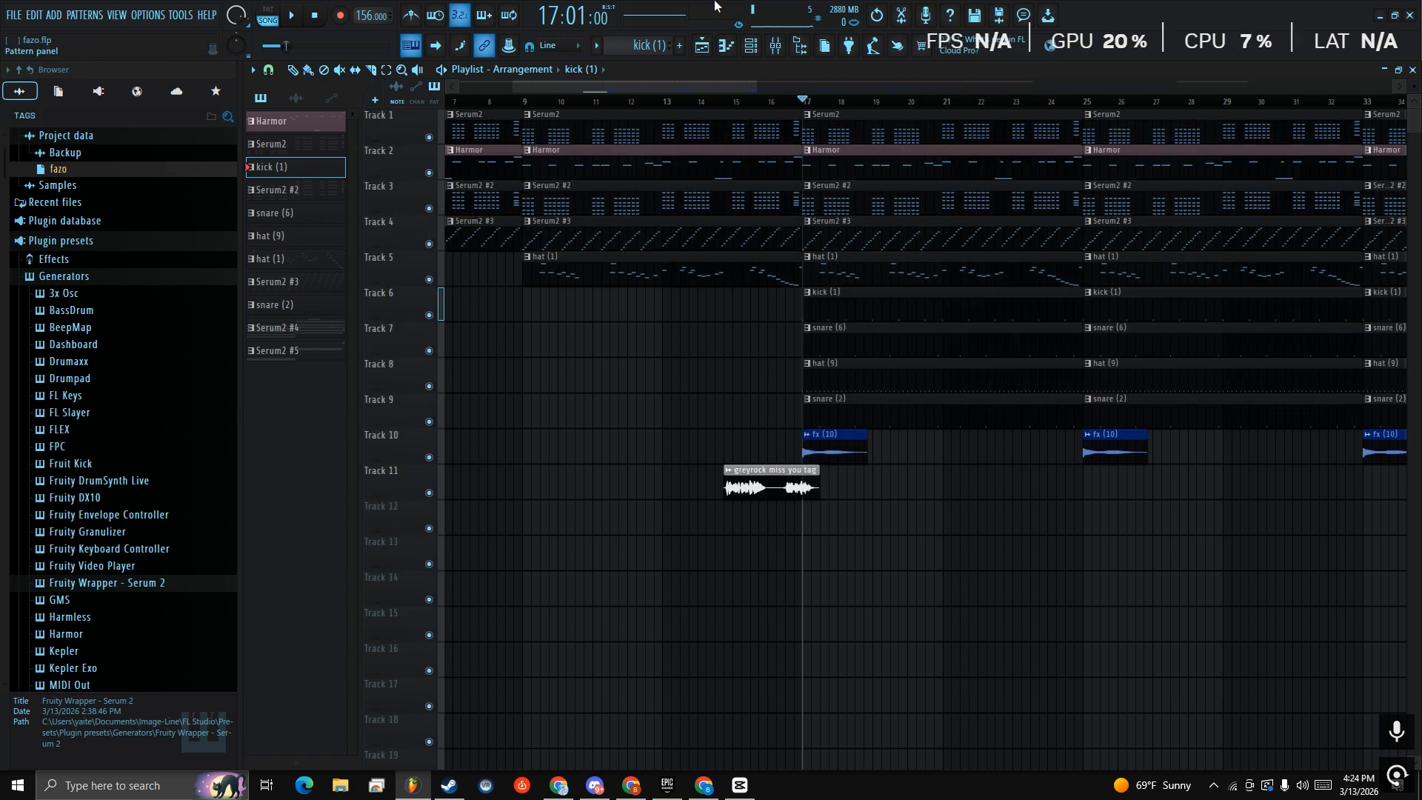
Switch to the Serum2 #2 pattern, show its notes in the piano roll and play them in pattern mode
left_click(758, 47)
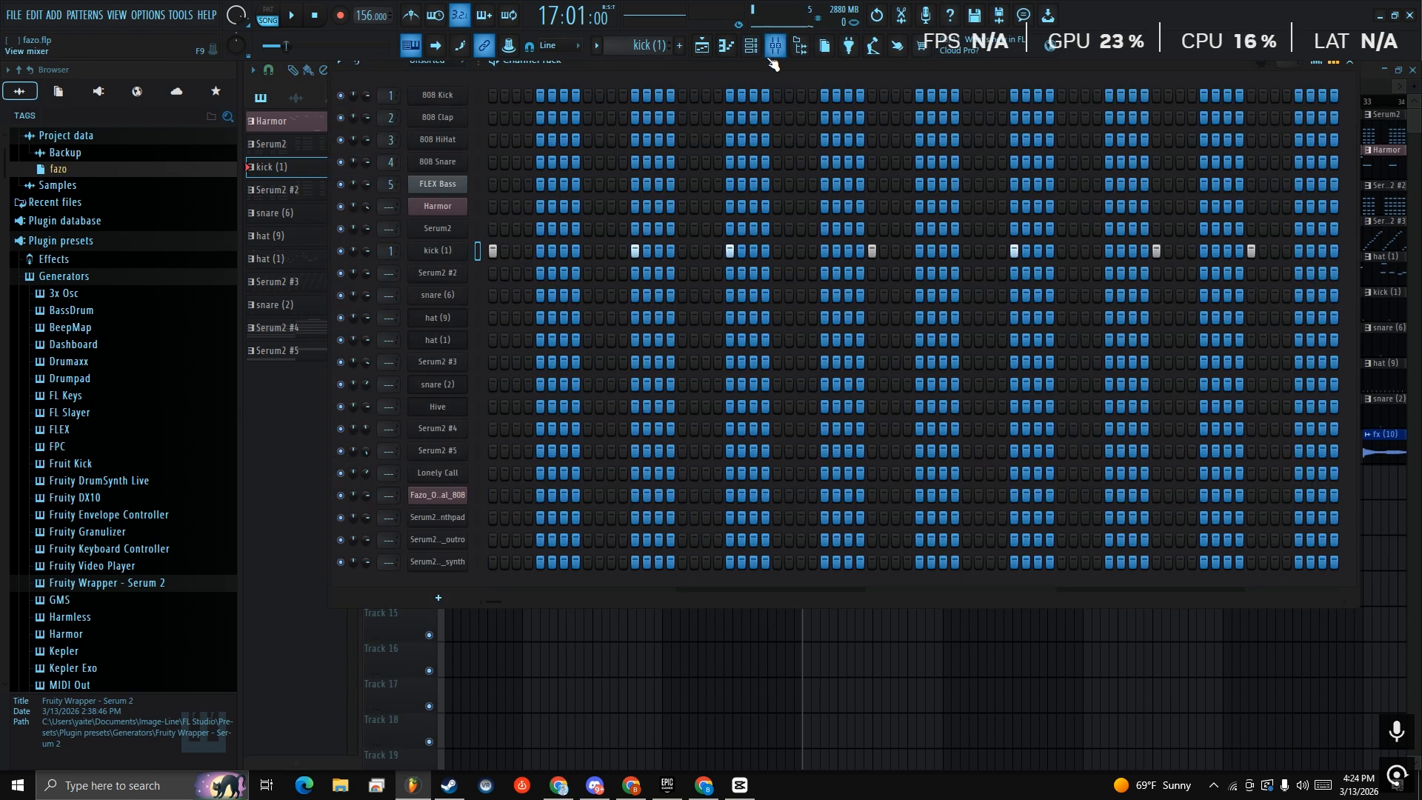
left_click(750, 45)
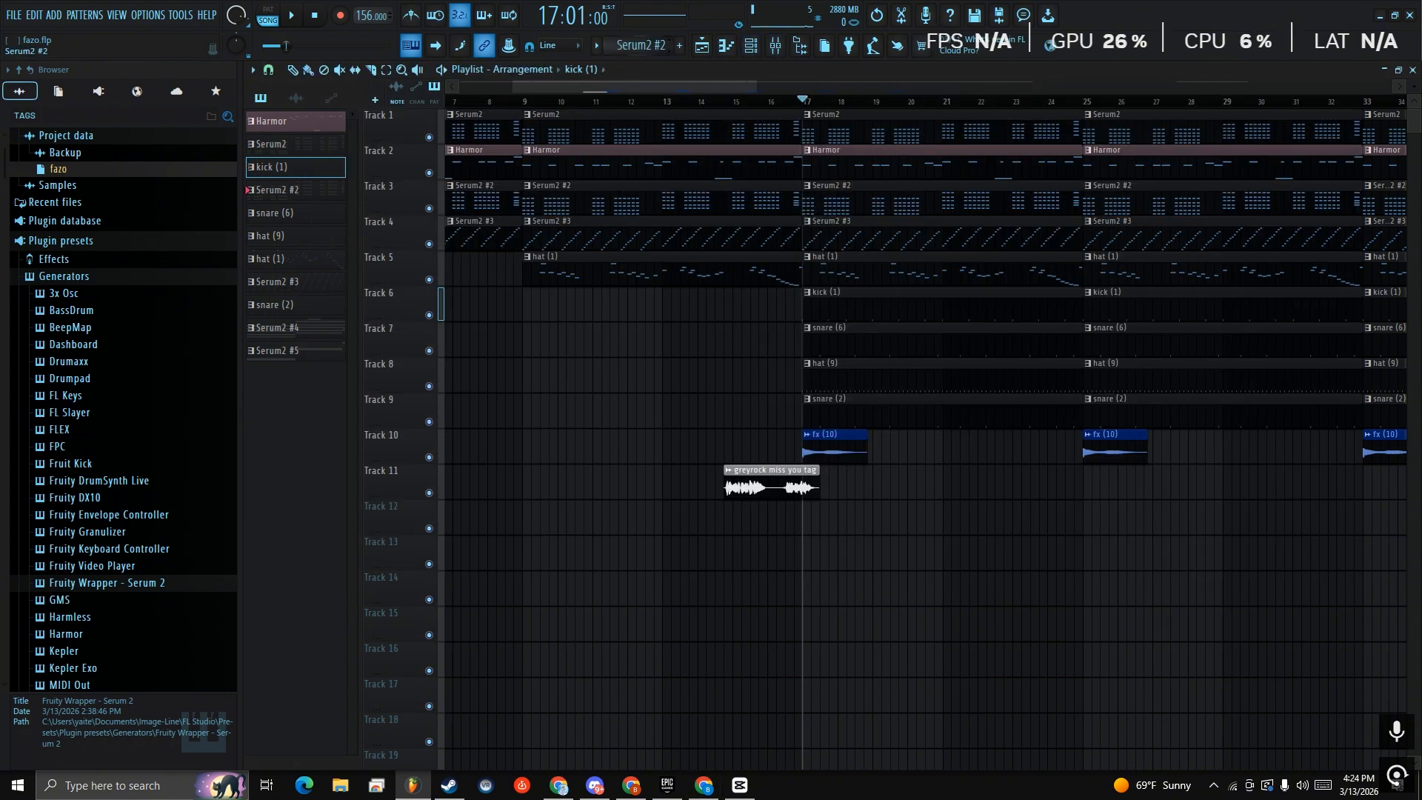
left_click(725, 46)
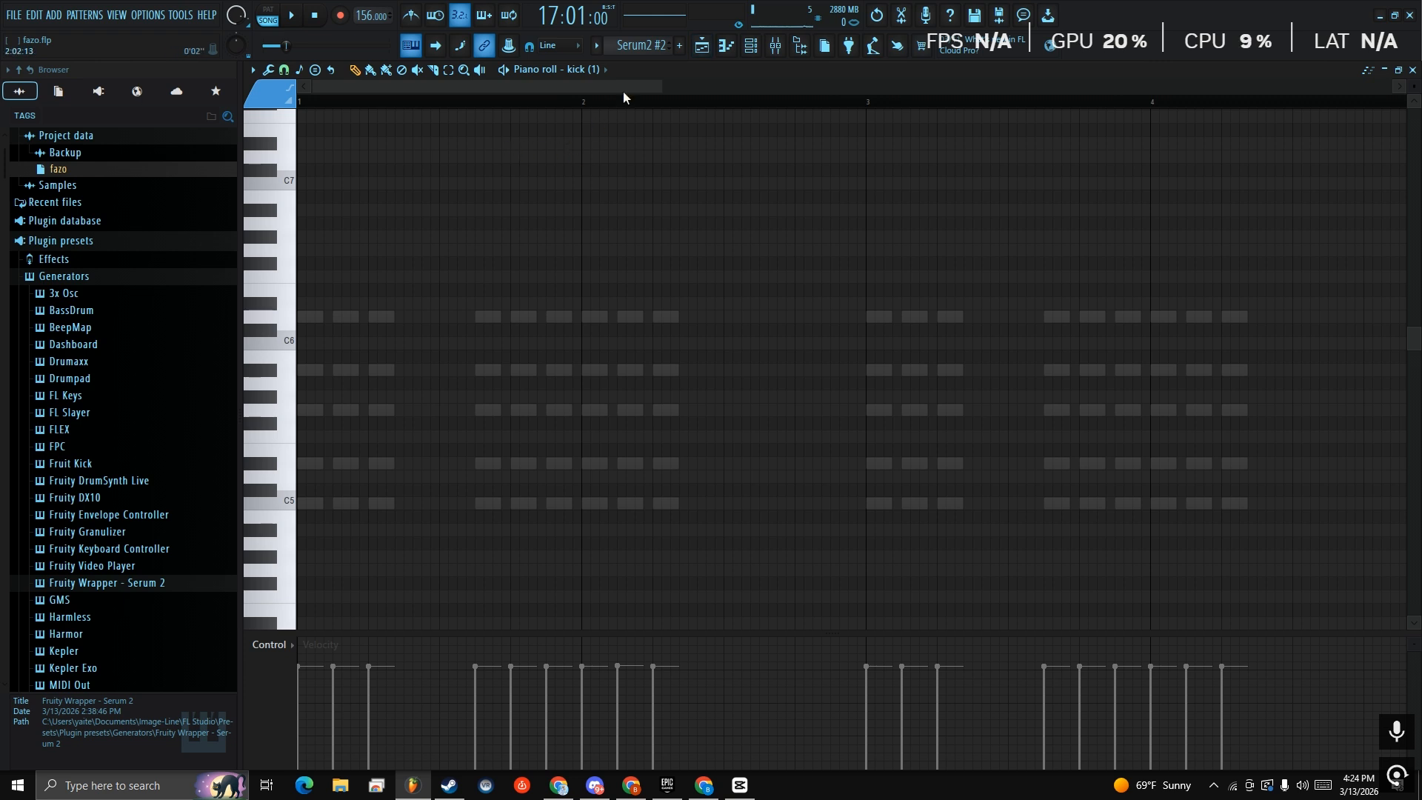
left_click(599, 71)
left_click(615, 289)
key("space")
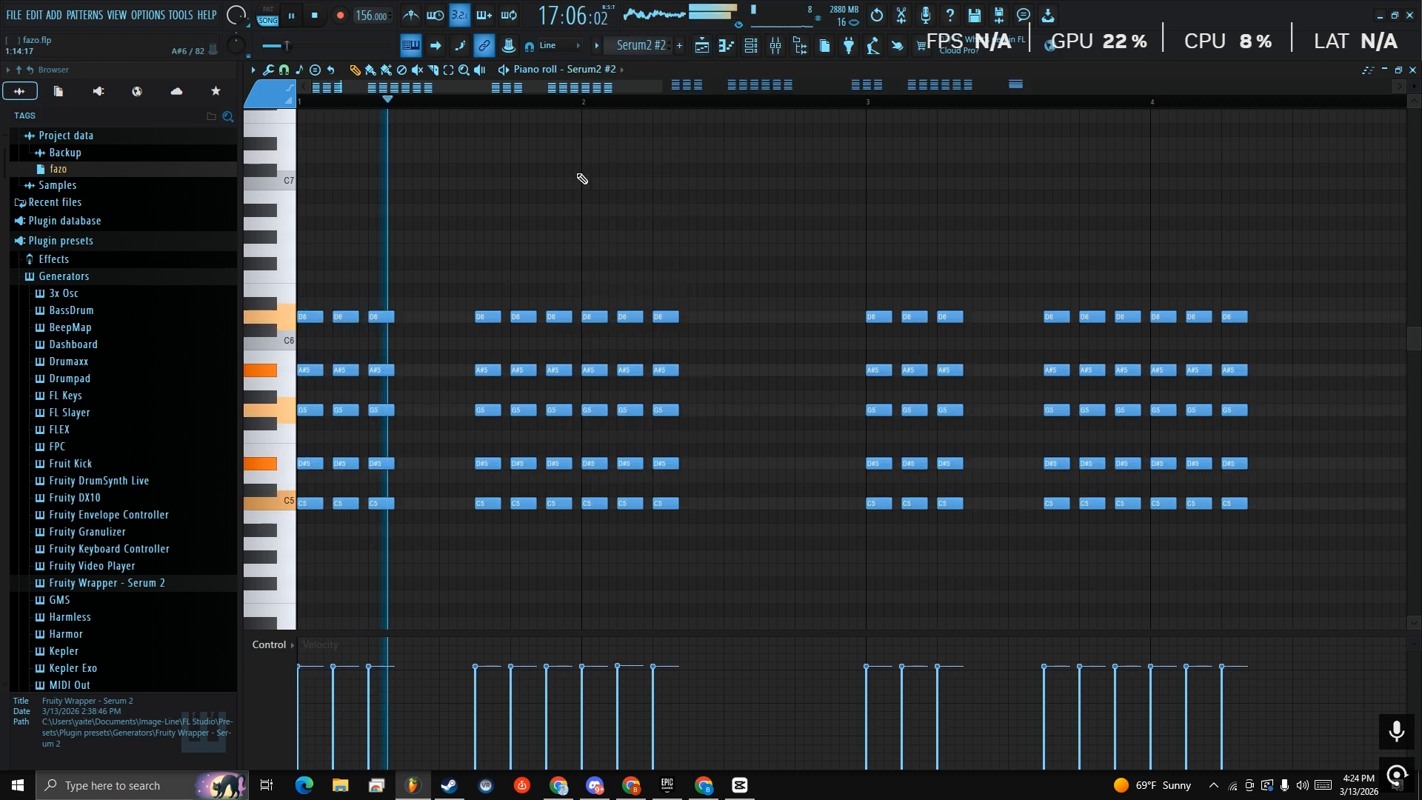
key("space")
left_click(292, 26)
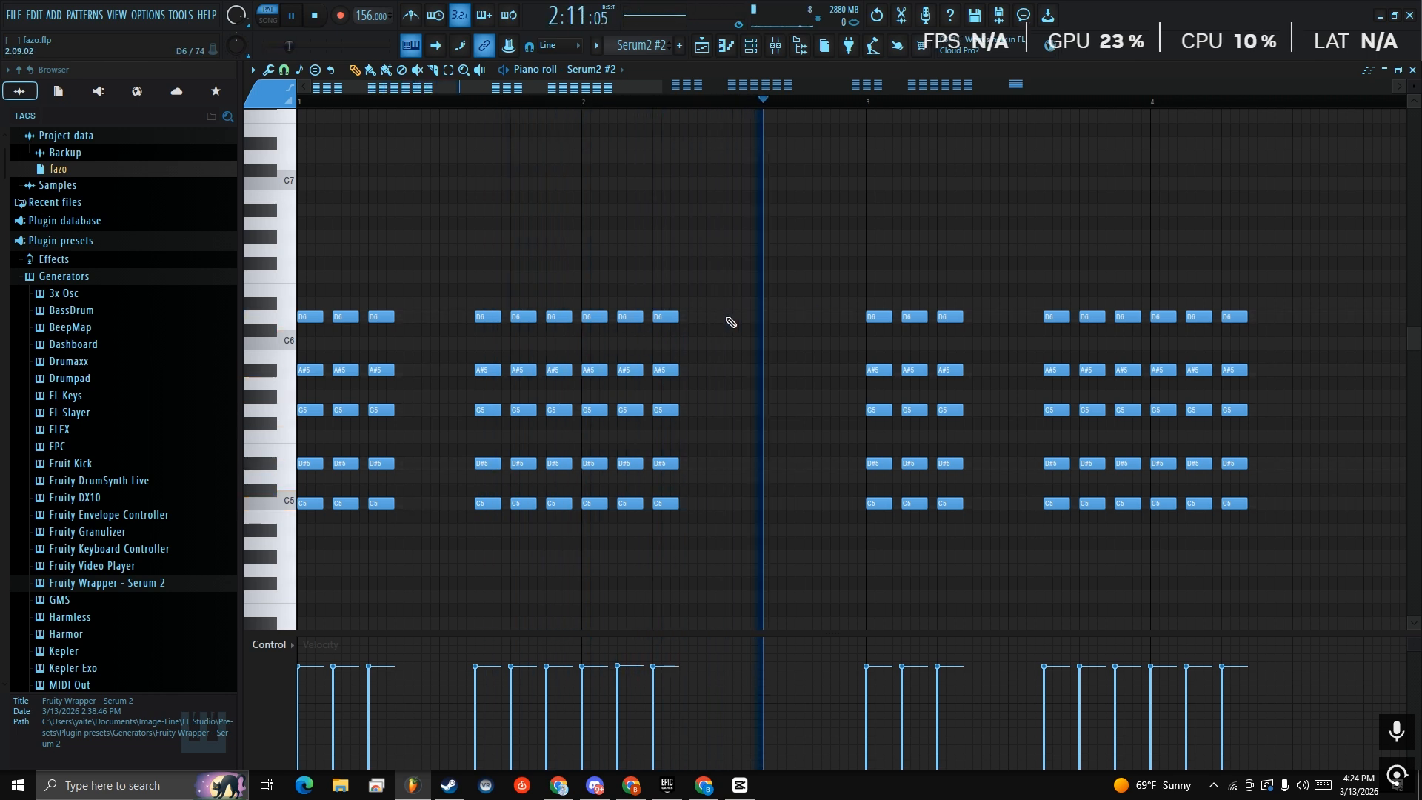
key("space")
Select all the Serum2 #2 chord notes, try them one octave lower, and move them back up an octave
scroll(874, 268, "down", 3)
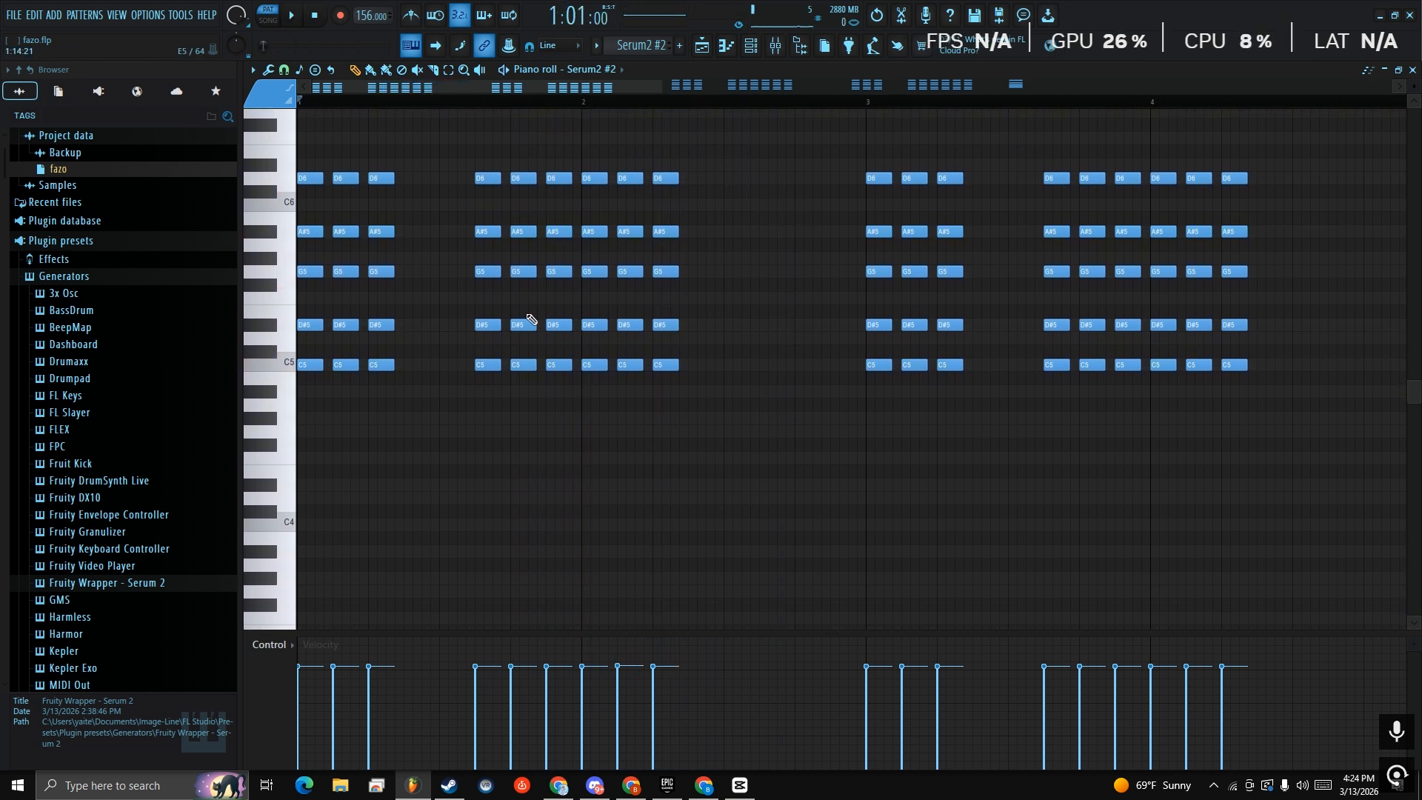
scroll(527, 315, "up", 2)
left_click_drag(289, 228, 1009, 681)
scroll(1058, 590, "up", 2)
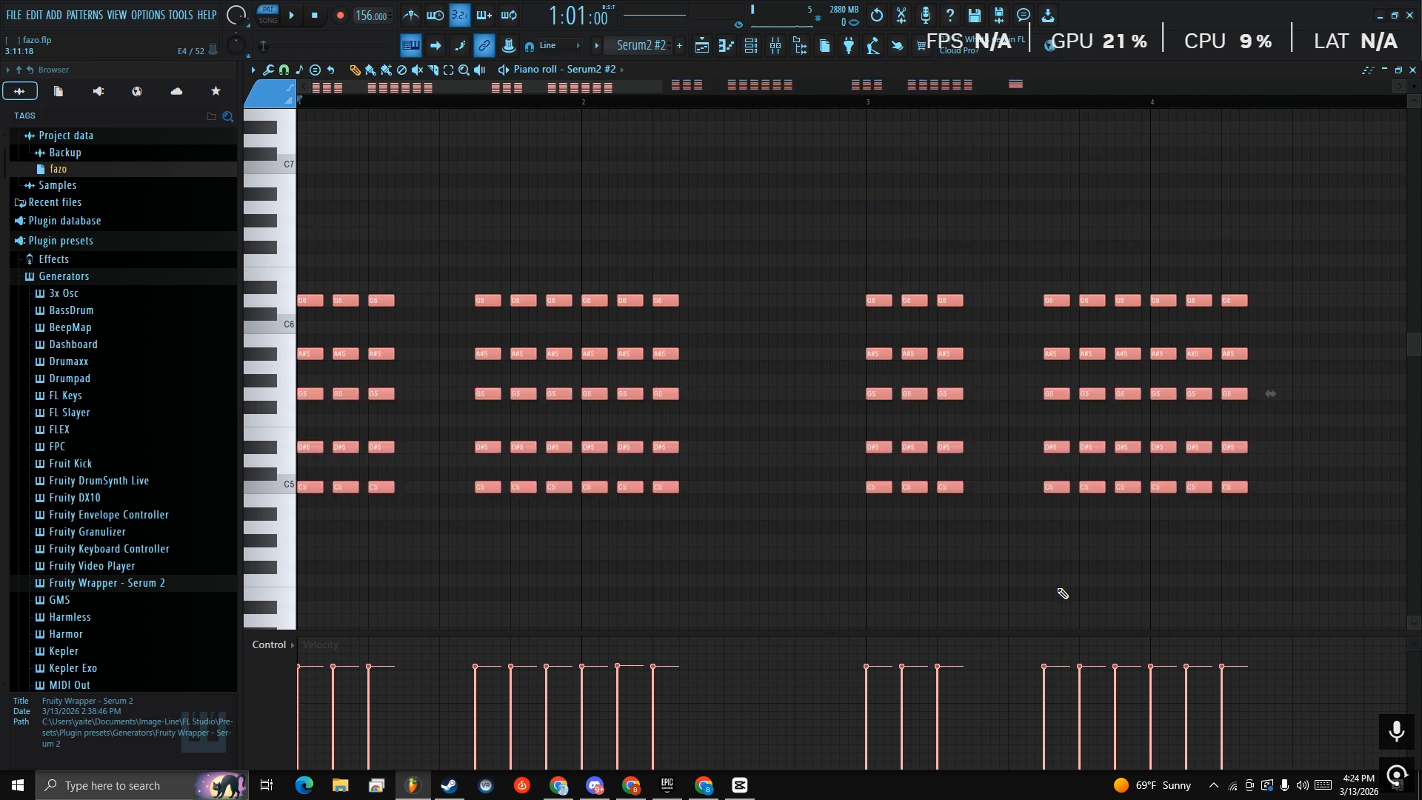
key("ctrl+Down")
scroll(1062, 593, "down", 2)
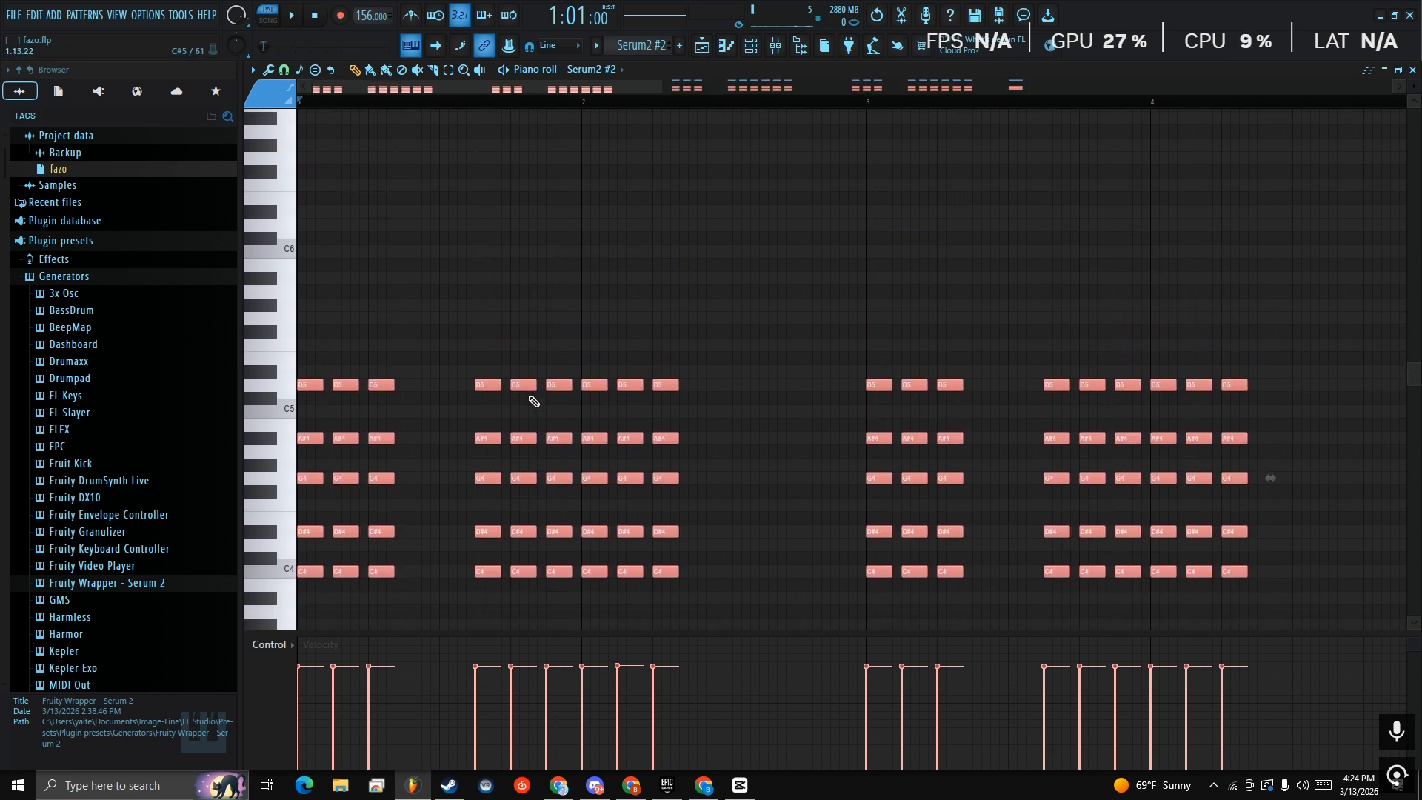
key("ctrl+Up")
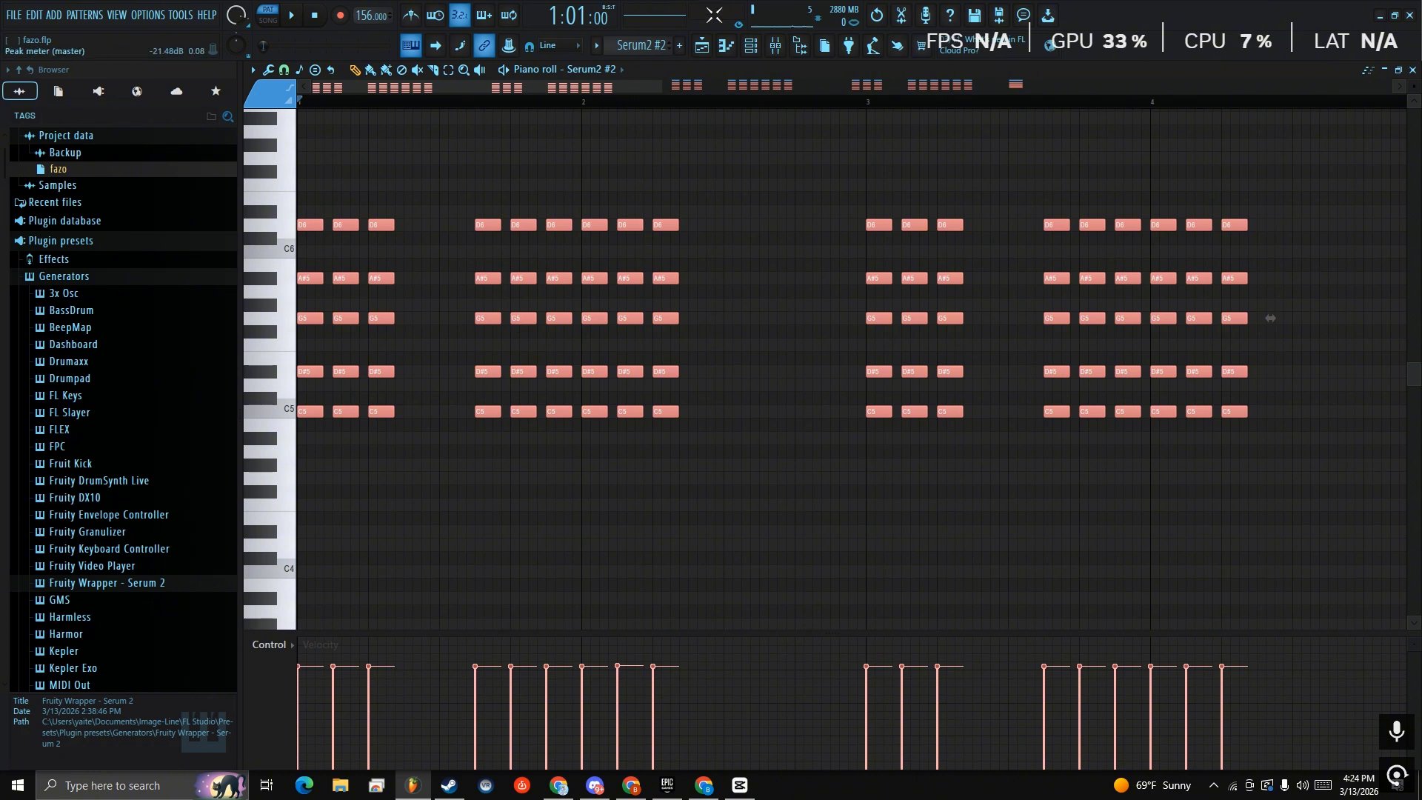
Switch to the snare (6) pattern and play its notes in the piano roll
left_click(757, 45)
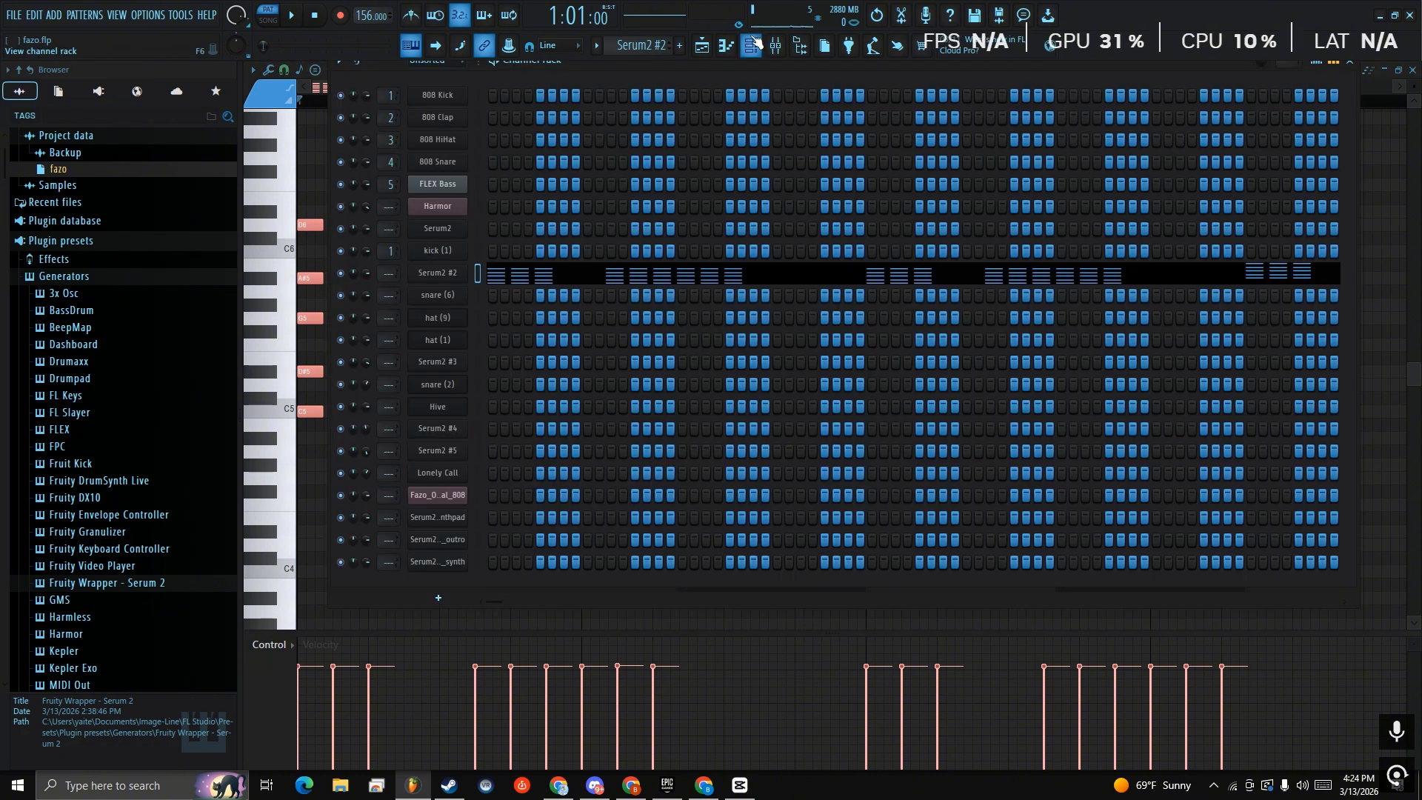
left_click(757, 43)
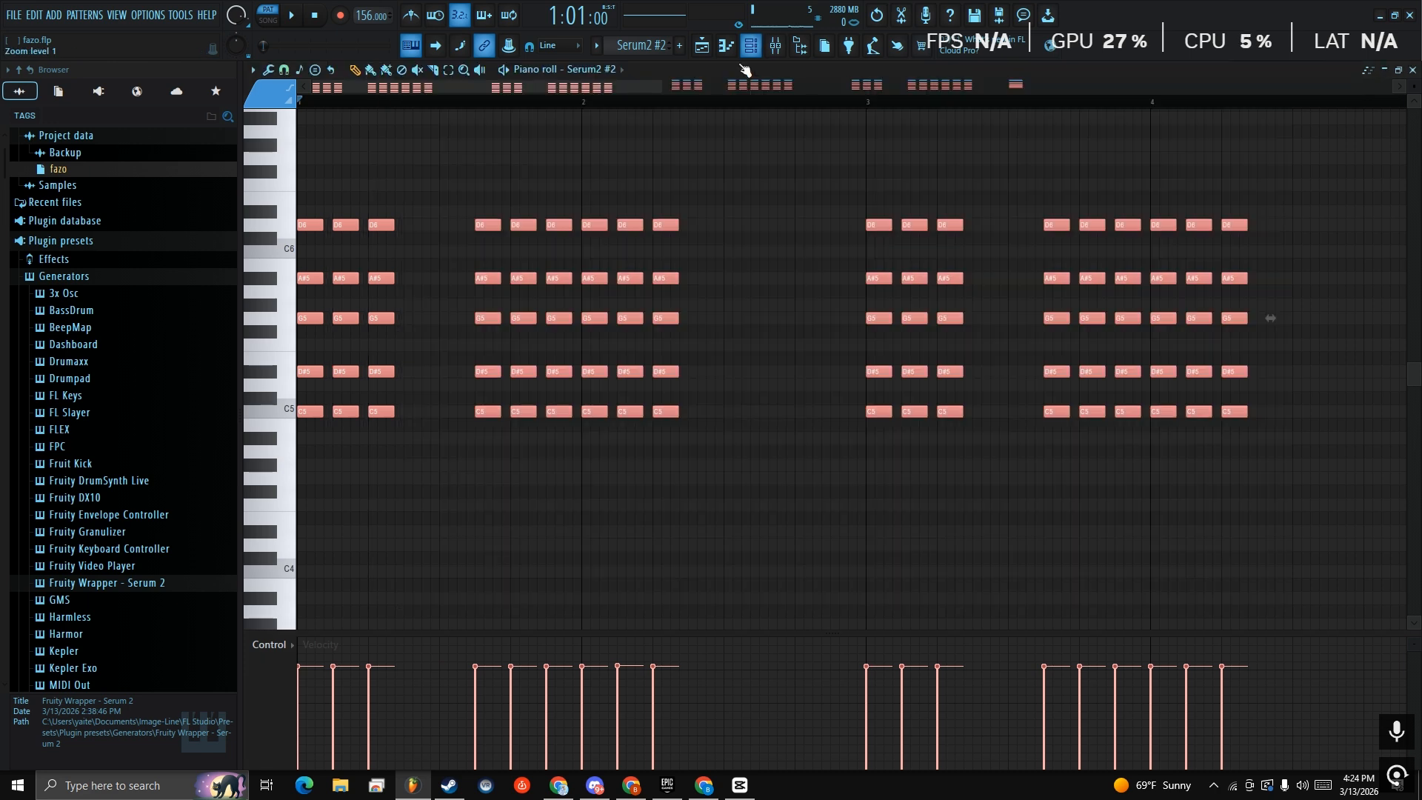
scroll(644, 45, "down", 1)
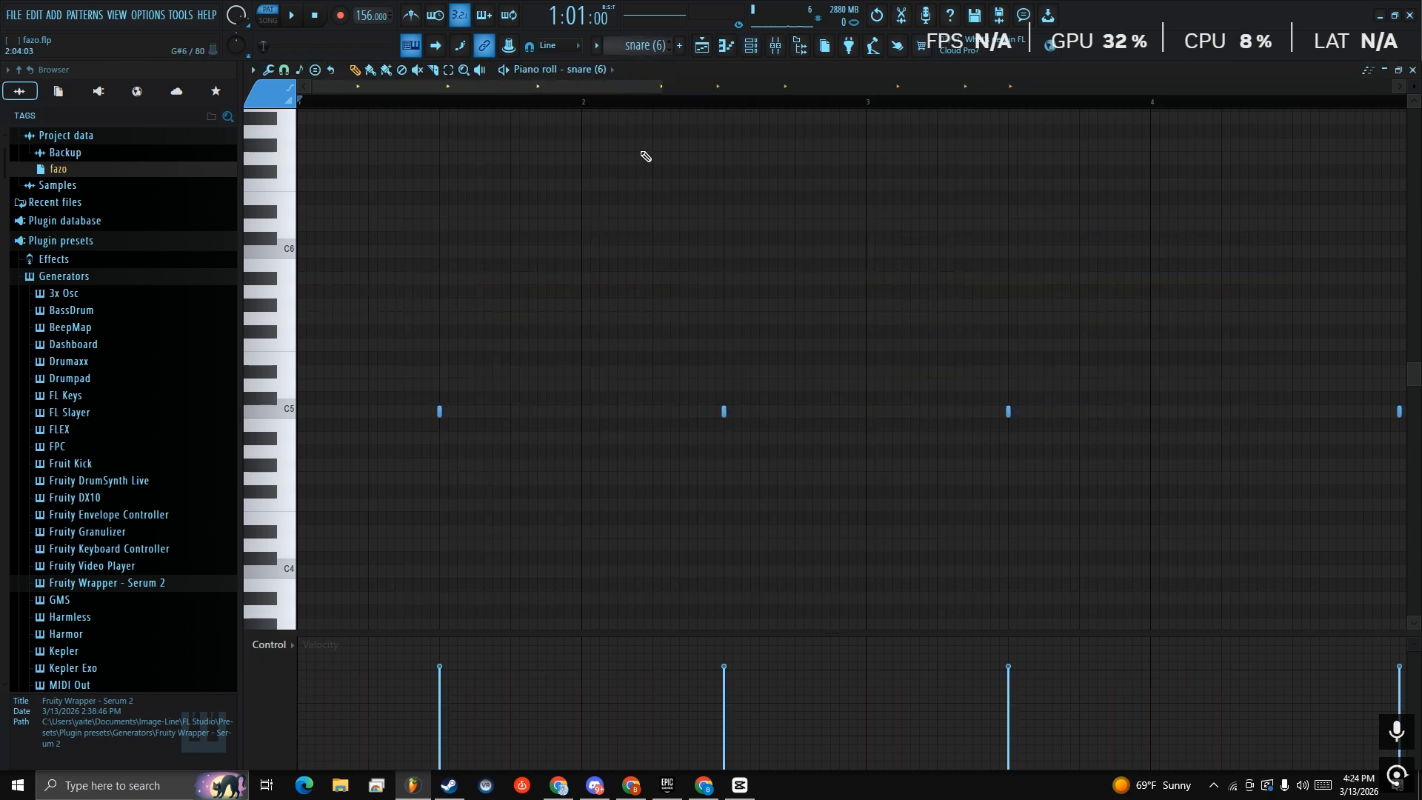
scroll(644, 156, "up", 1)
key("space")
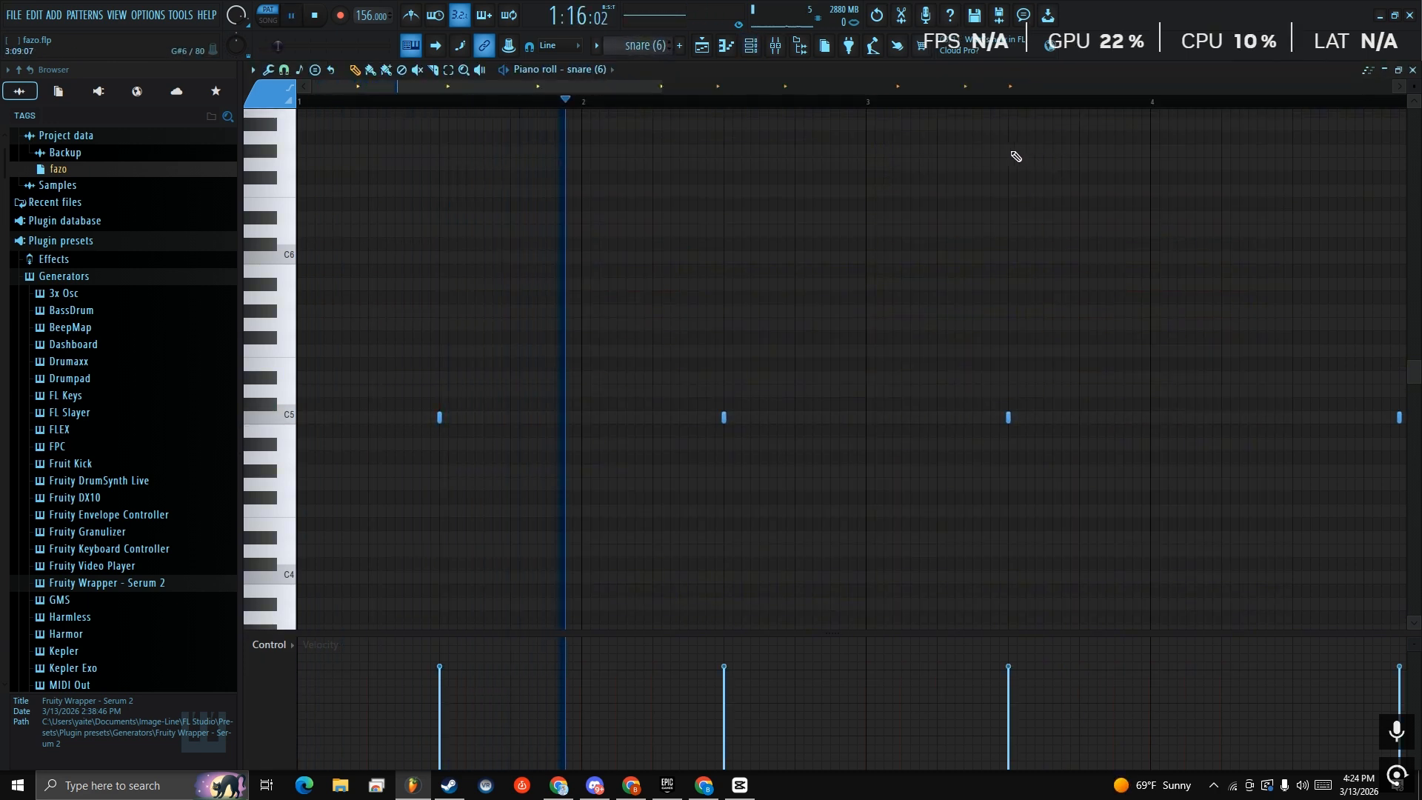
scroll(1030, 118, "down", 2)
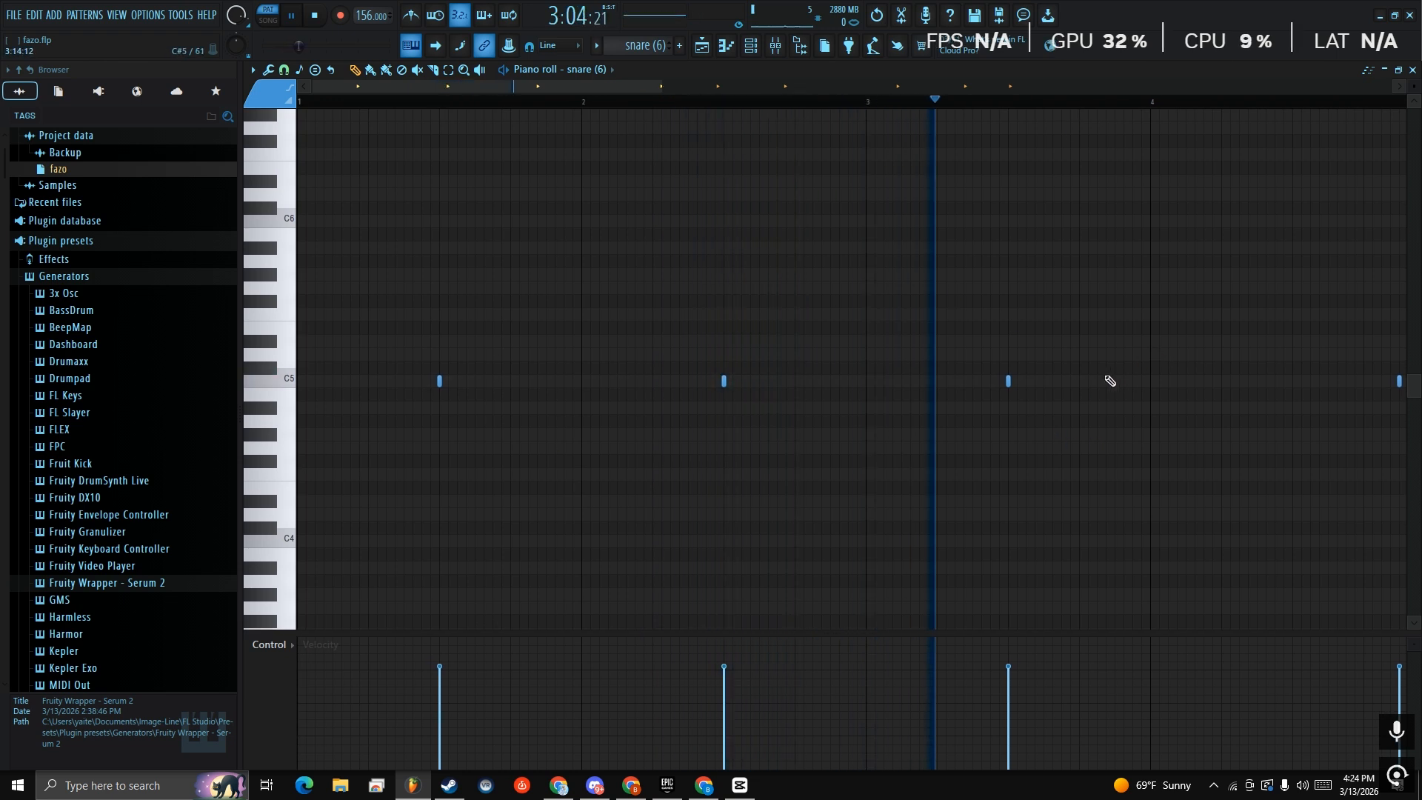
key("space")
Play the snare (2) pattern and the hat (9) pattern one after the other in the piano roll
left_click_drag(646, 46, 646, 19)
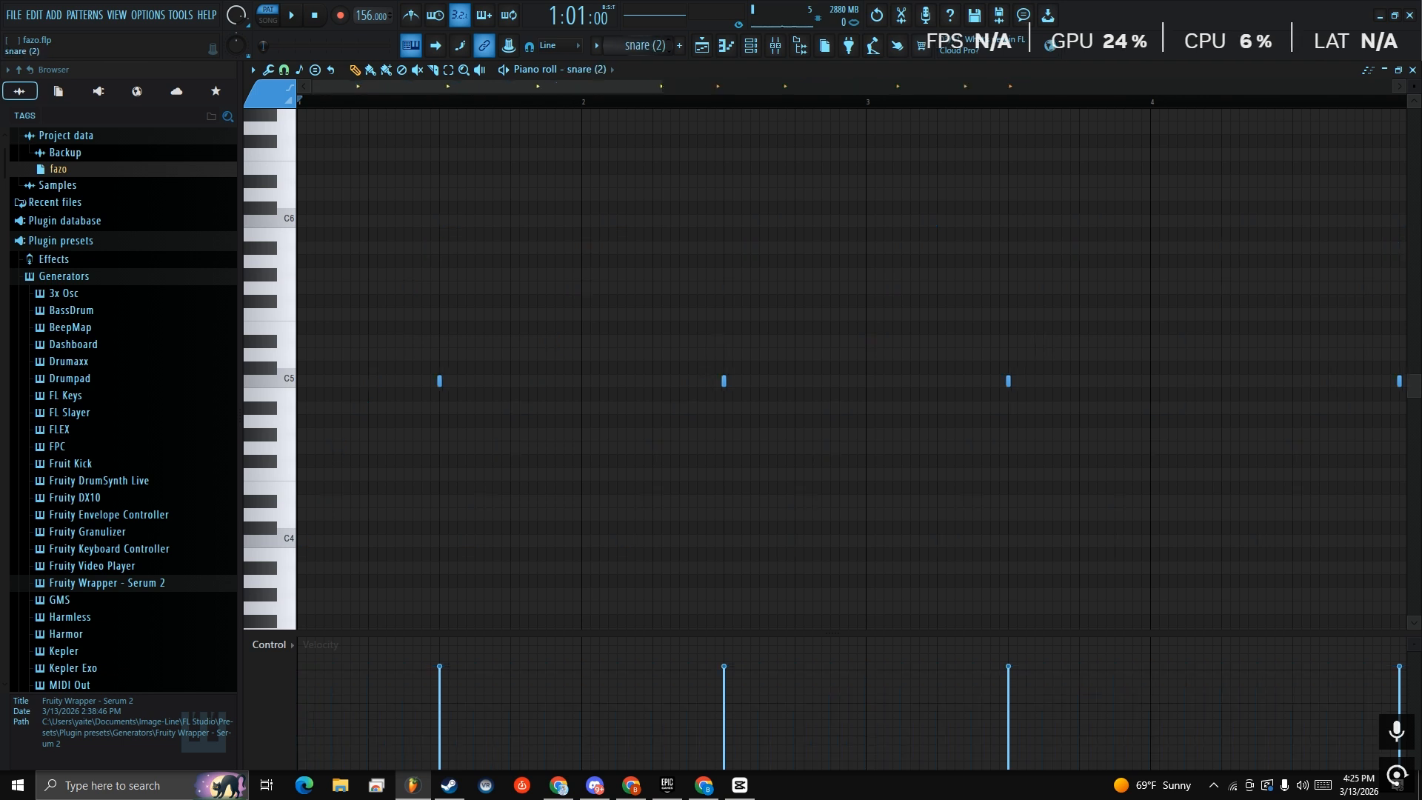
key("space")
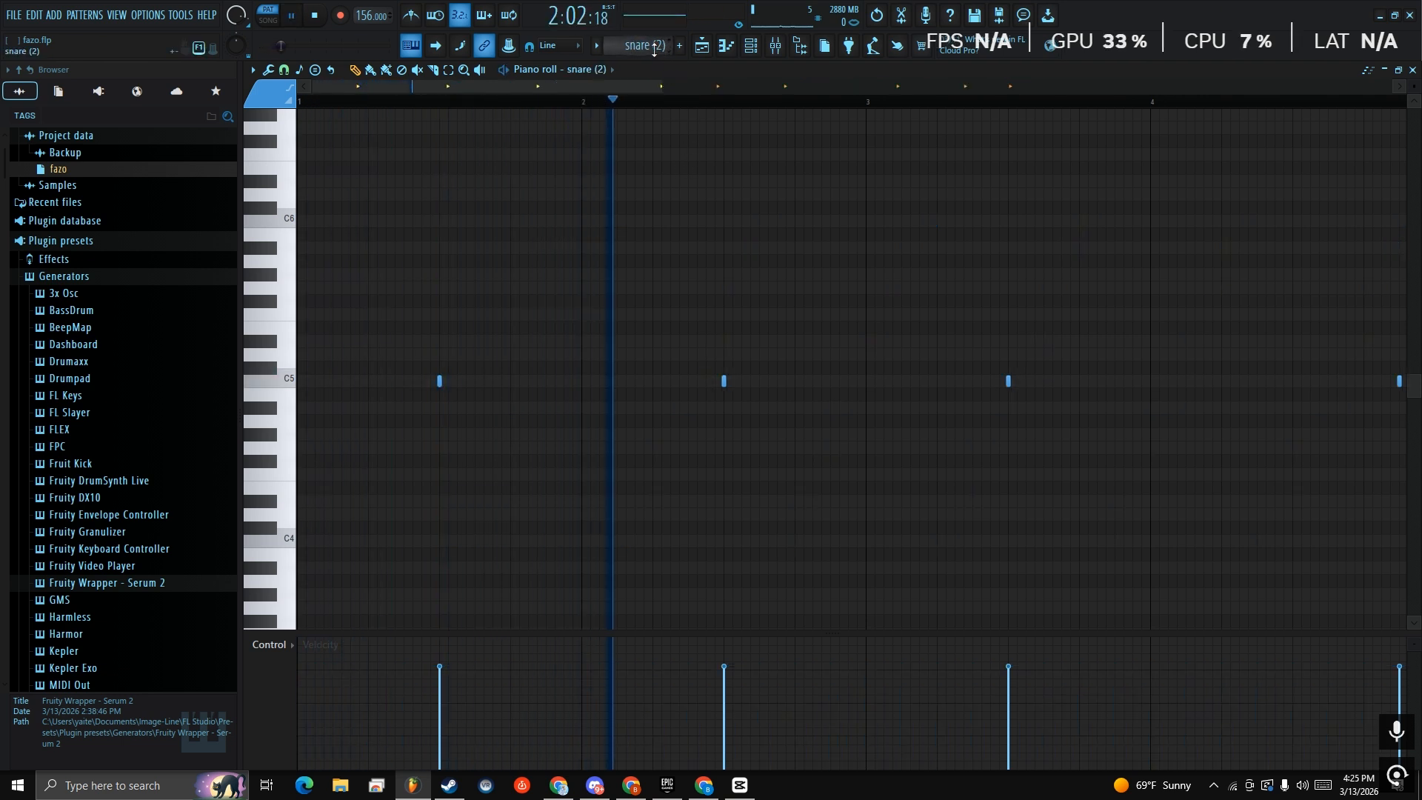
left_click_drag(647, 46, 647, 33)
key("space")
key("space")
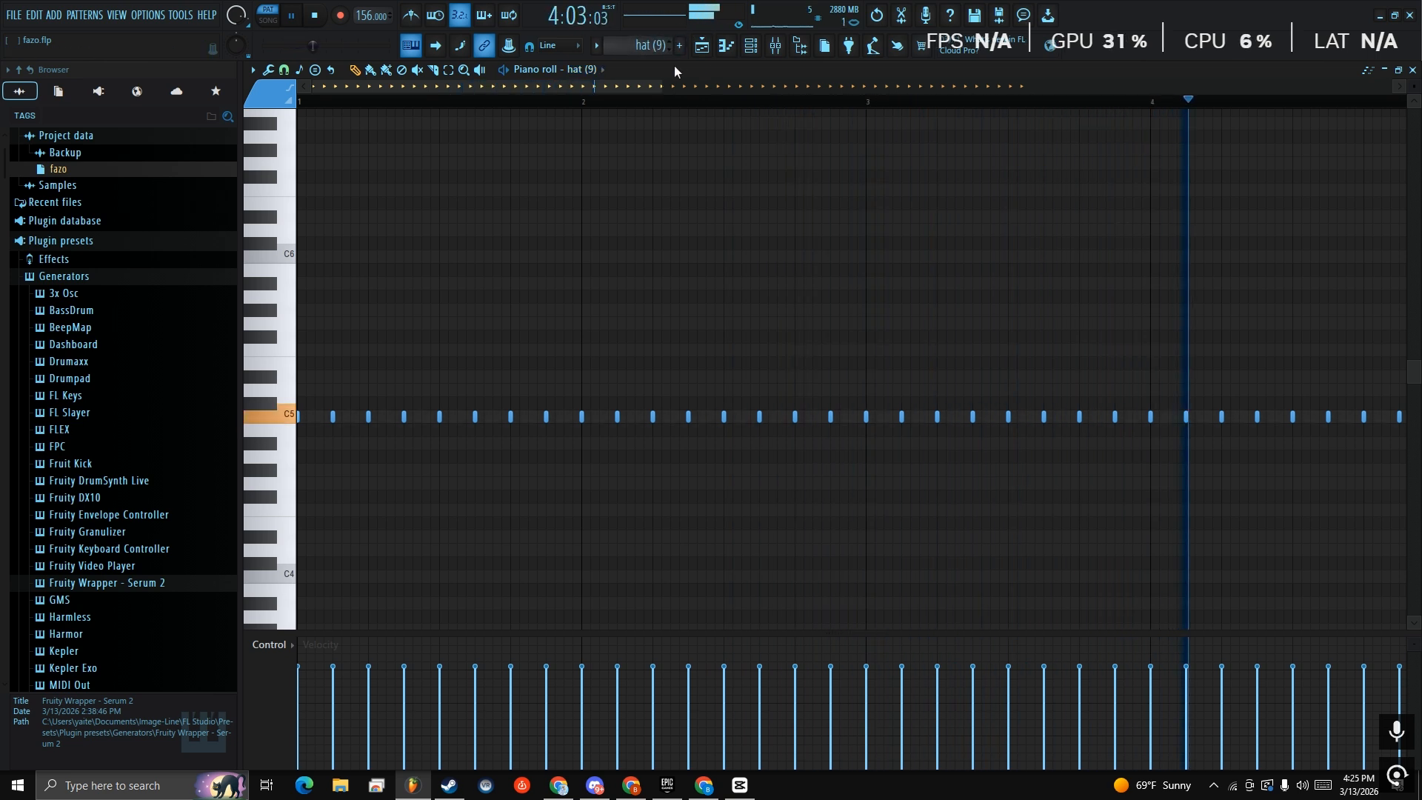
key("space")
Show the hat (1) pattern's notes in the piano roll and open the channel's Serum 2 instrument
left_click_drag(656, 46, 676, 148)
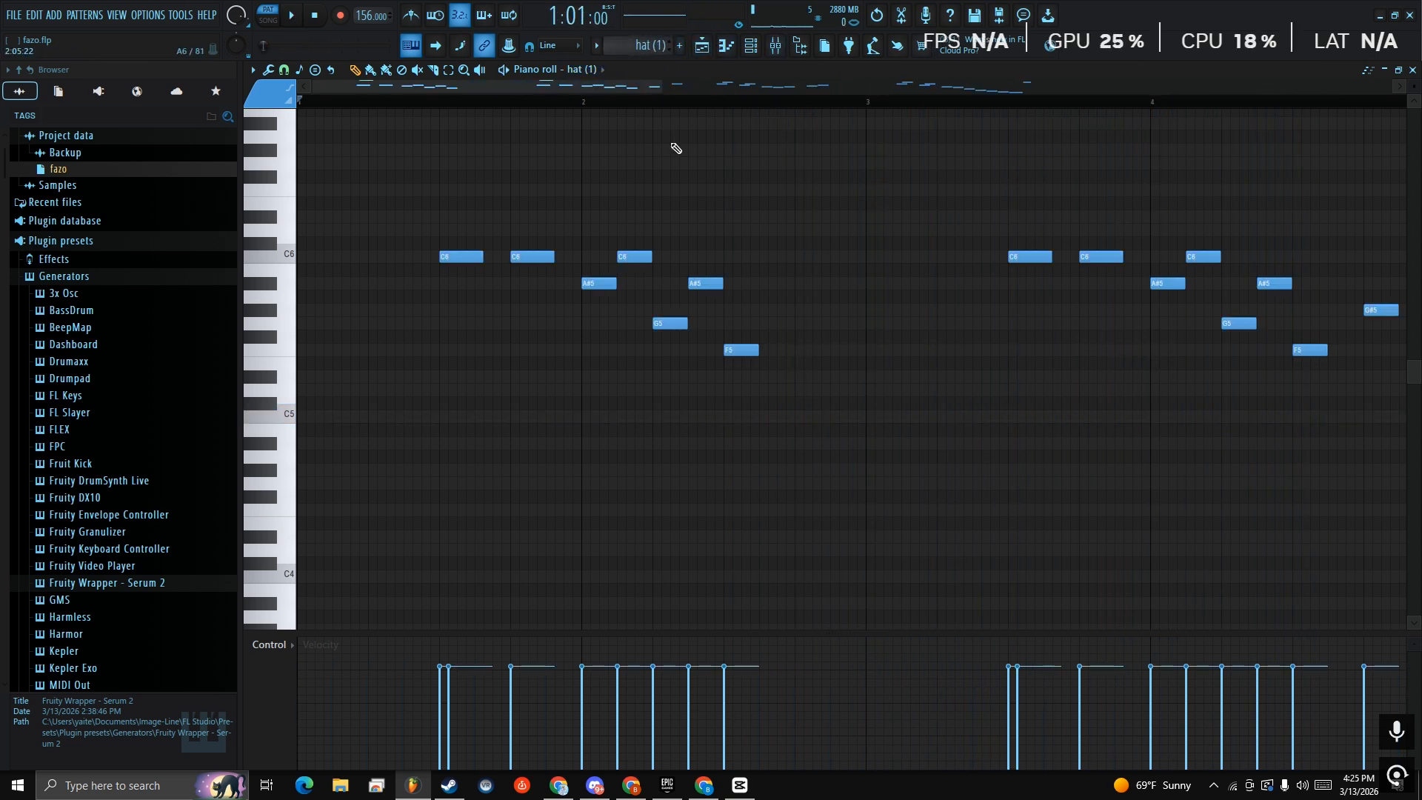
scroll(674, 141, "up", 8)
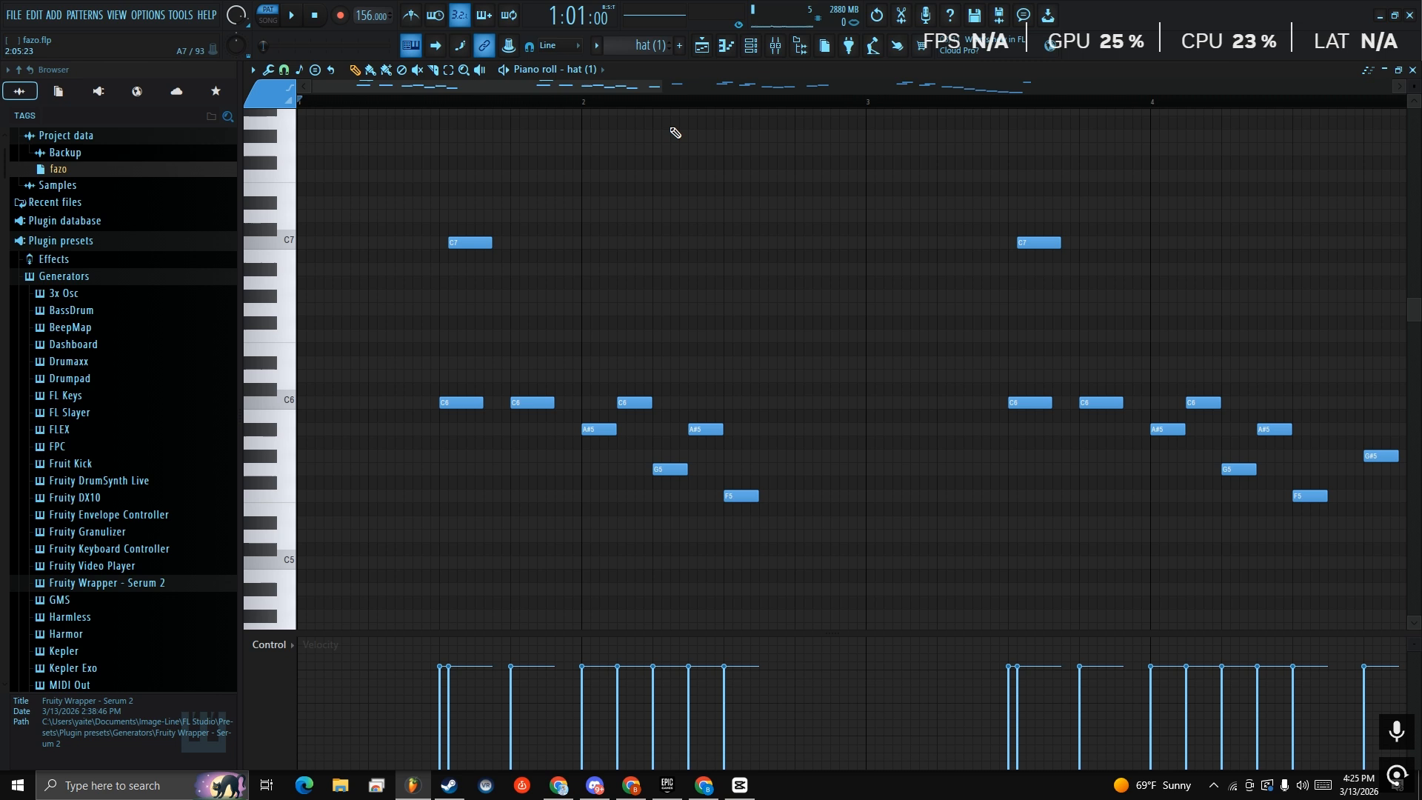
left_click(750, 46)
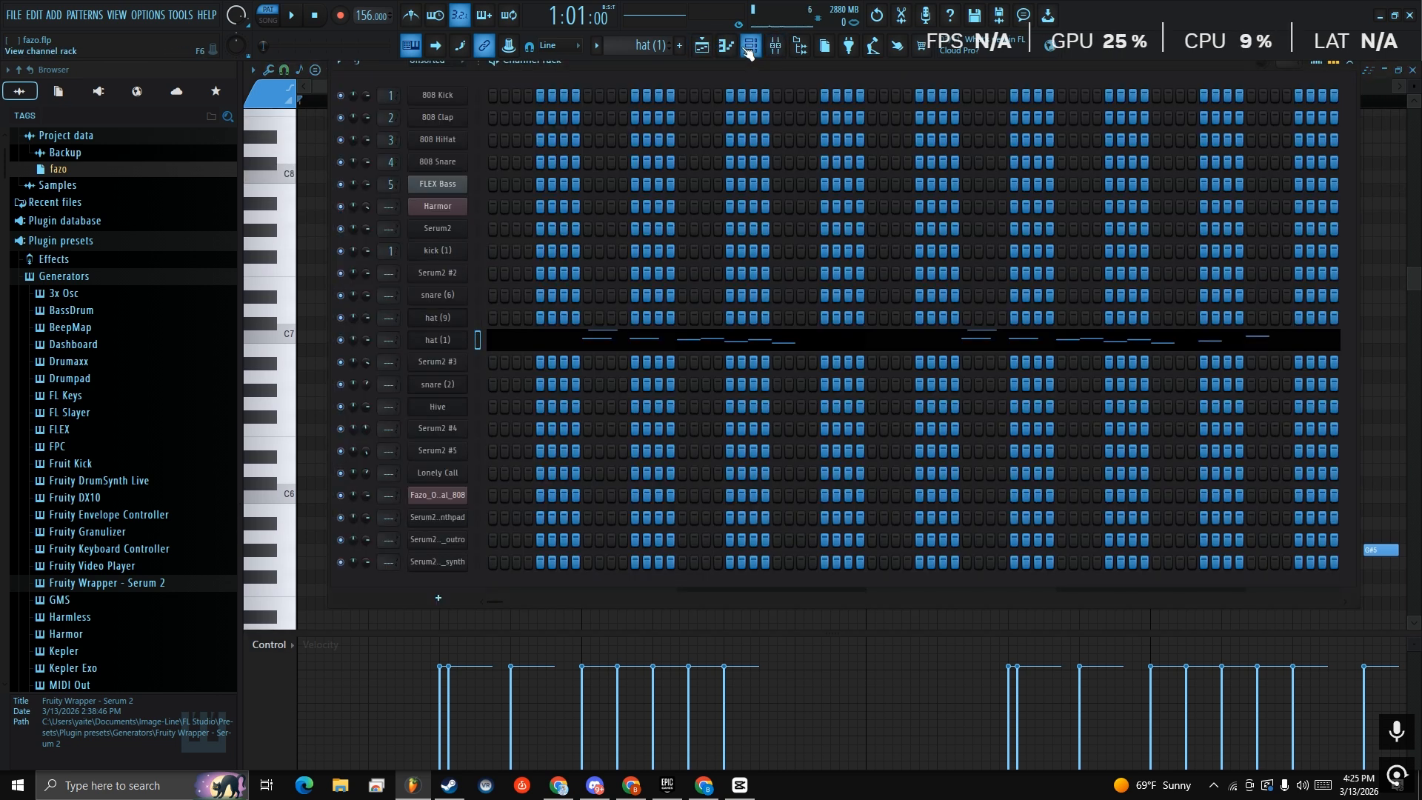
left_click(447, 343)
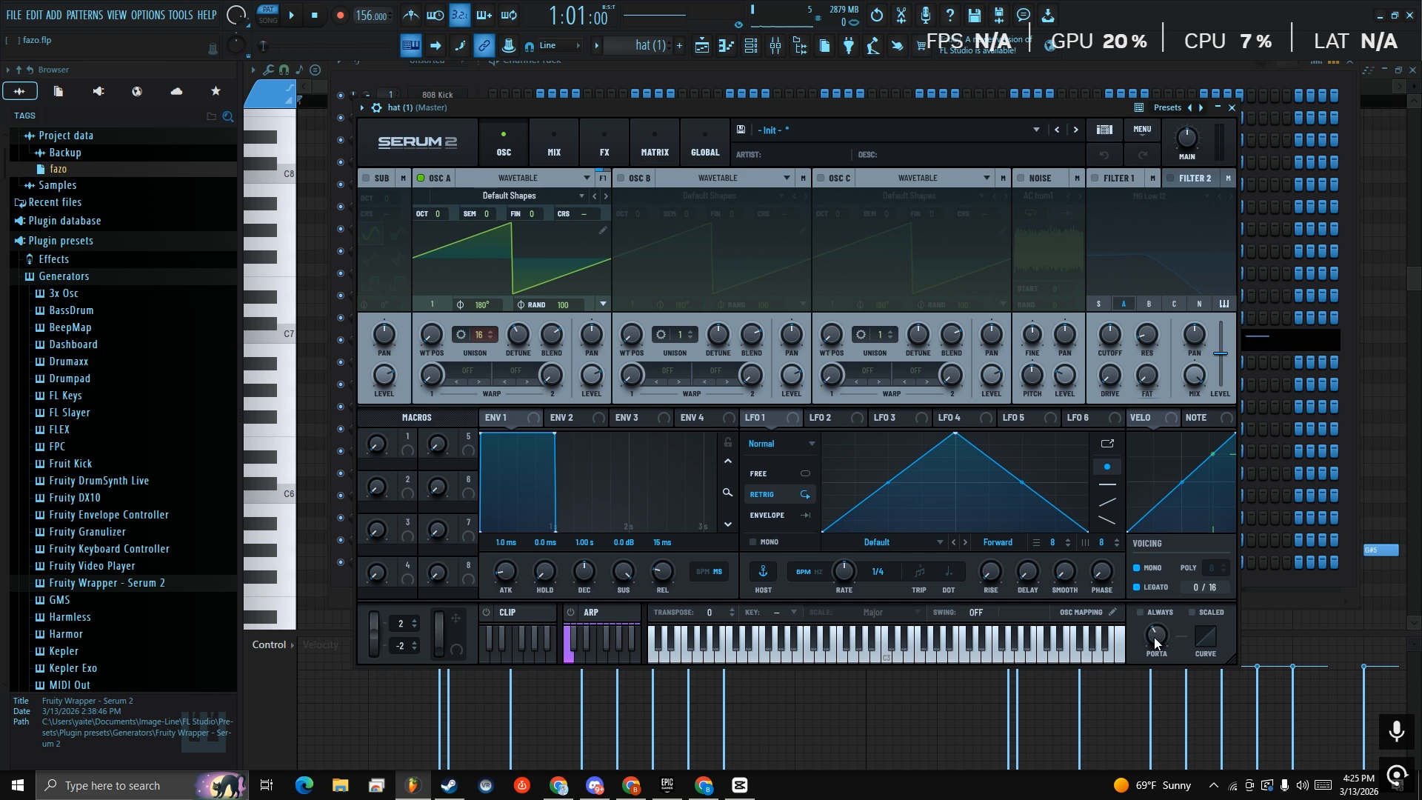
Lower the hat (1) Serum 2 portamento, audition a few notes, turn it back up and close the instrument
left_click_drag(1155, 634, 1168, 784)
key("r")
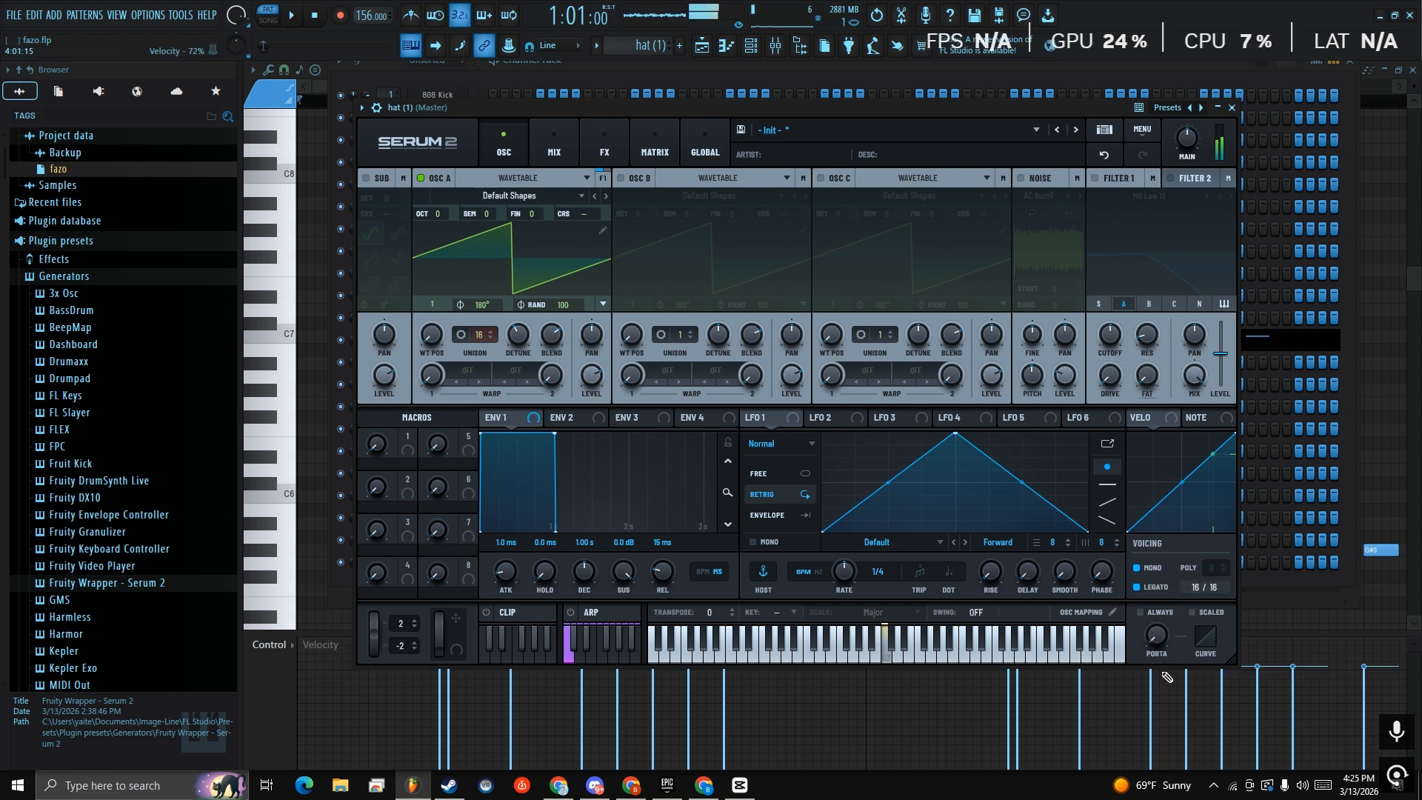
key("r")
left_click_drag(1154, 646, 1153, 589)
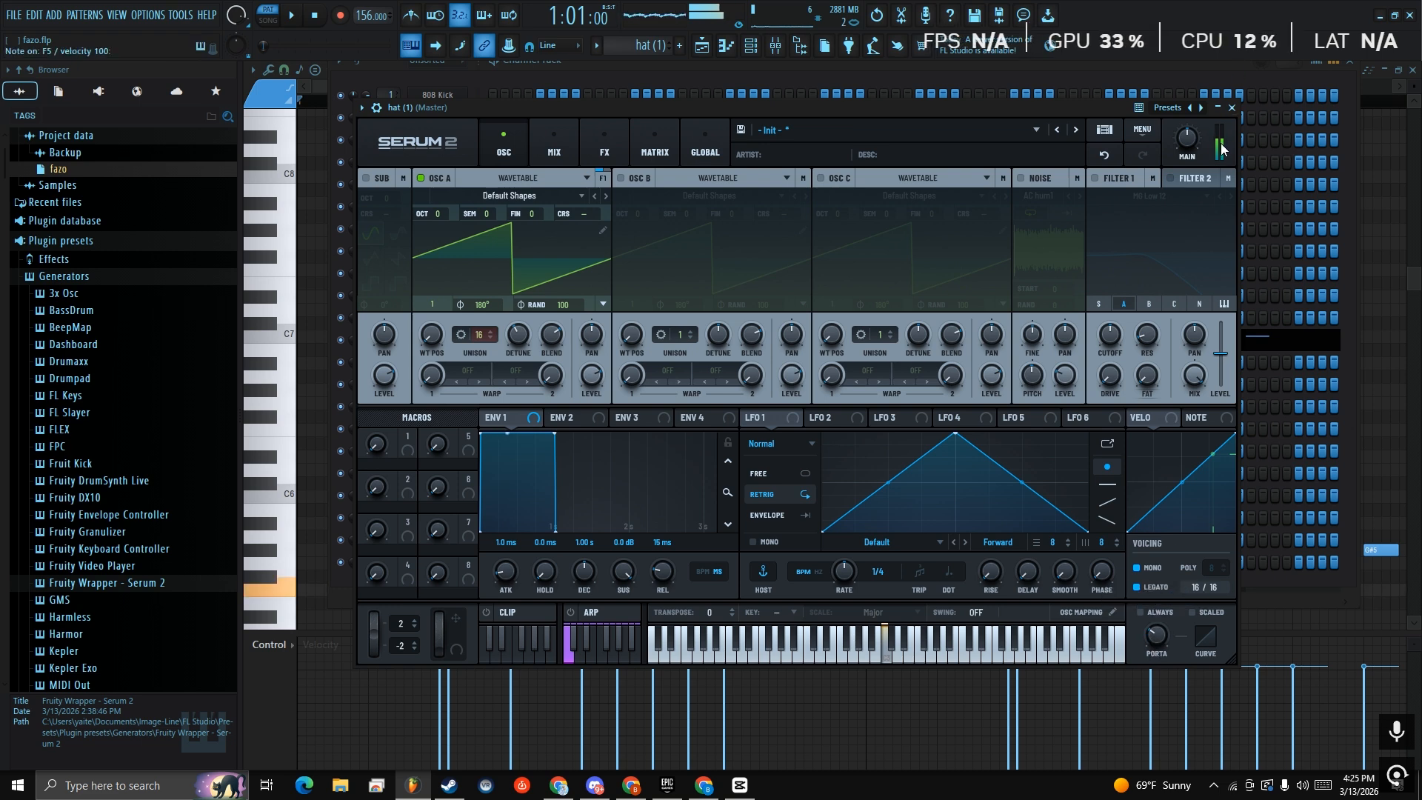
left_click(1231, 108)
Play the hat (1) pattern, set its Serum 2 Porta Time to 117 ms, and close the instrument
key("space")
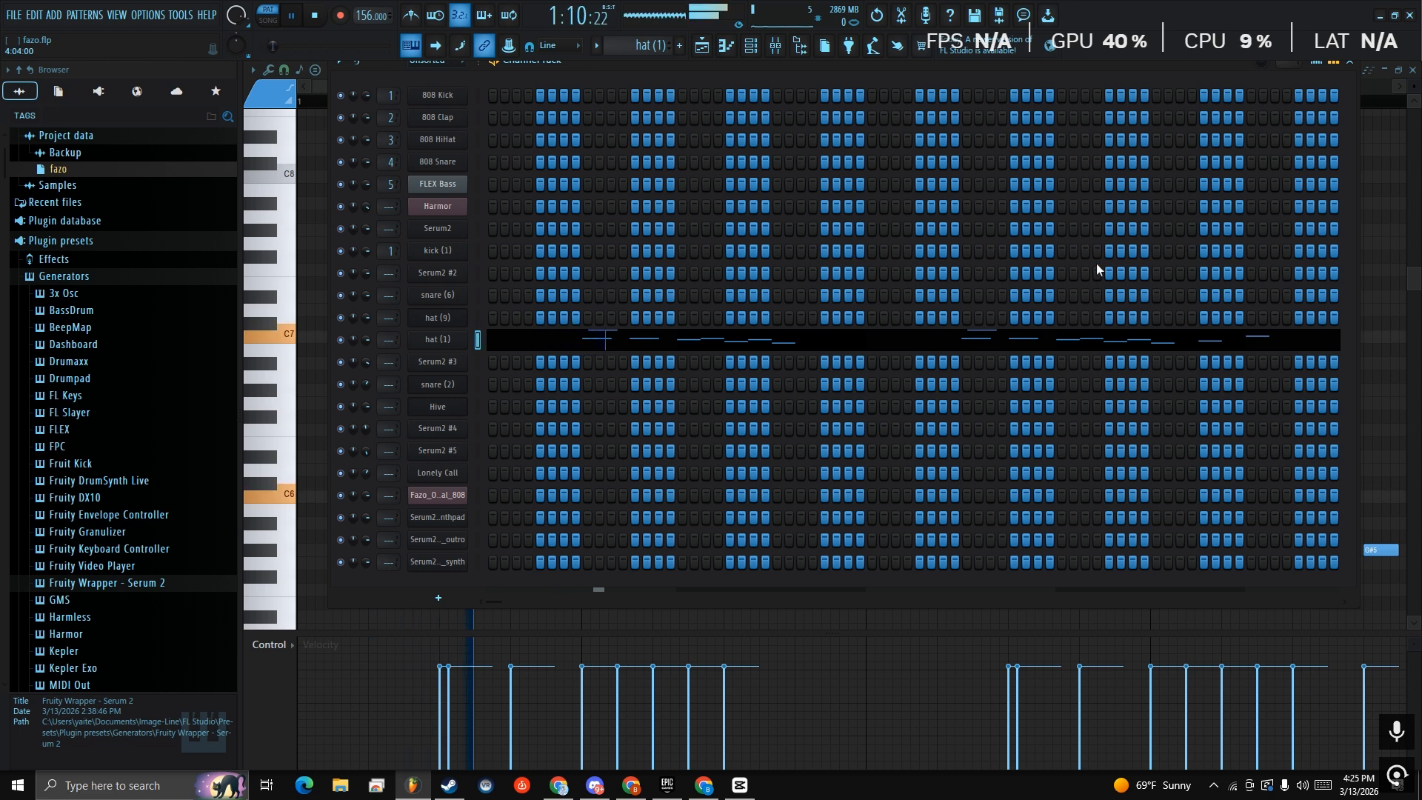
left_click(451, 337)
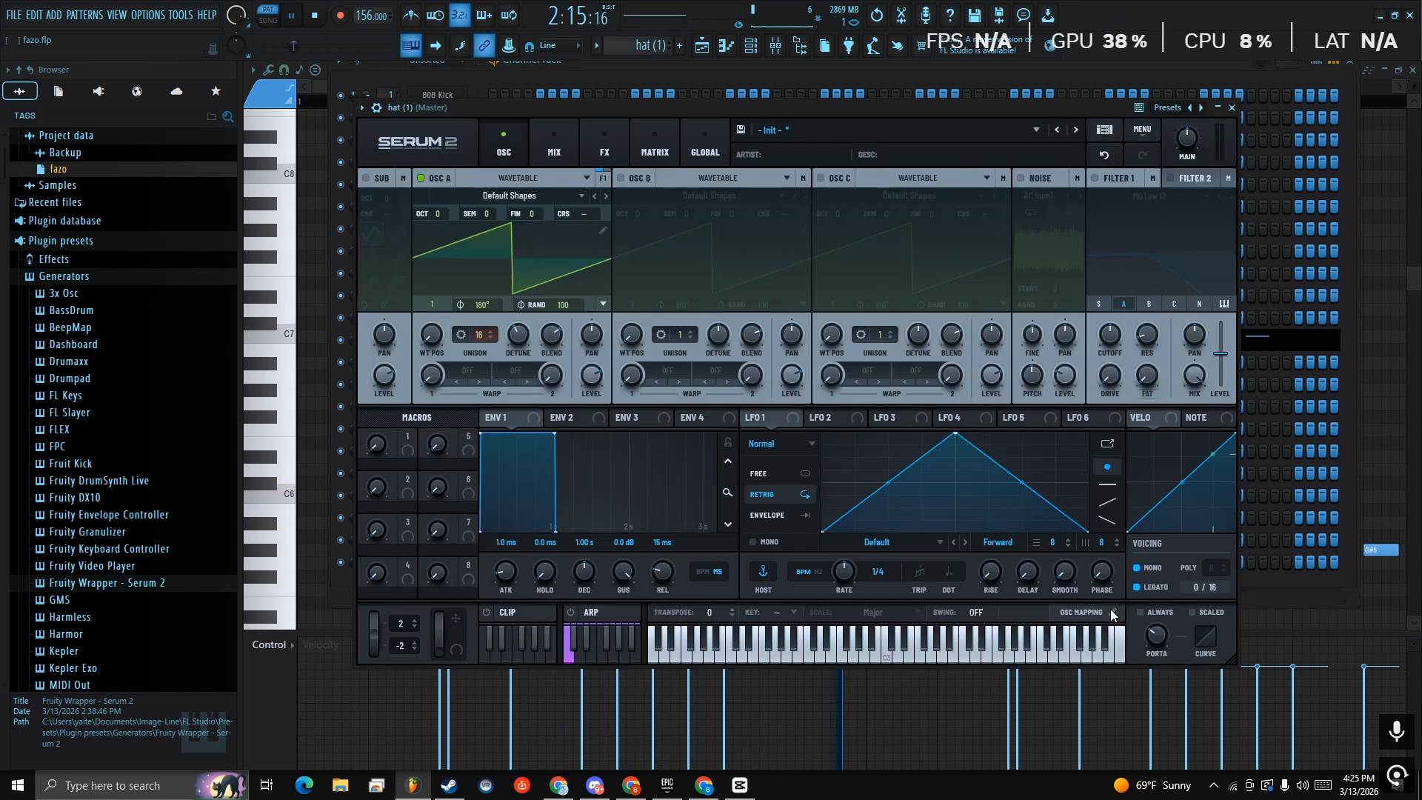
mouse_move(1158, 619)
left_click_drag(1159, 619, 1159, 610)
key("space")
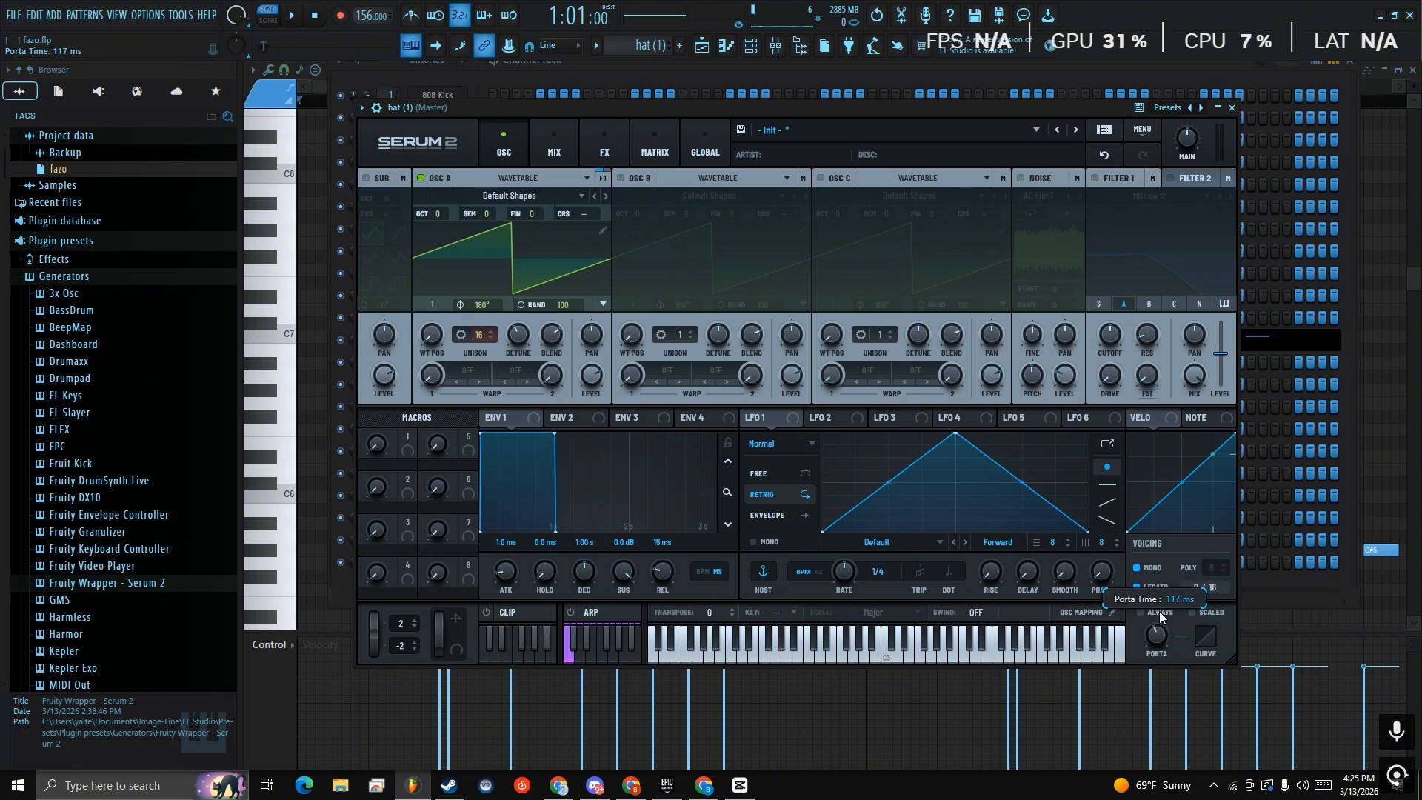
left_click(1232, 107)
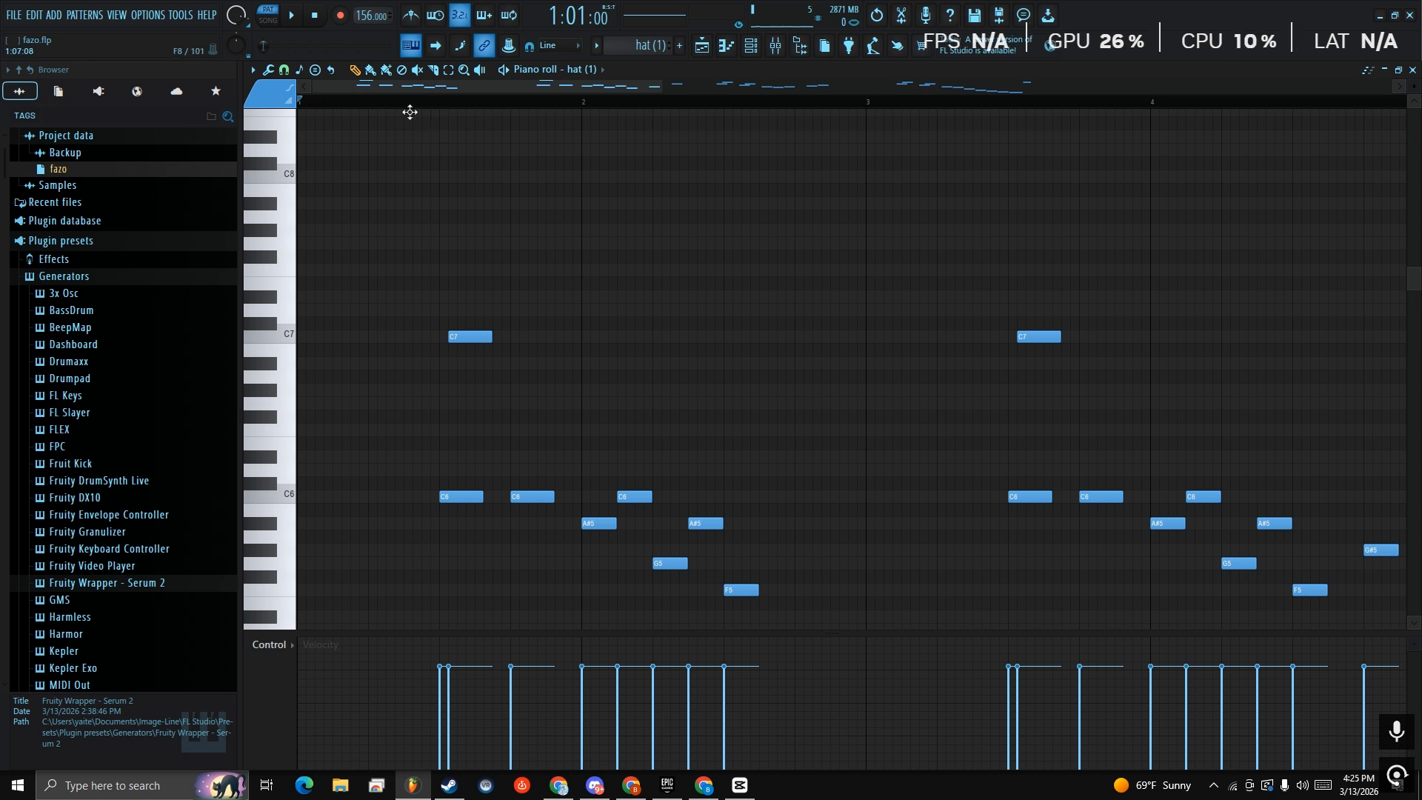
Play the hat (1) pattern in the piano roll and follow its notes through to bar 9
scroll(412, 112, "up", 1)
key("space")
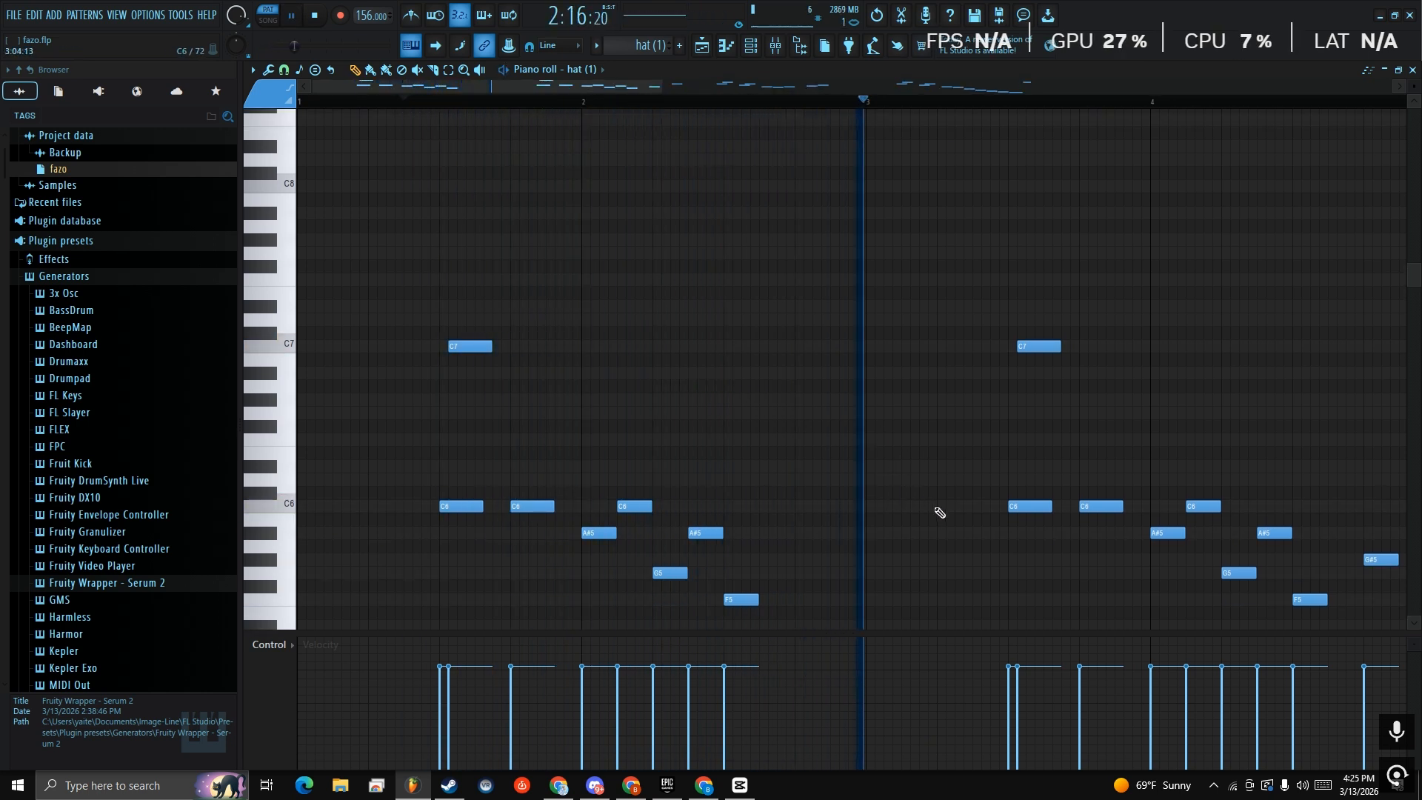
left_click_drag(1199, 289, 1041, 304)
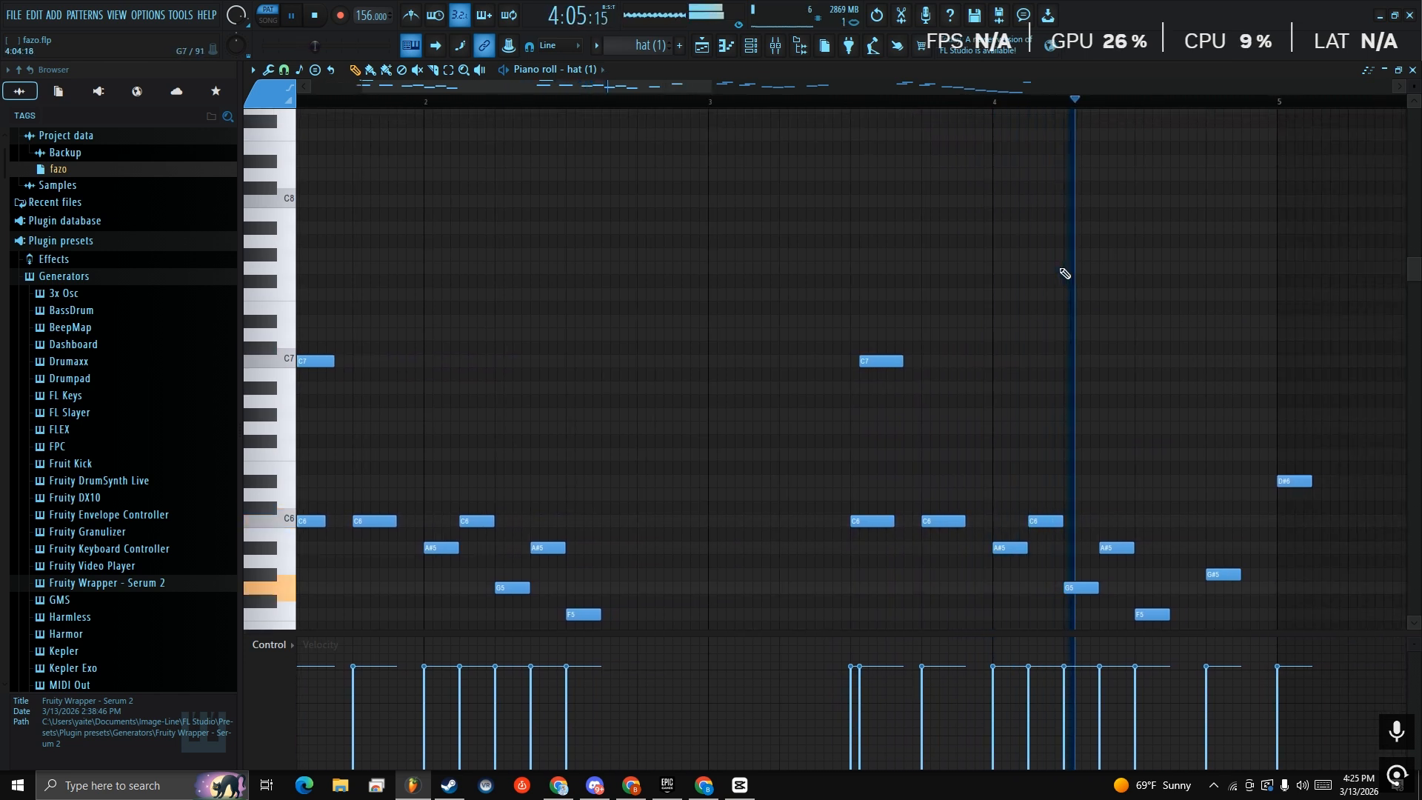
left_click_drag(1143, 195, 517, 157)
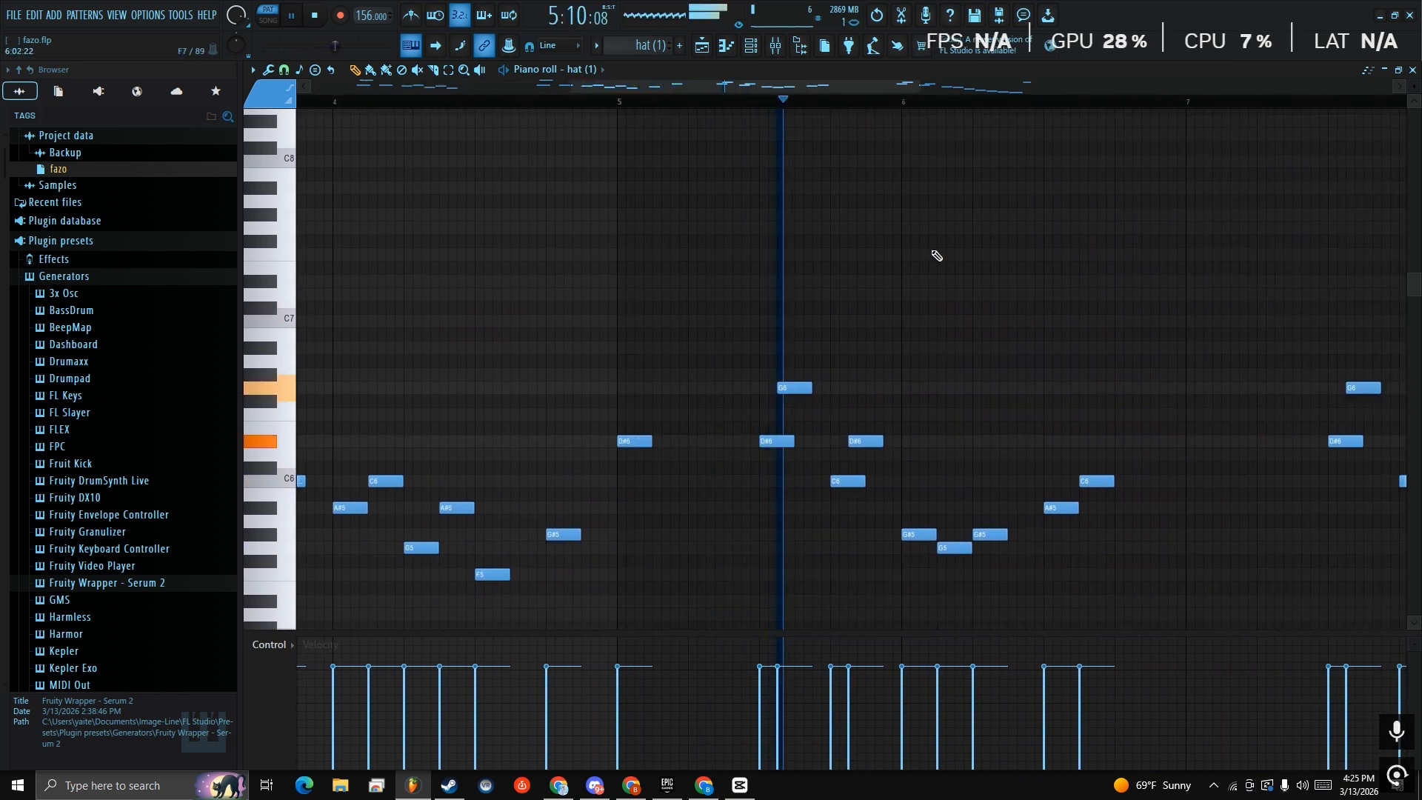
left_click_drag(1057, 274, 796, 260)
left_click_drag(967, 240, 778, 214)
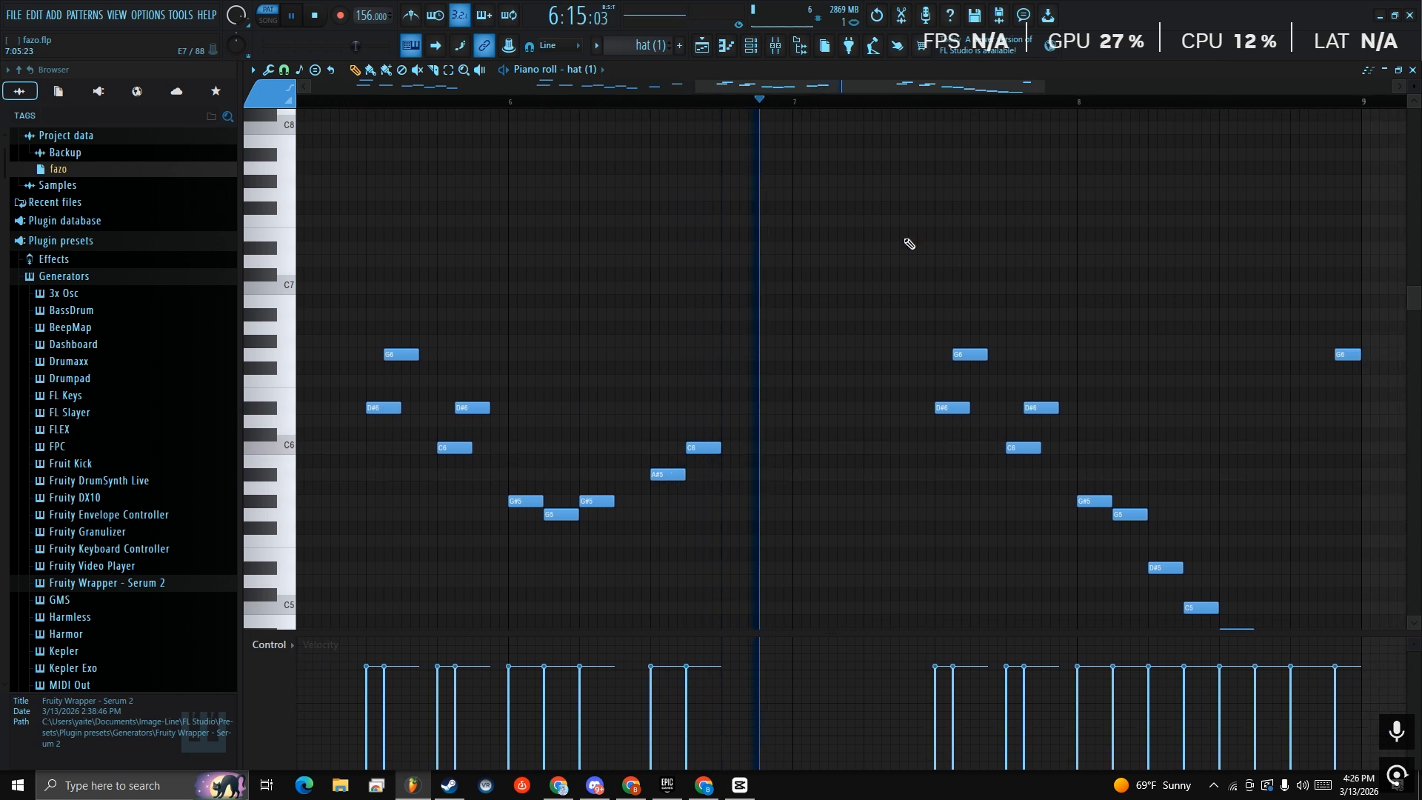
left_click_drag(1166, 177, 944, 184)
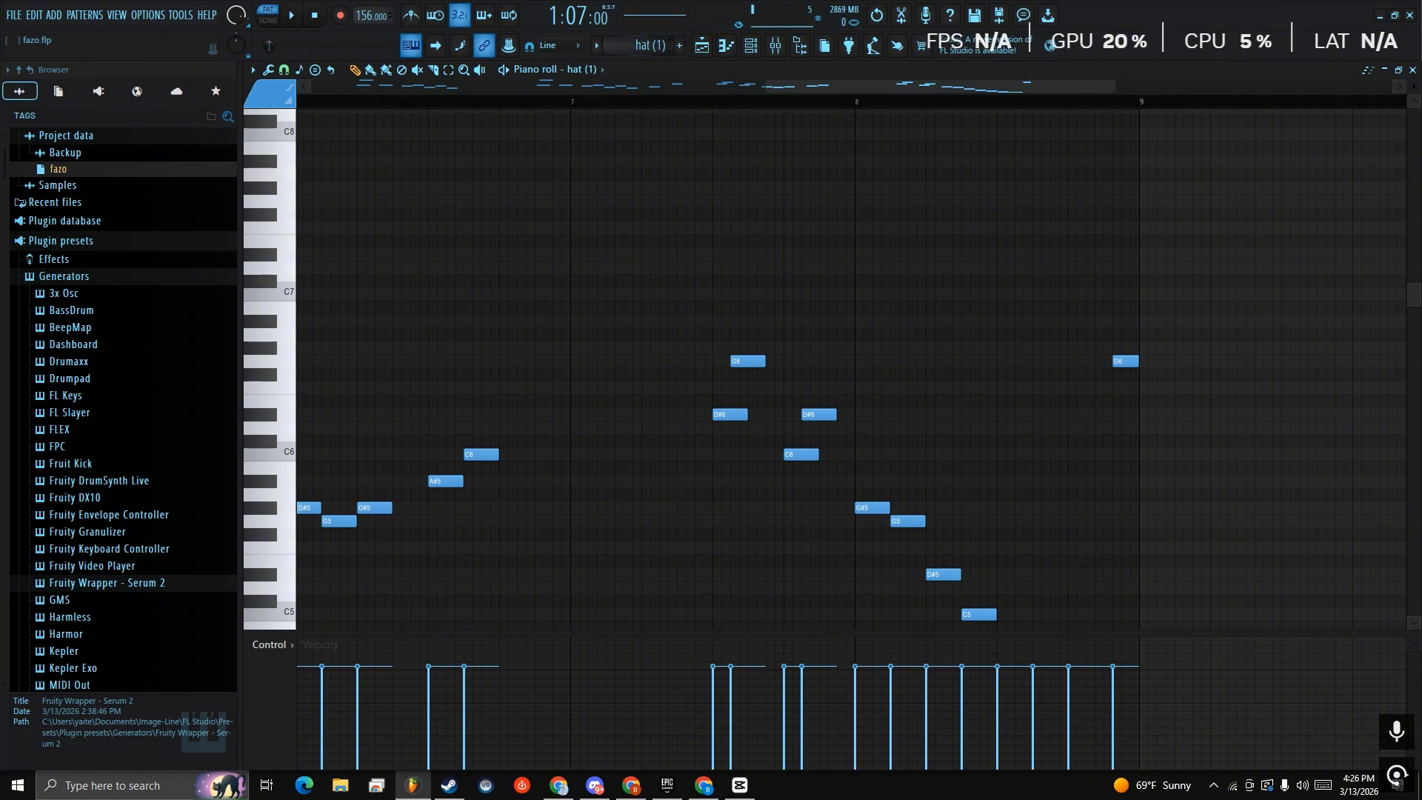
Switch to the Serum2 #3 pattern and examine its rising arpeggio notes from C4 to C6
key("KP_Add")
left_click_drag(544, 205, 1288, 15)
left_click_drag(1003, 130, 1211, 173)
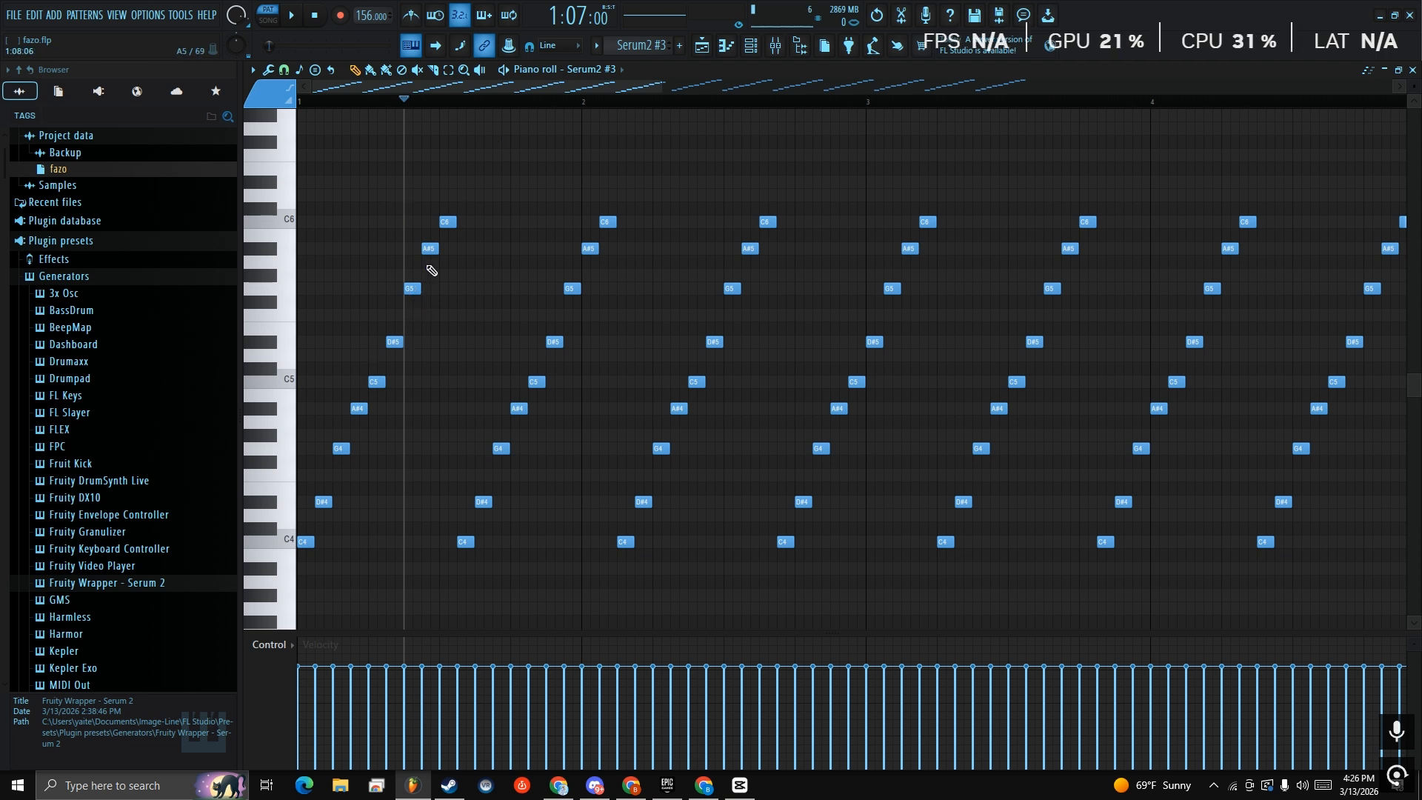
left_click_drag(333, 176, 479, 311)
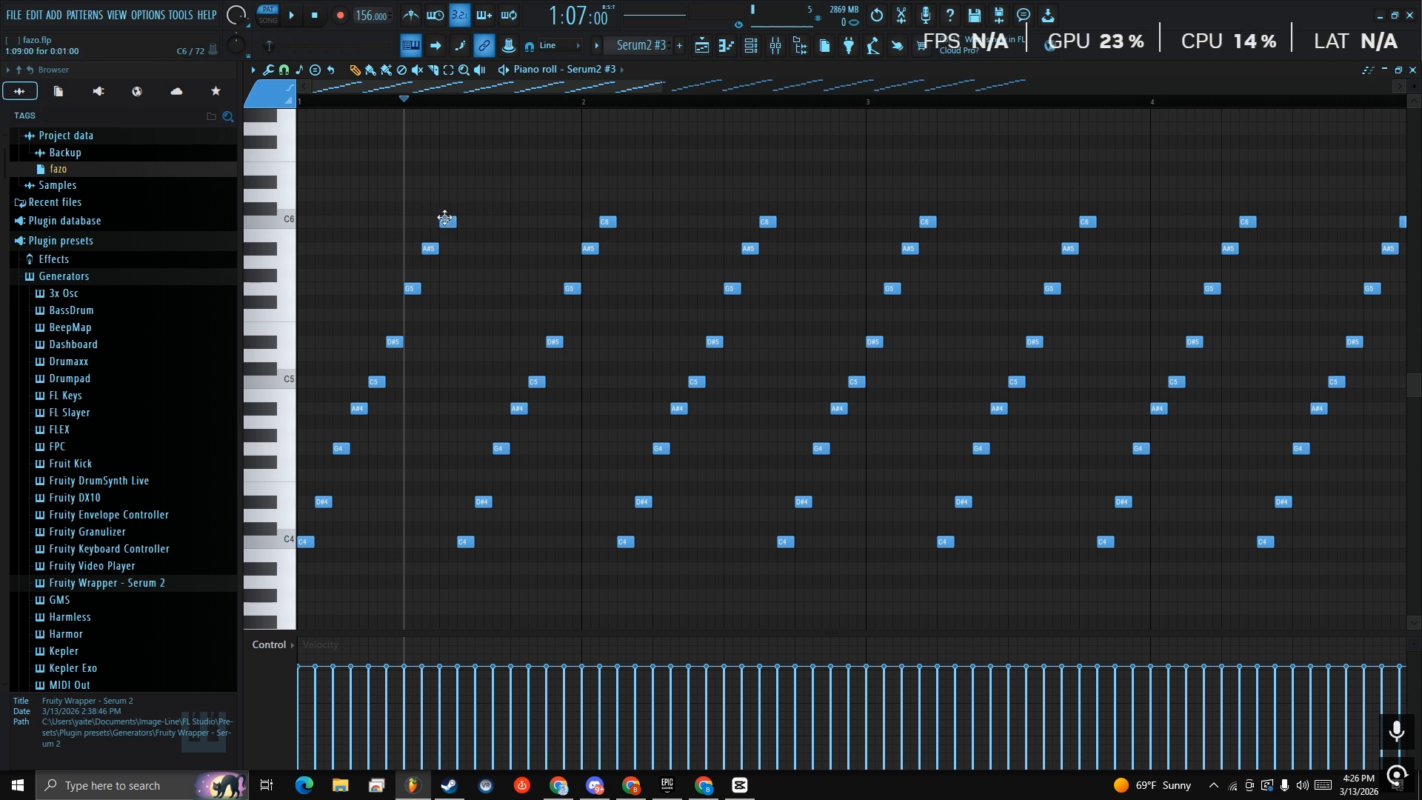
Play the opening of the Serum2 #3 arpeggio twice and look over its notes in the first bars
key("space")
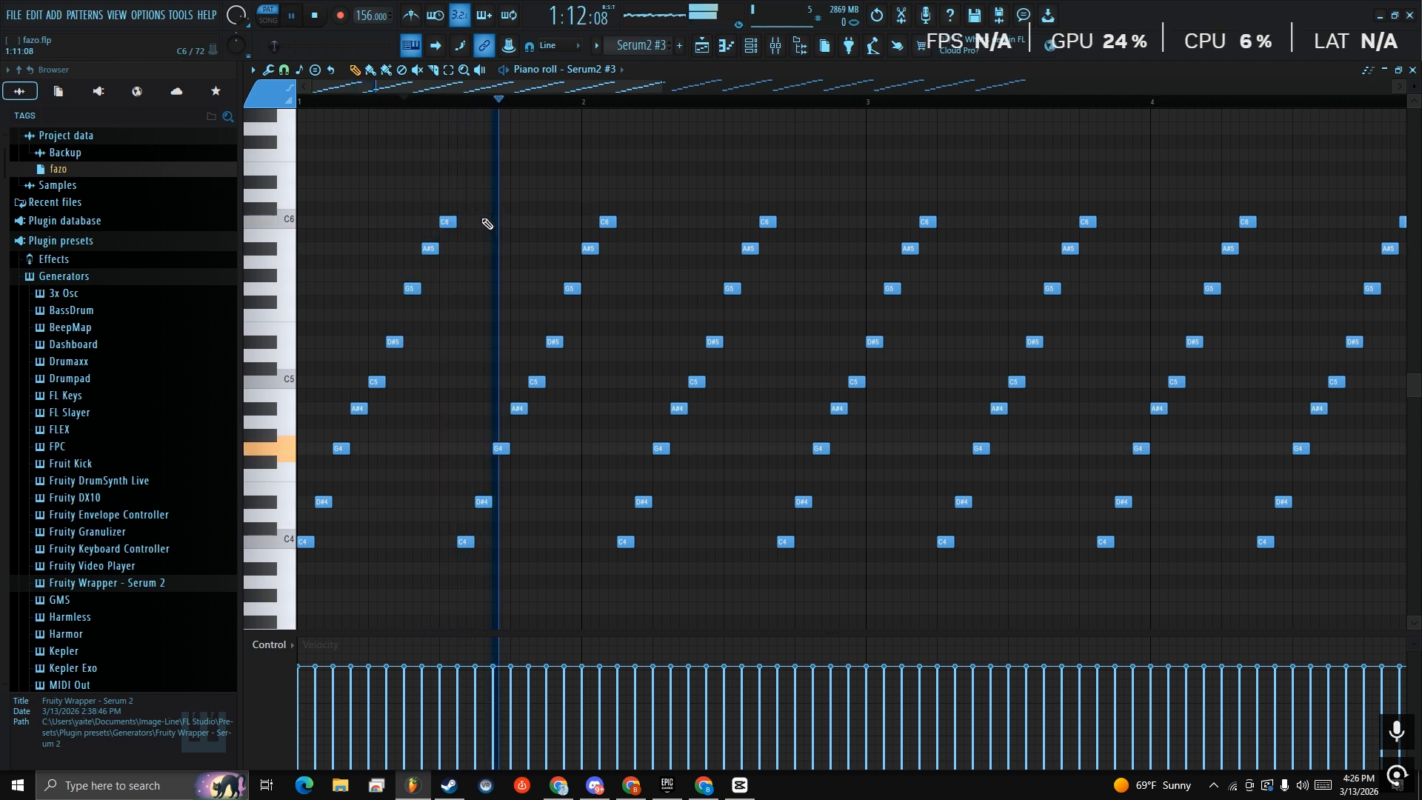
key("space")
key("space")
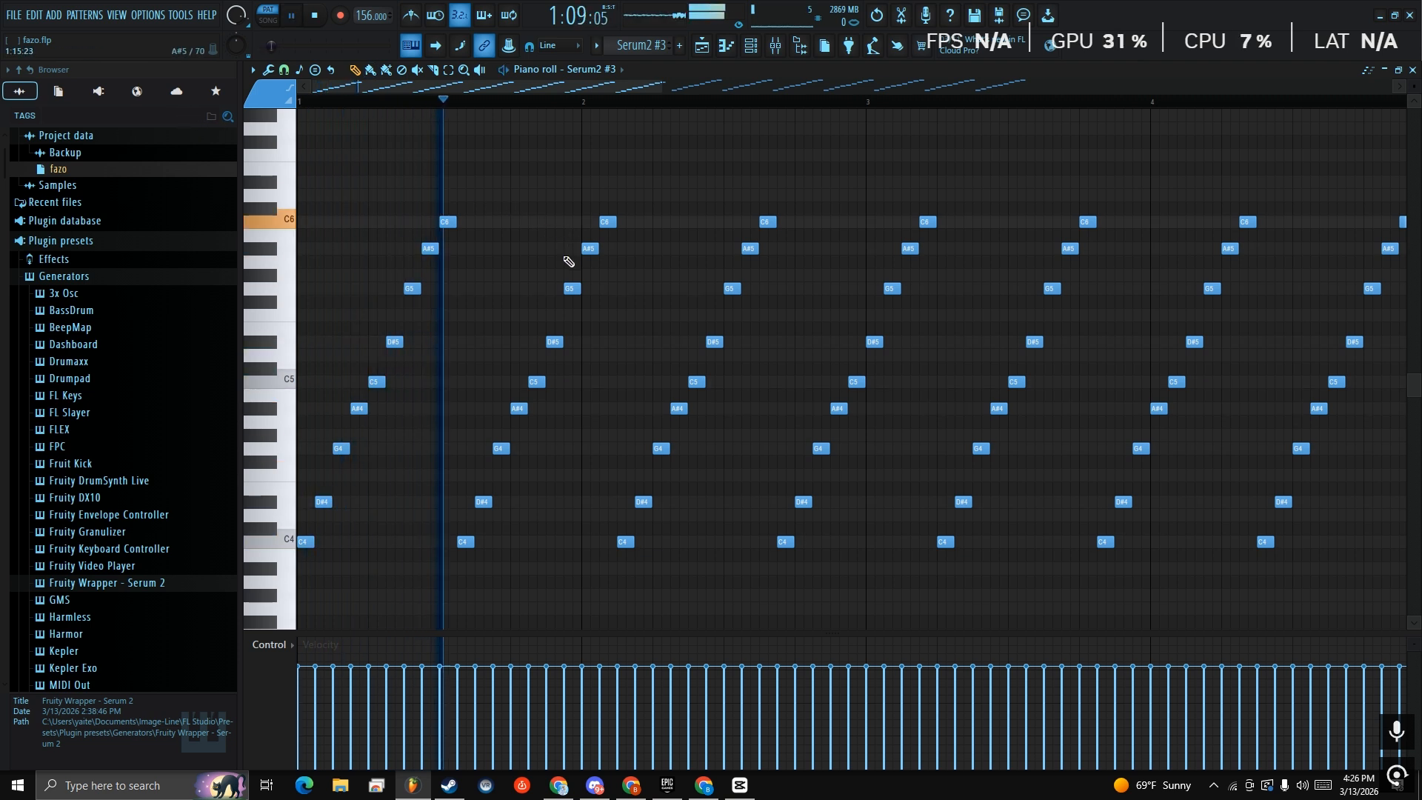
key("space")
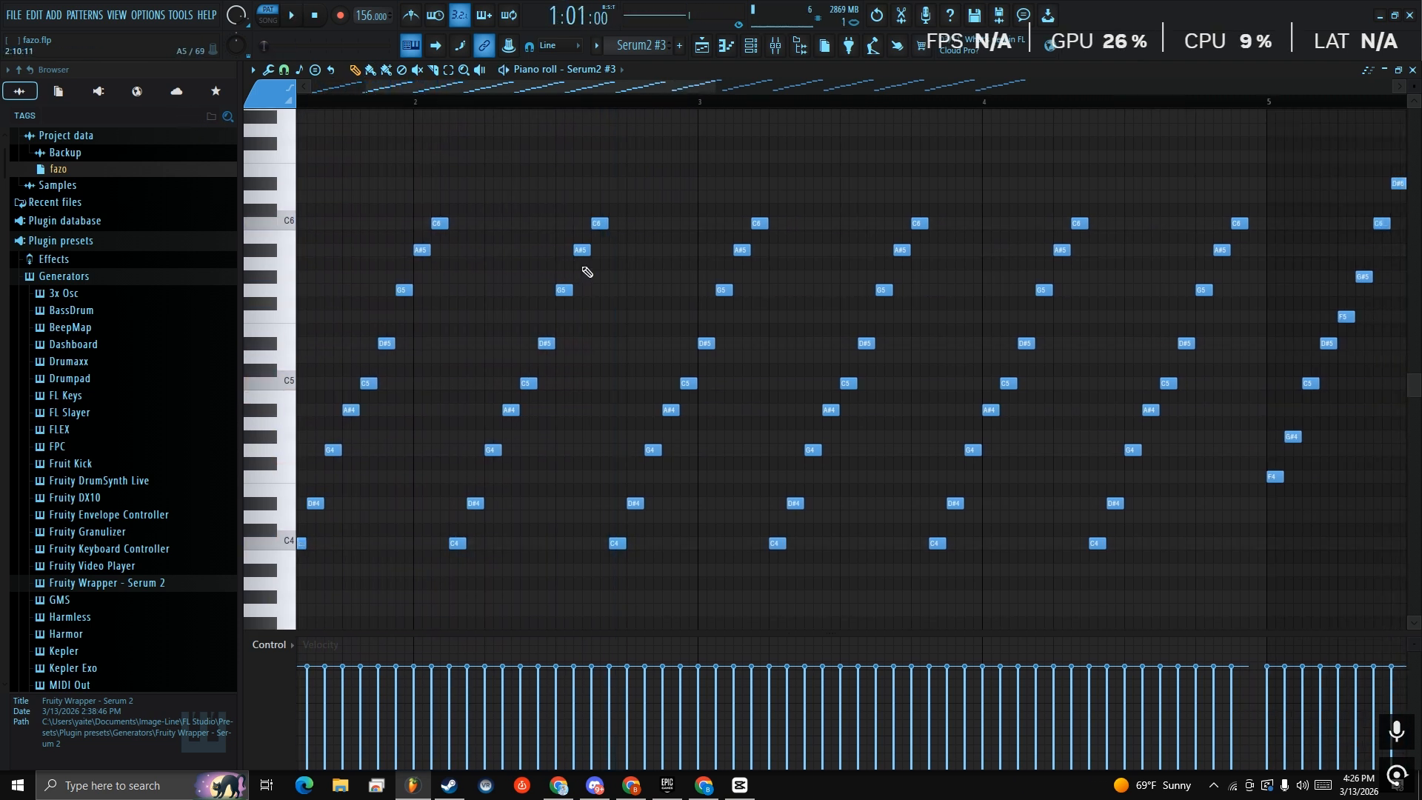
scroll(712, 247, "down", 1)
scroll(711, 246, "up", 1)
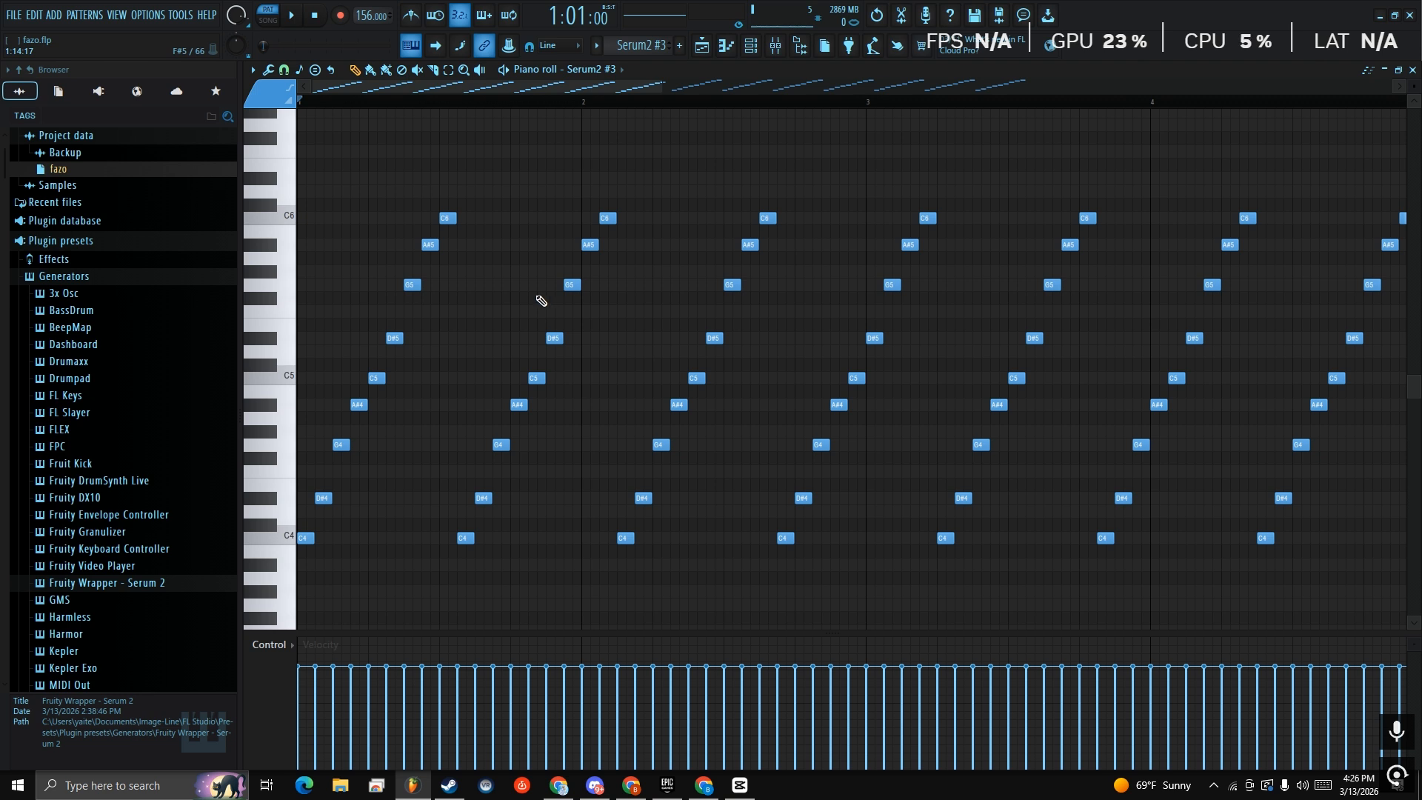
Play the Serum2 #3 arpeggio from the start into bar 8, stop, and review its notes around bar 5
key("space")
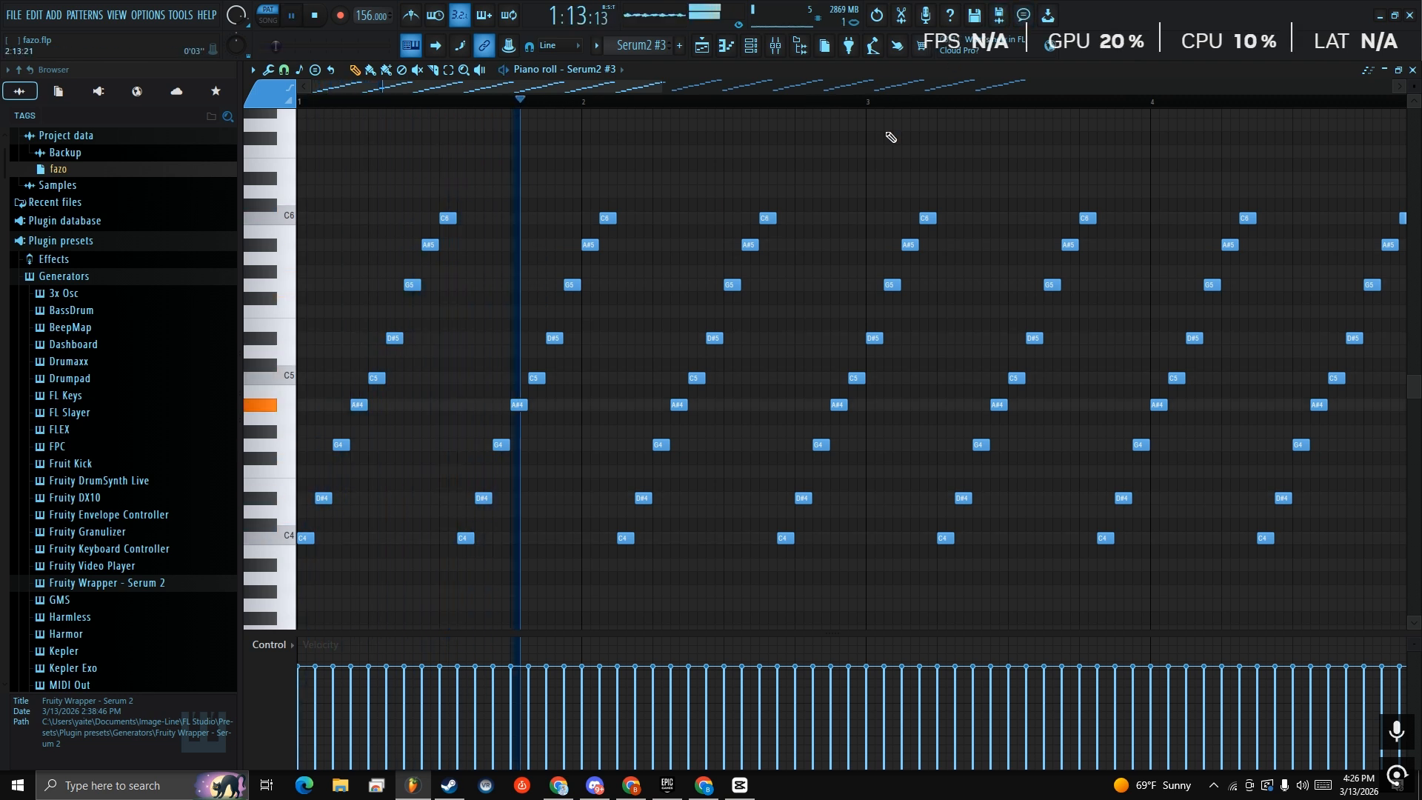
left_click_drag(1239, 233, 769, 282)
left_click_drag(1254, 340, 784, 356)
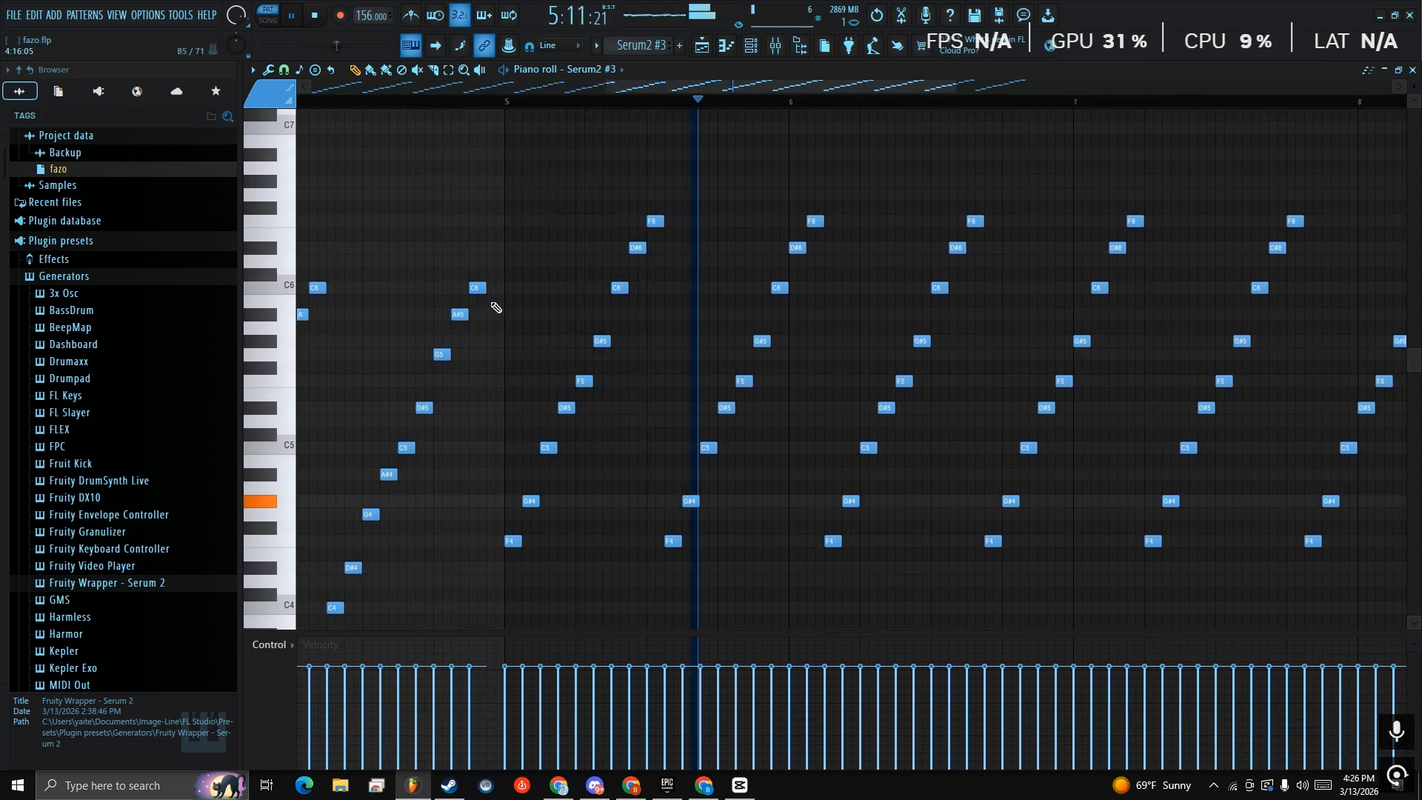
left_click_drag(1218, 326, 683, 332)
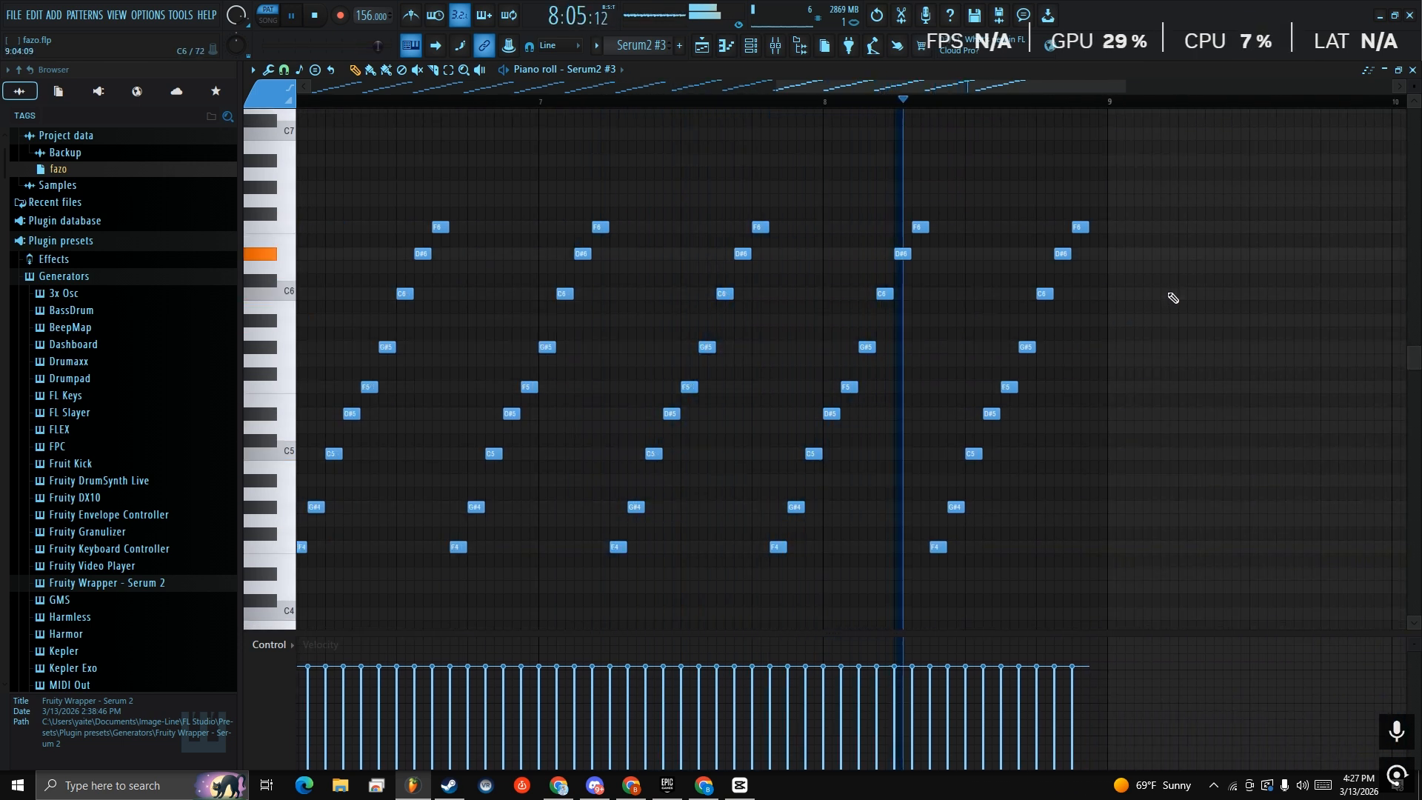
key("space")
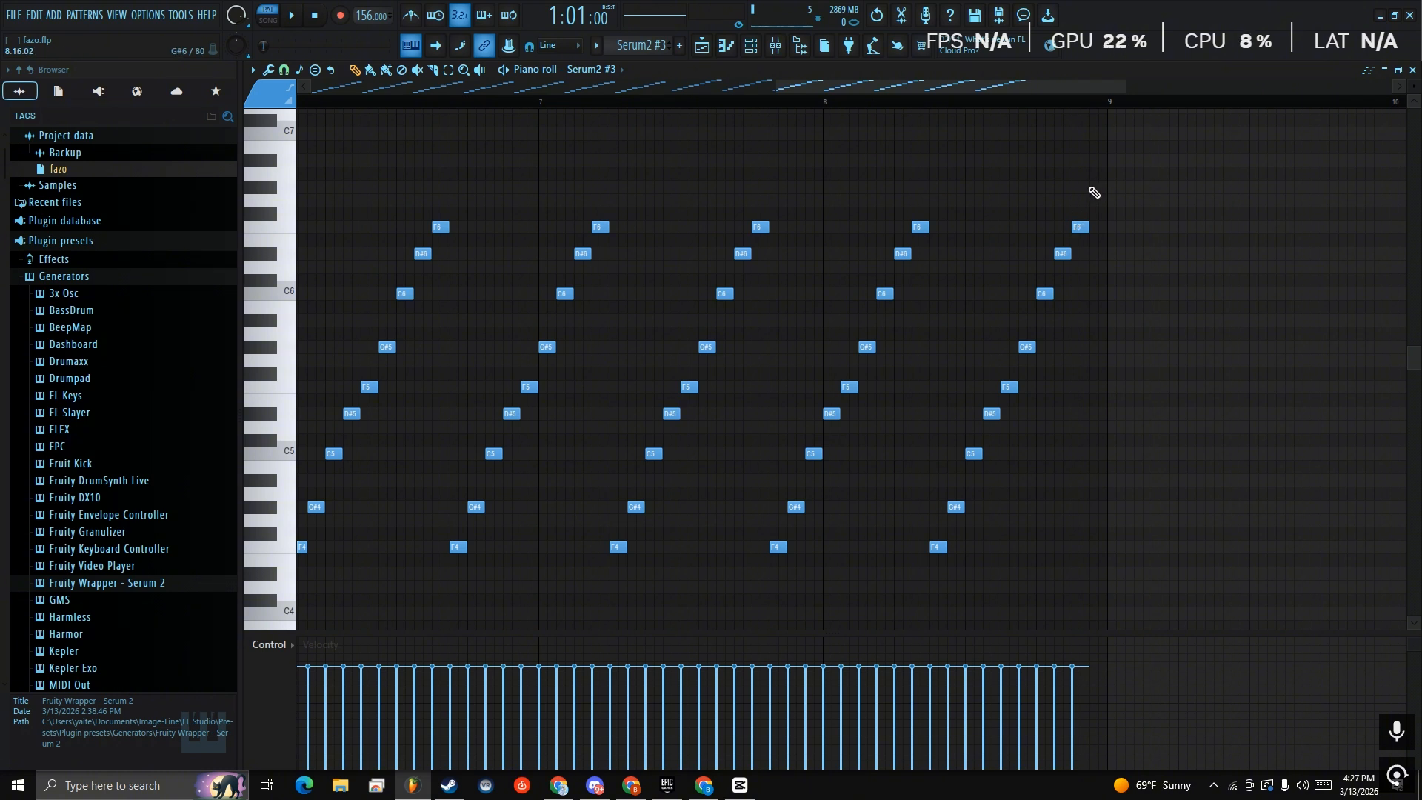
mouse_move(836, 212)
left_mouse_down()
mouse_move(1123, 198)
mouse_move(854, 233)
left_mouse_up()
left_click_drag(379, 265, 1400, 226)
left_click_drag(1069, 229, 1044, 154)
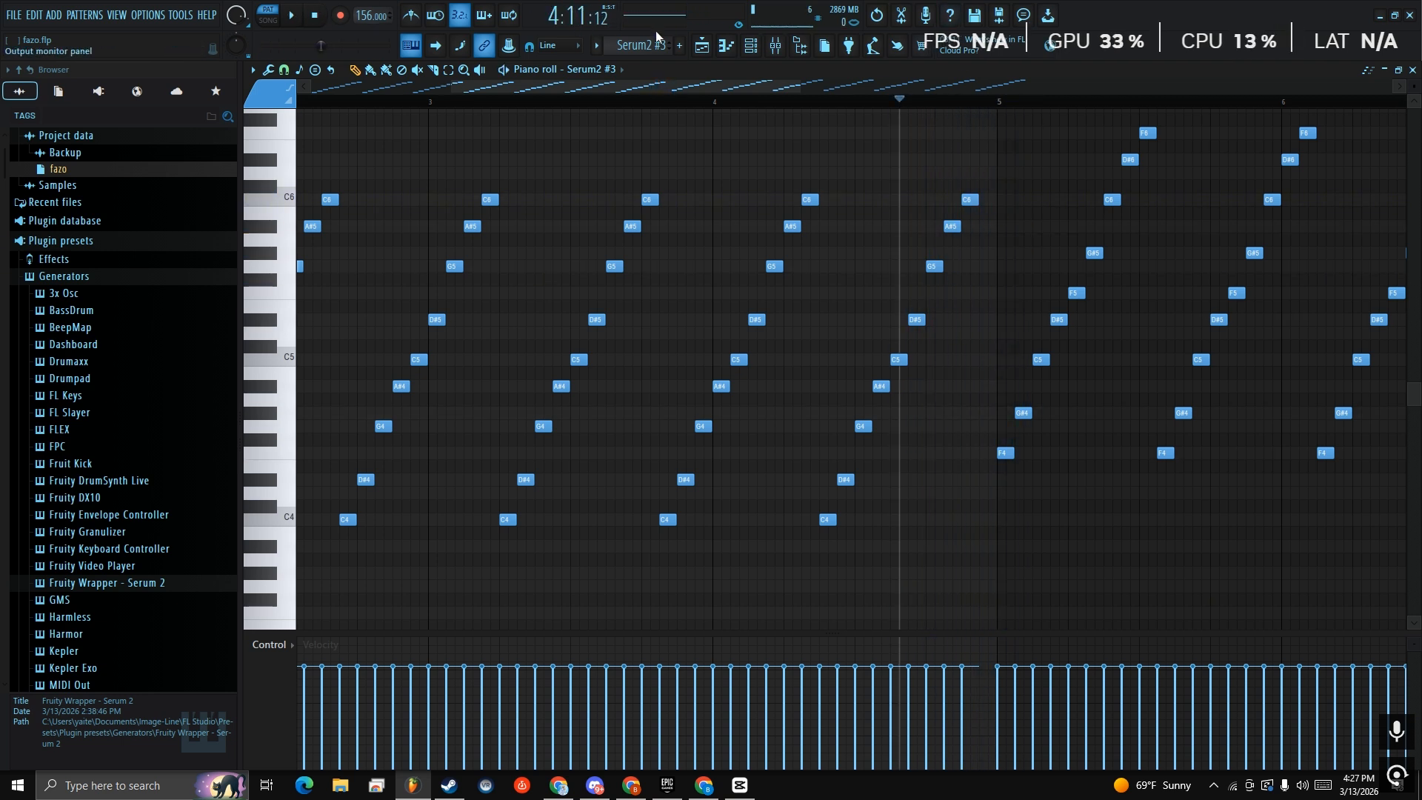
Switch to the snare (2) pattern and play its opening bar
scroll(630, 45, "down", 1)
left_click_drag(388, 180, 563, 165)
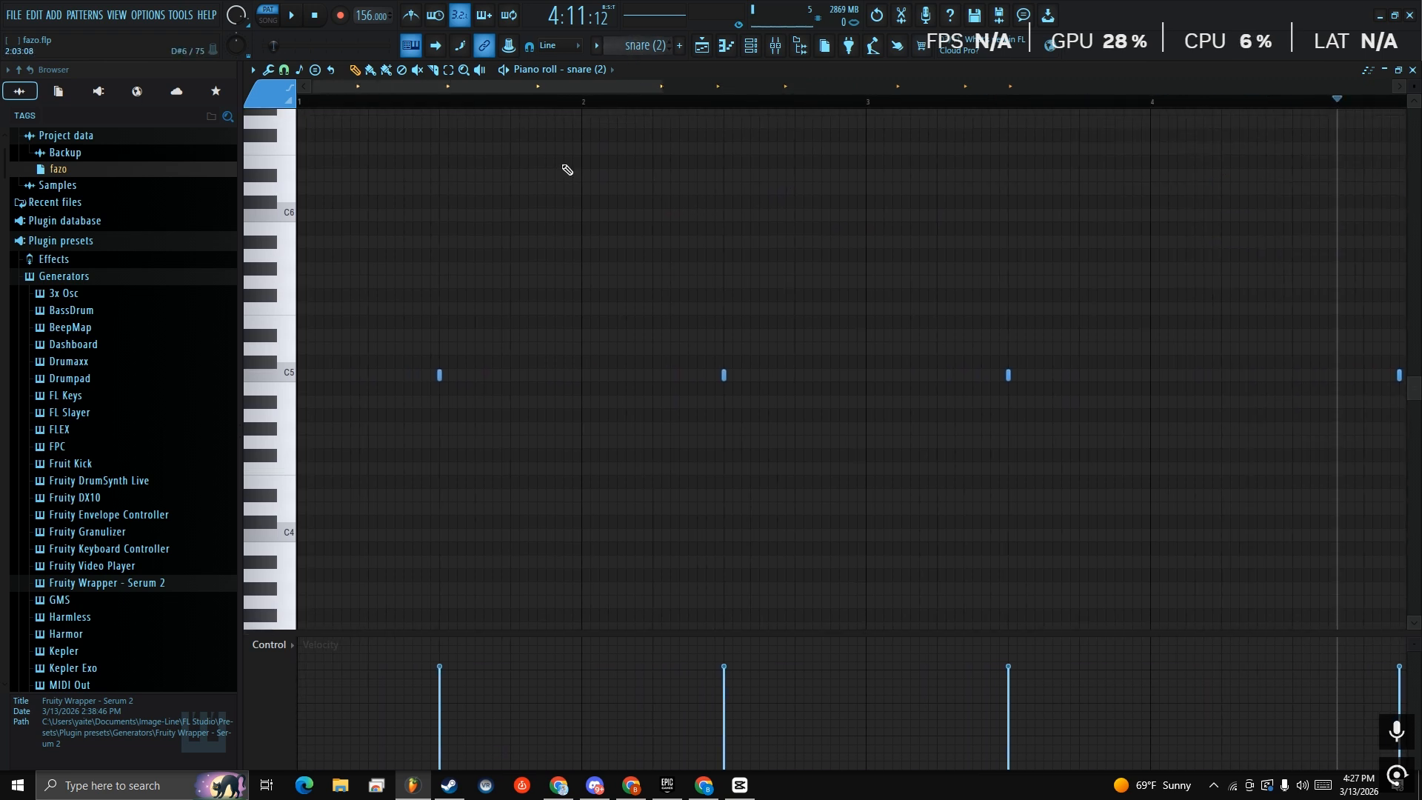
key("space")
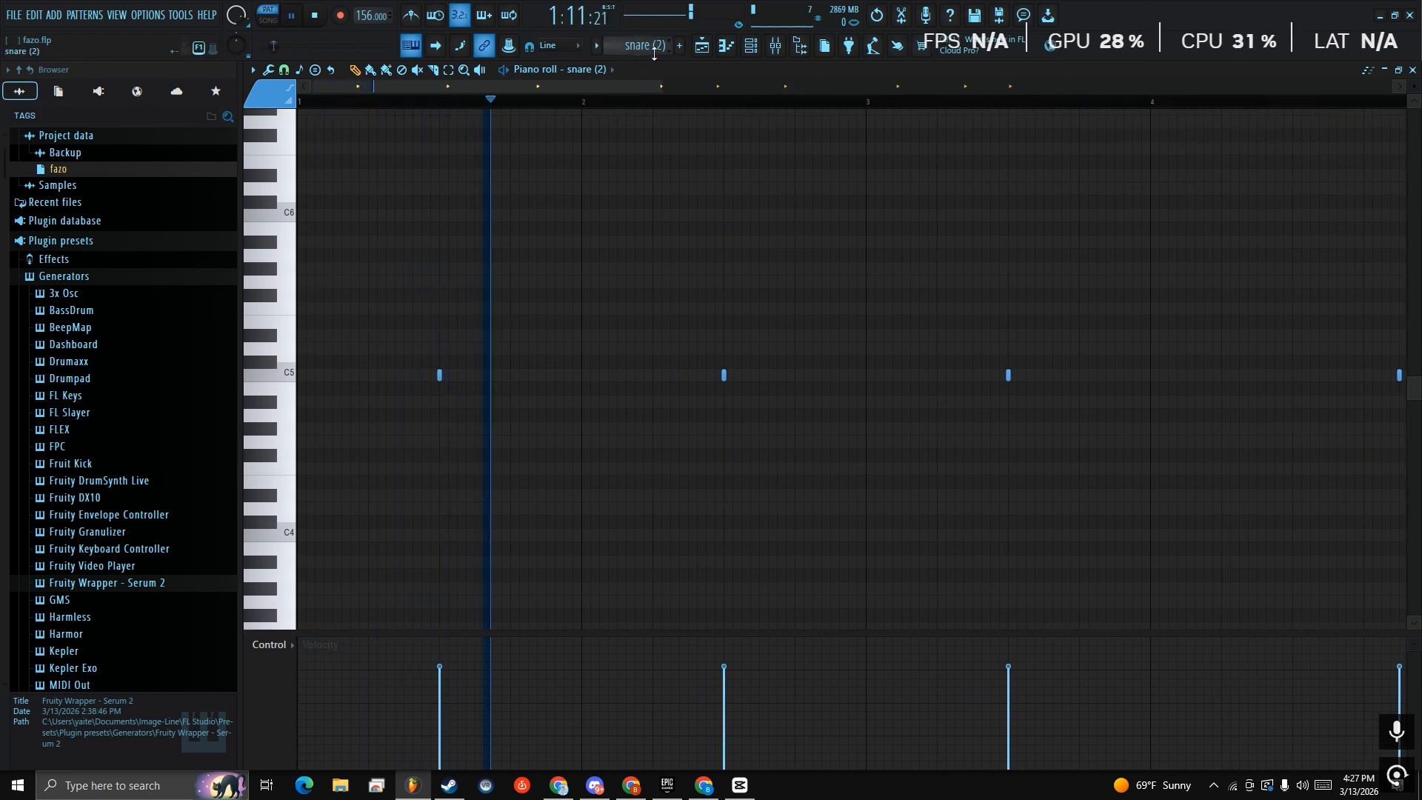
key("space")
Switch to the Serum2 #4 pattern and check which channels it uses in the channel rack
scroll(654, 52, "down", 1)
scroll(615, 143, "up", 4)
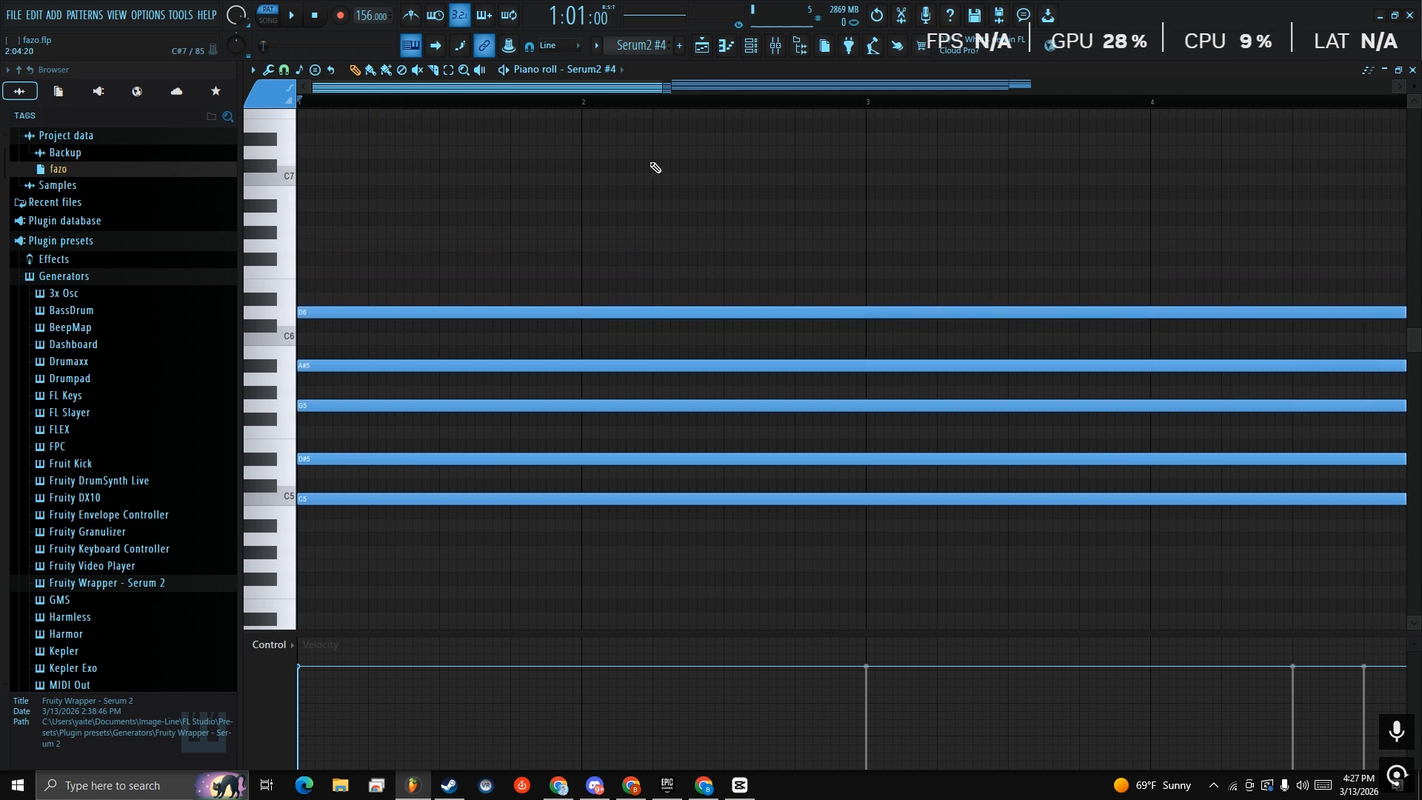
left_click(749, 57)
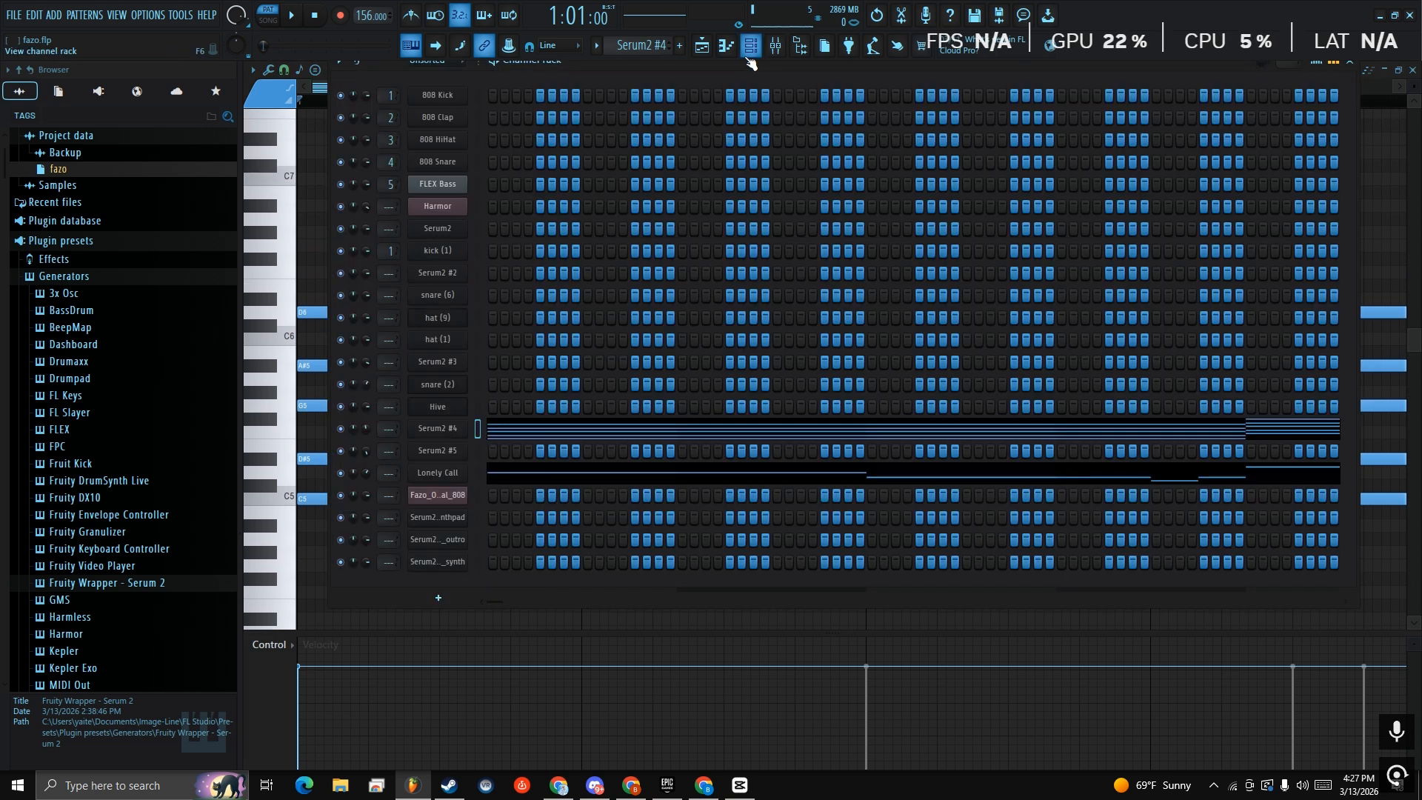
left_click(750, 57)
Play the Serum2 #4 chords from the start through bar 8, following the notes, and stop
key("space")
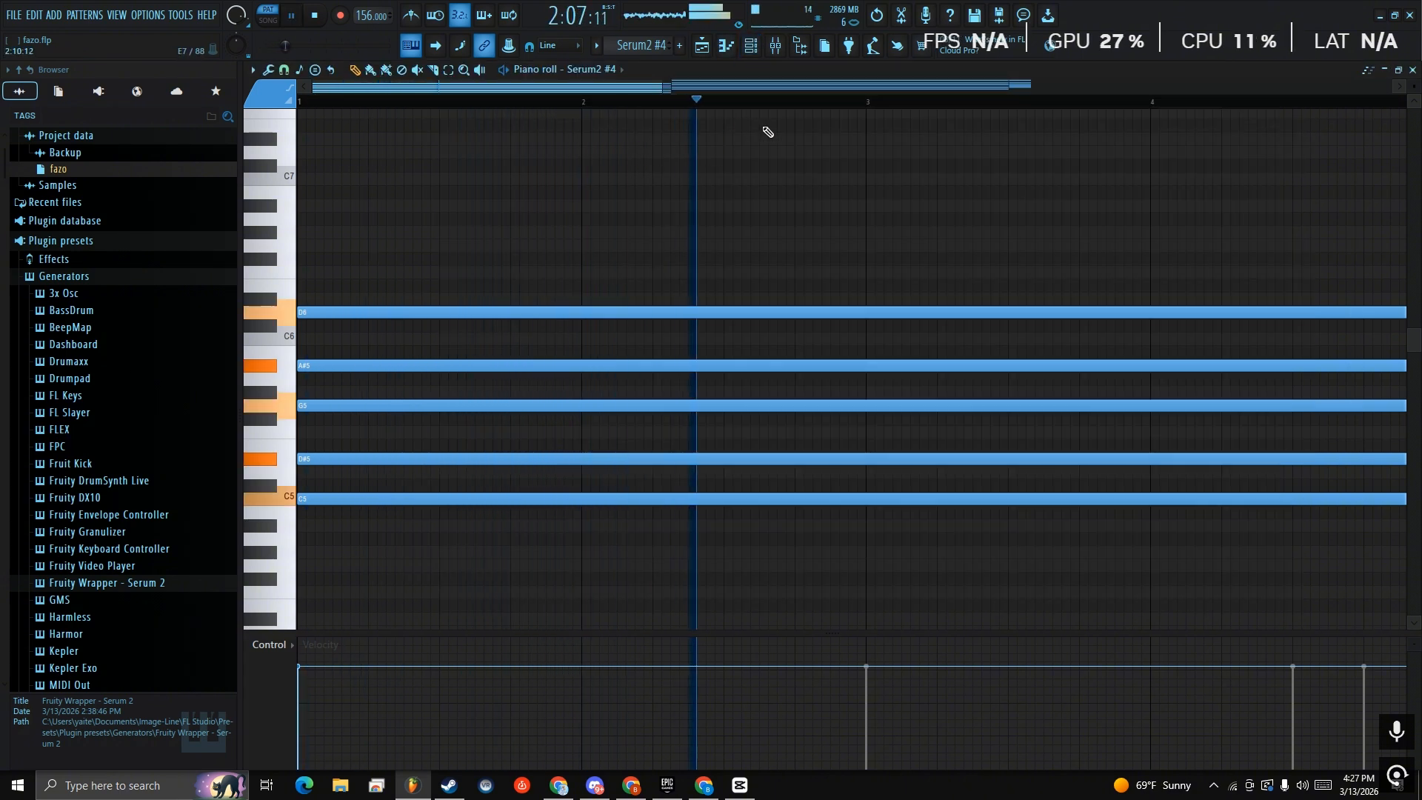
mouse_move(932, 161)
left_mouse_down()
mouse_move(669, 150)
mouse_move(386, 175)
left_mouse_up()
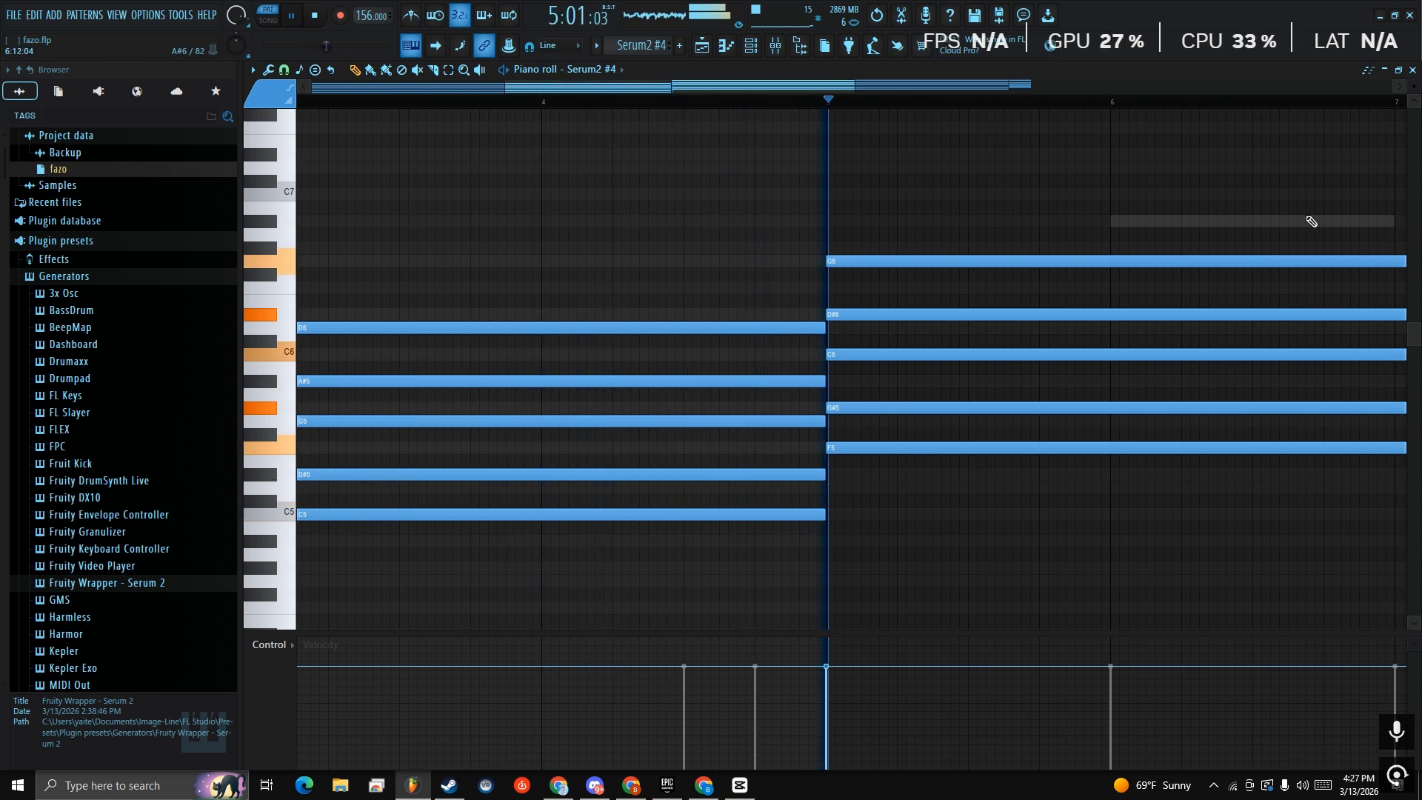
left_click_drag(1308, 222, 823, 241)
left_click_drag(1146, 241, 778, 165)
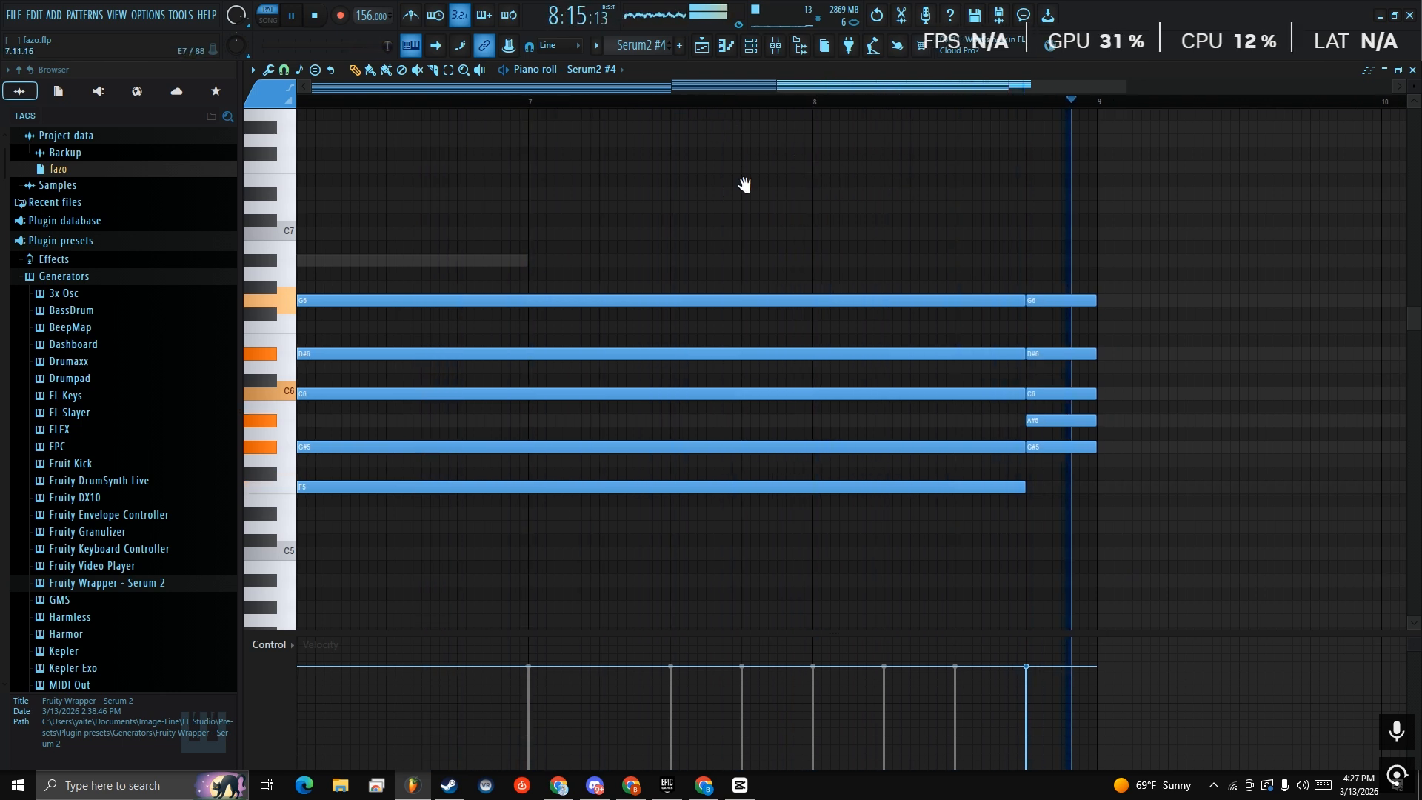
left_click_drag(746, 184, 736, 118)
key("space")
Open the Serum2 #4 channel's instrument, examine the wavetable and unison settings of oscillators A and B, and close it
left_click(751, 46)
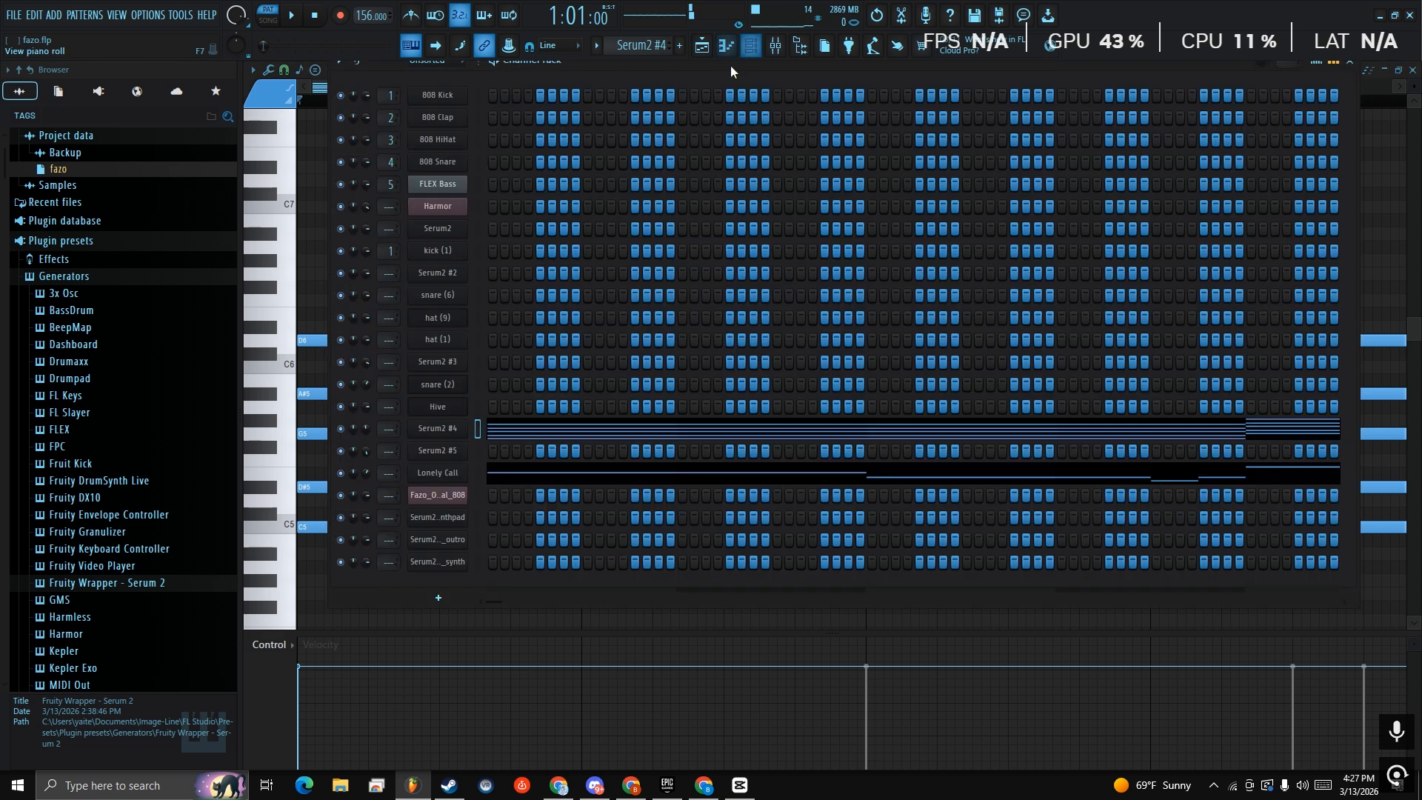
left_click(448, 433)
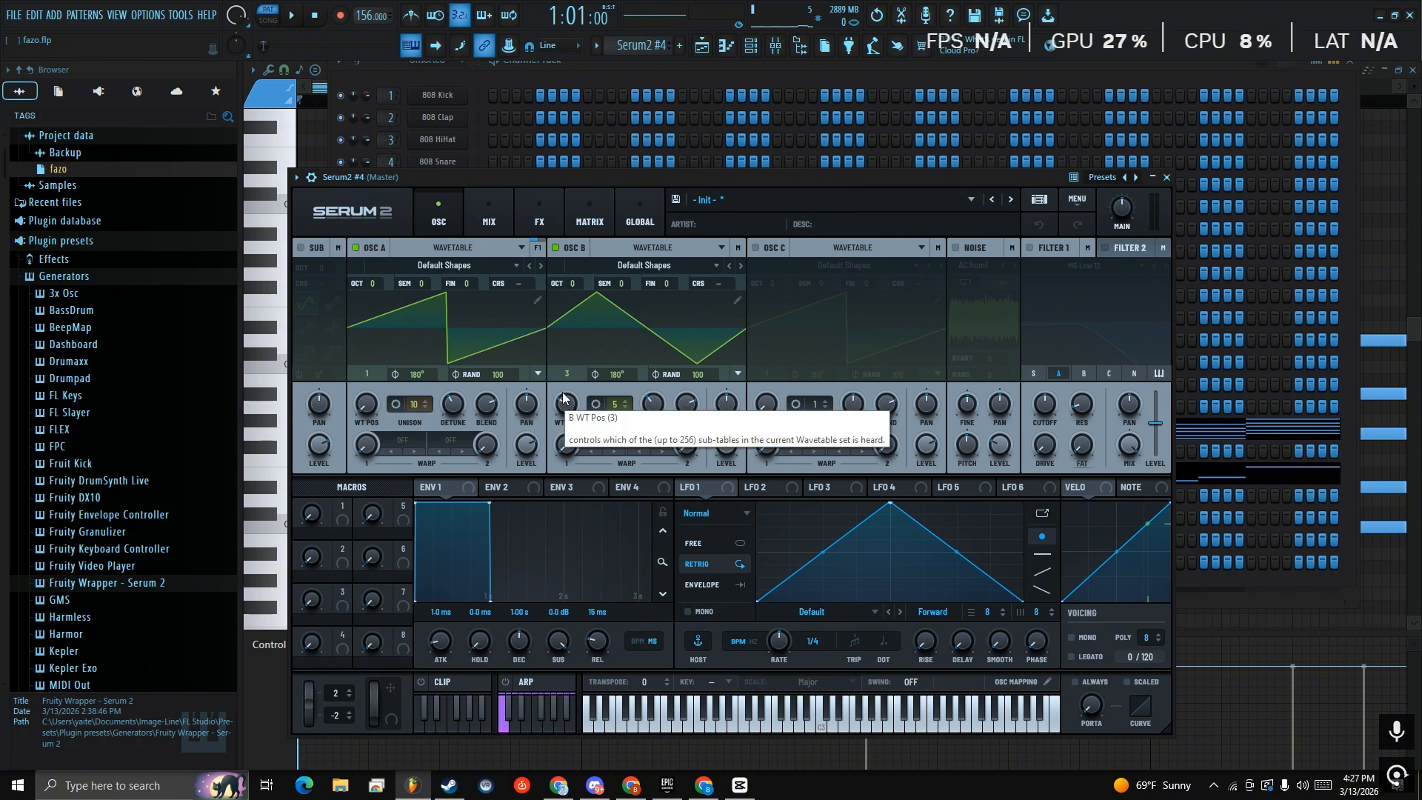
mouse_move(563, 404)
left_mouse_down()
mouse_move(566, 444)
mouse_move(558, 403)
left_mouse_up()
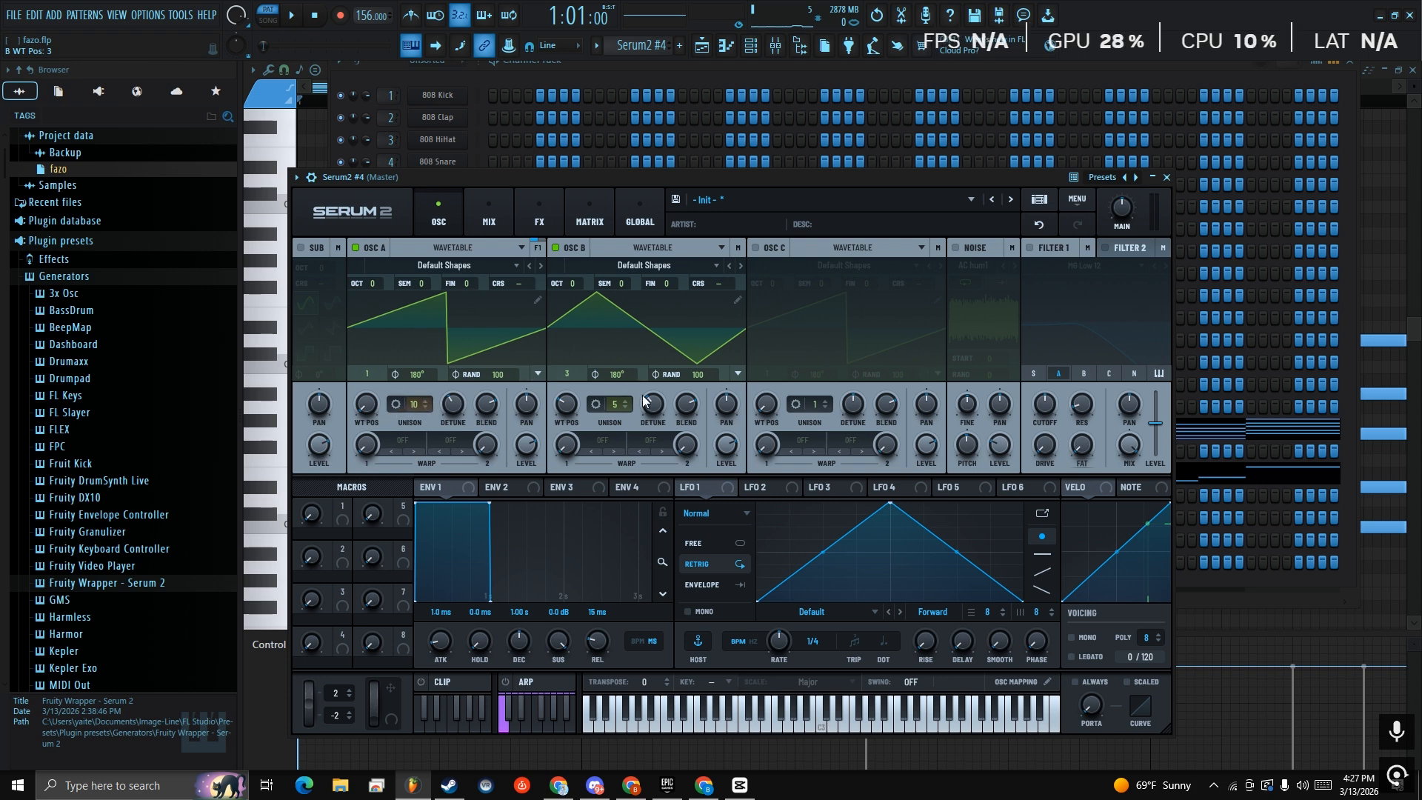
left_click(1166, 177)
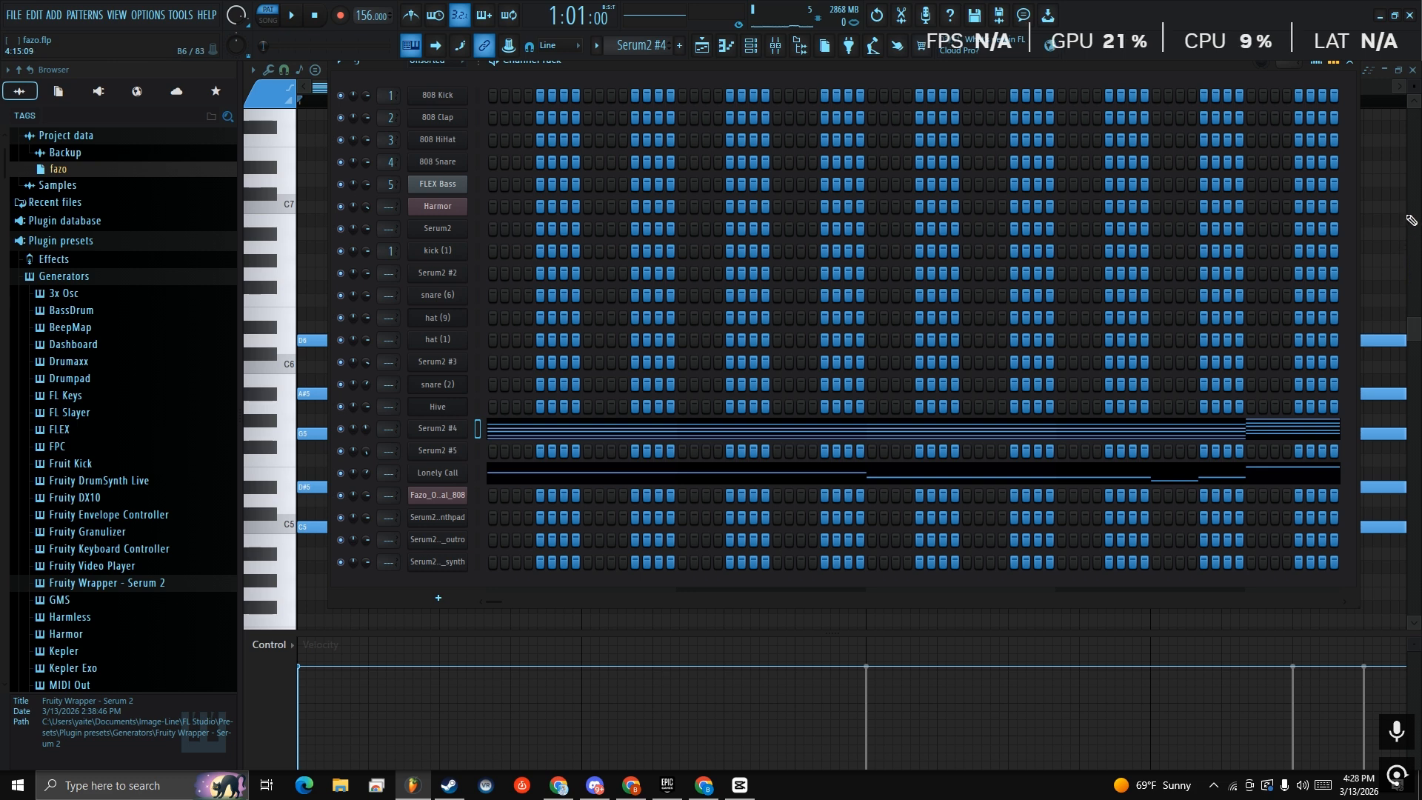
Return to the piano roll and show the Lonely Call channel's notes
left_click(1387, 210)
left_click(595, 70)
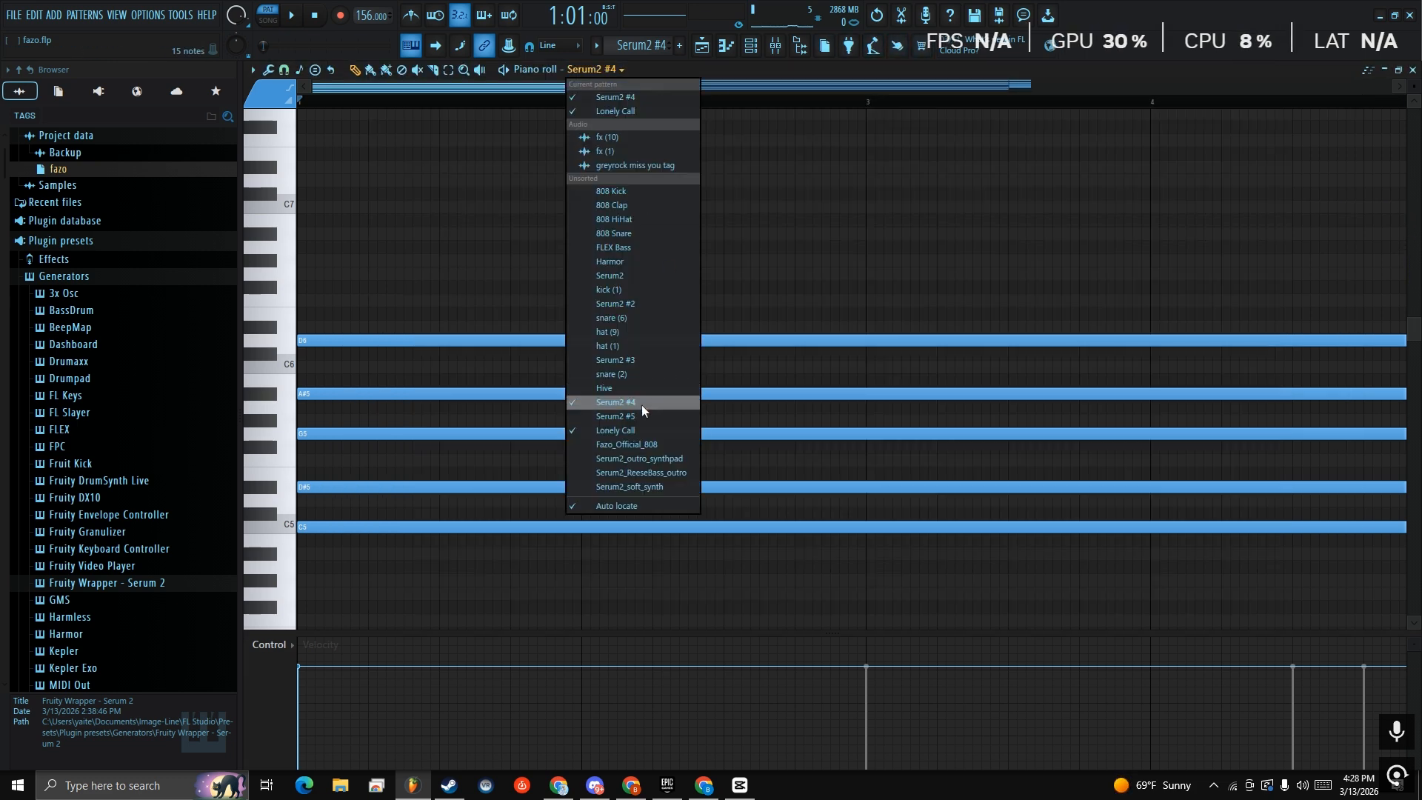
left_click(634, 430)
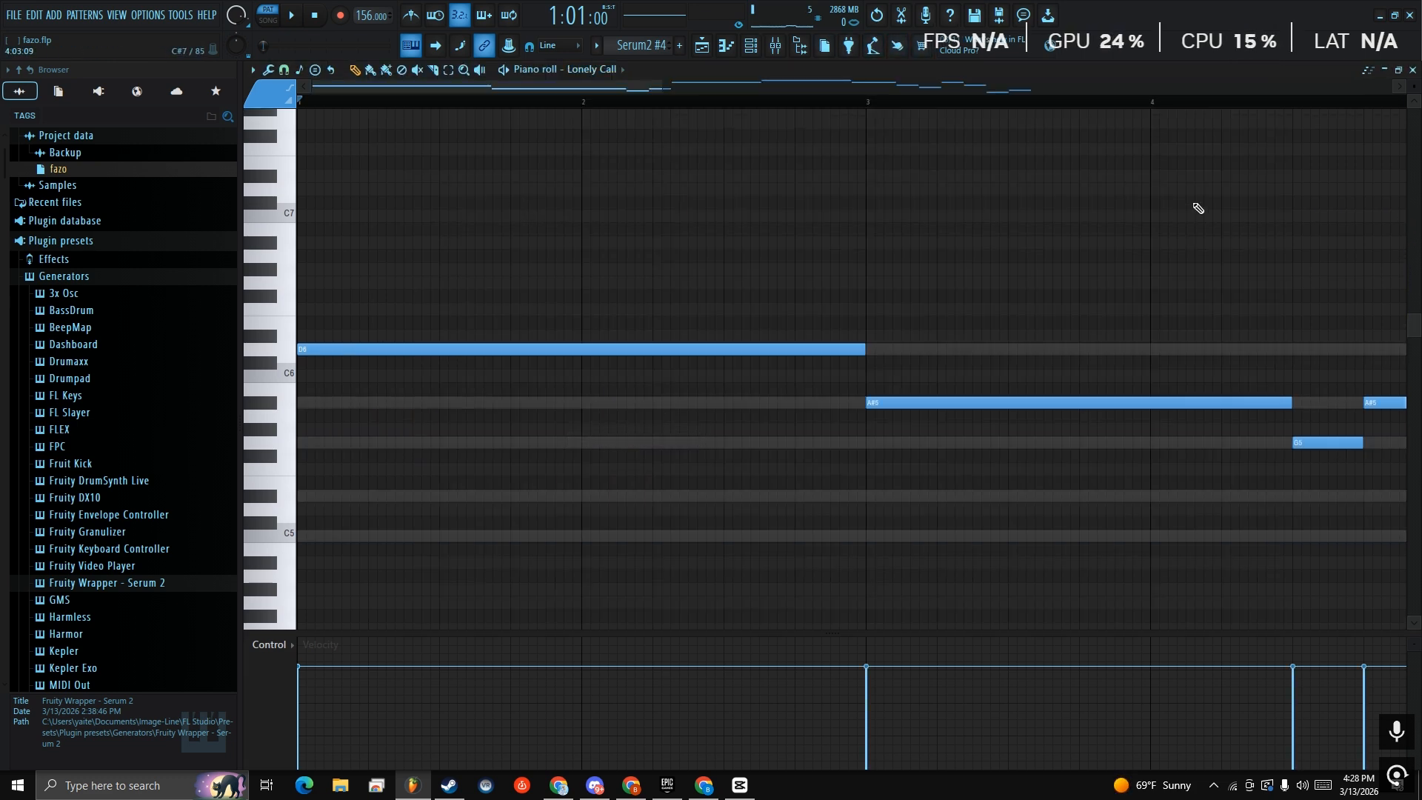
scroll(447, 276, "up", 1)
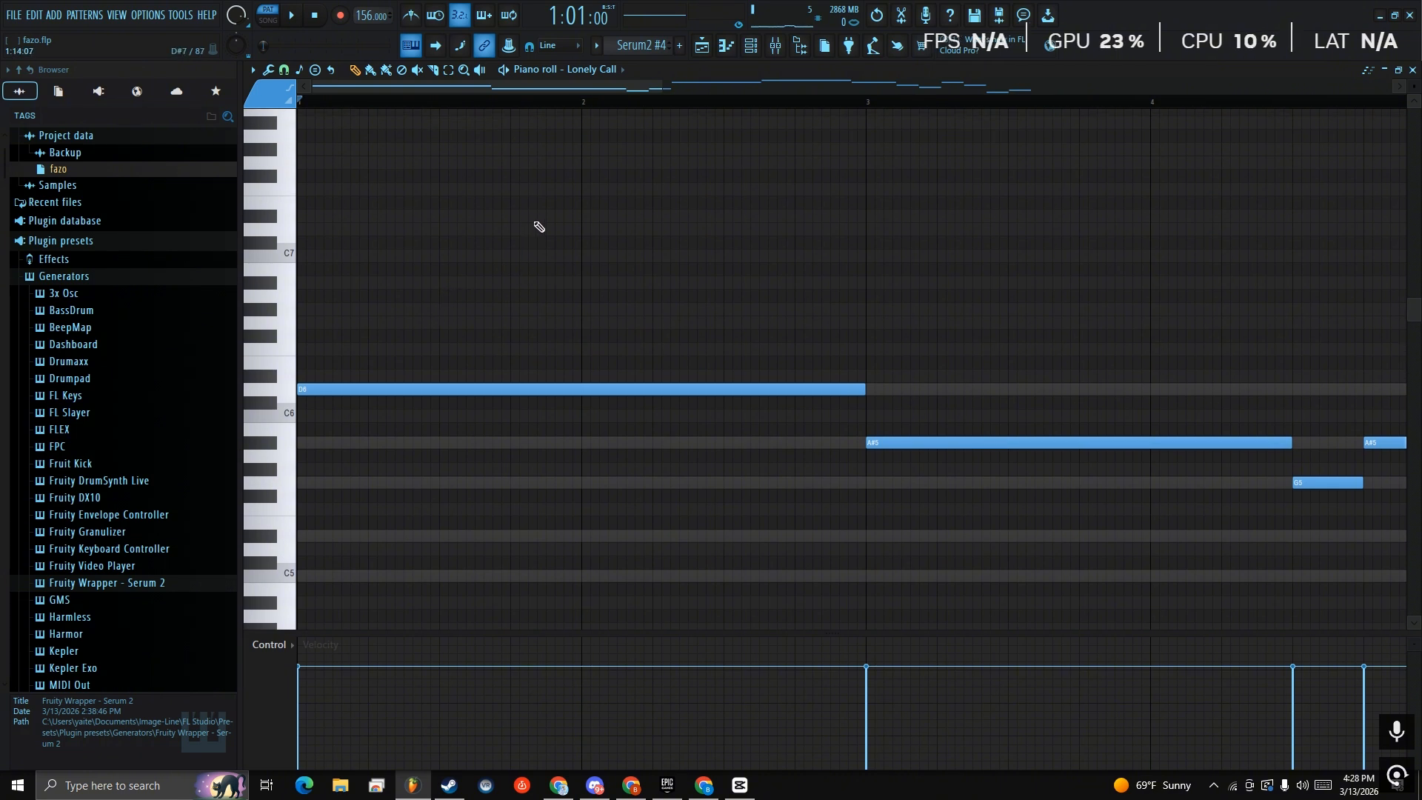
Open the Lonely Call channel's FLEX instrument, examine its preset and settings, and close it
left_click(756, 45)
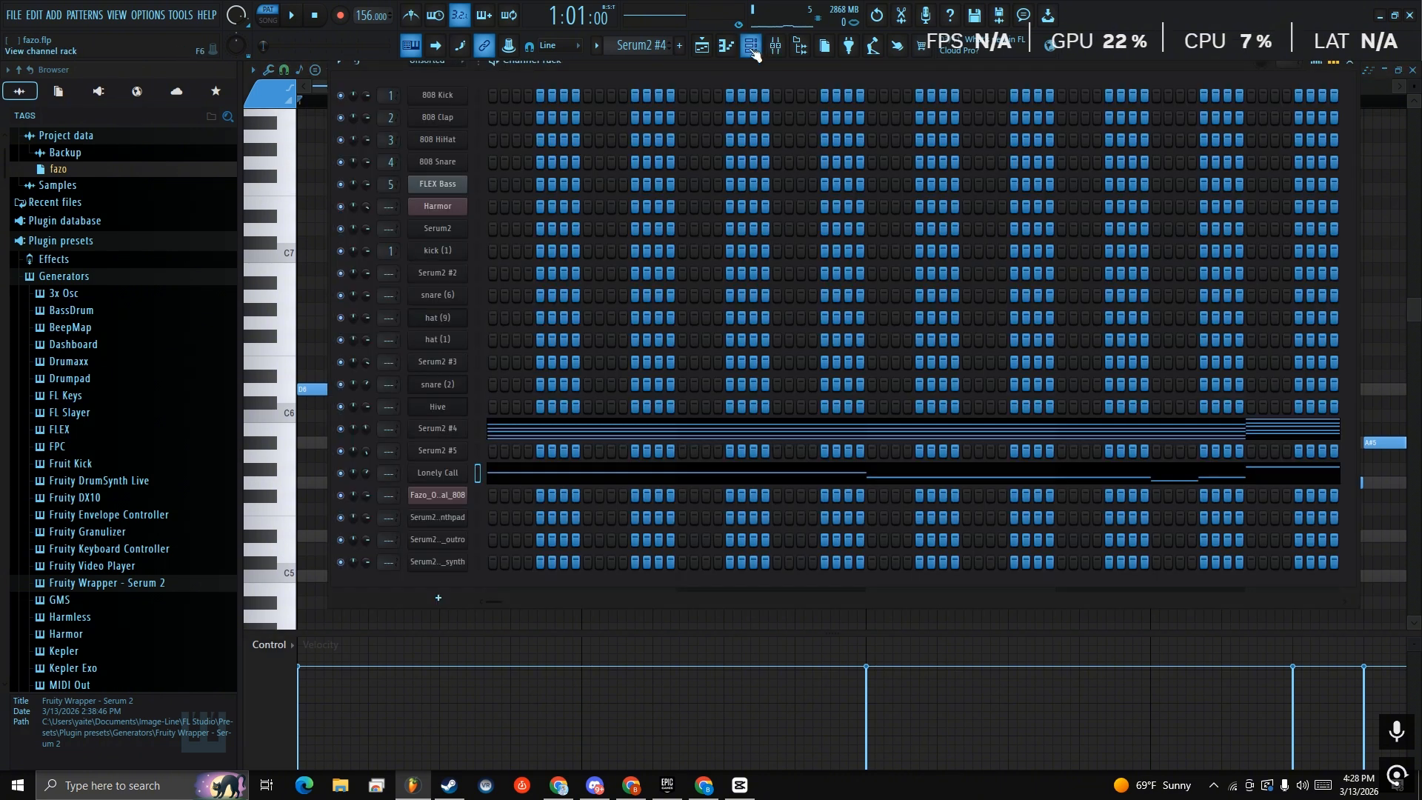
left_click(434, 472)
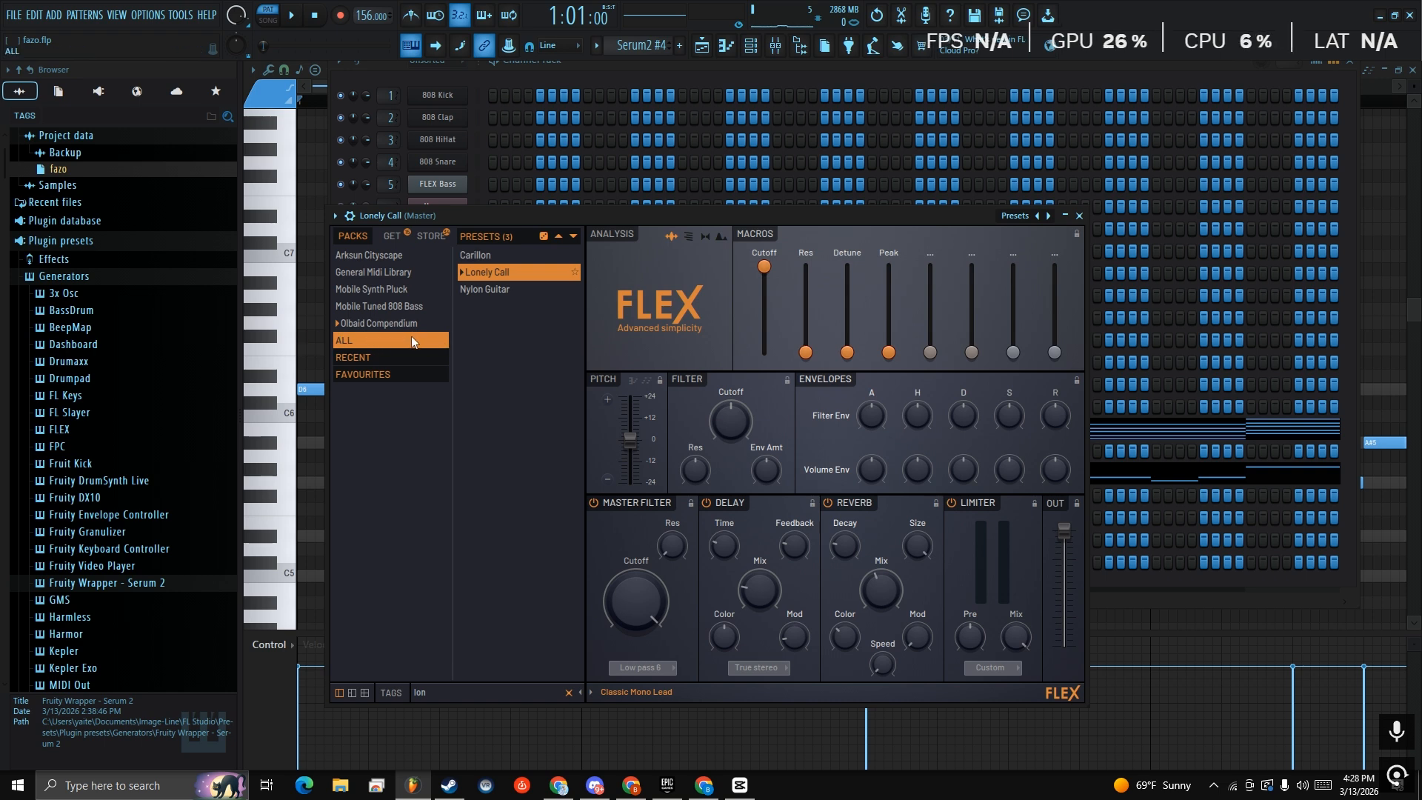
left_click(1076, 214)
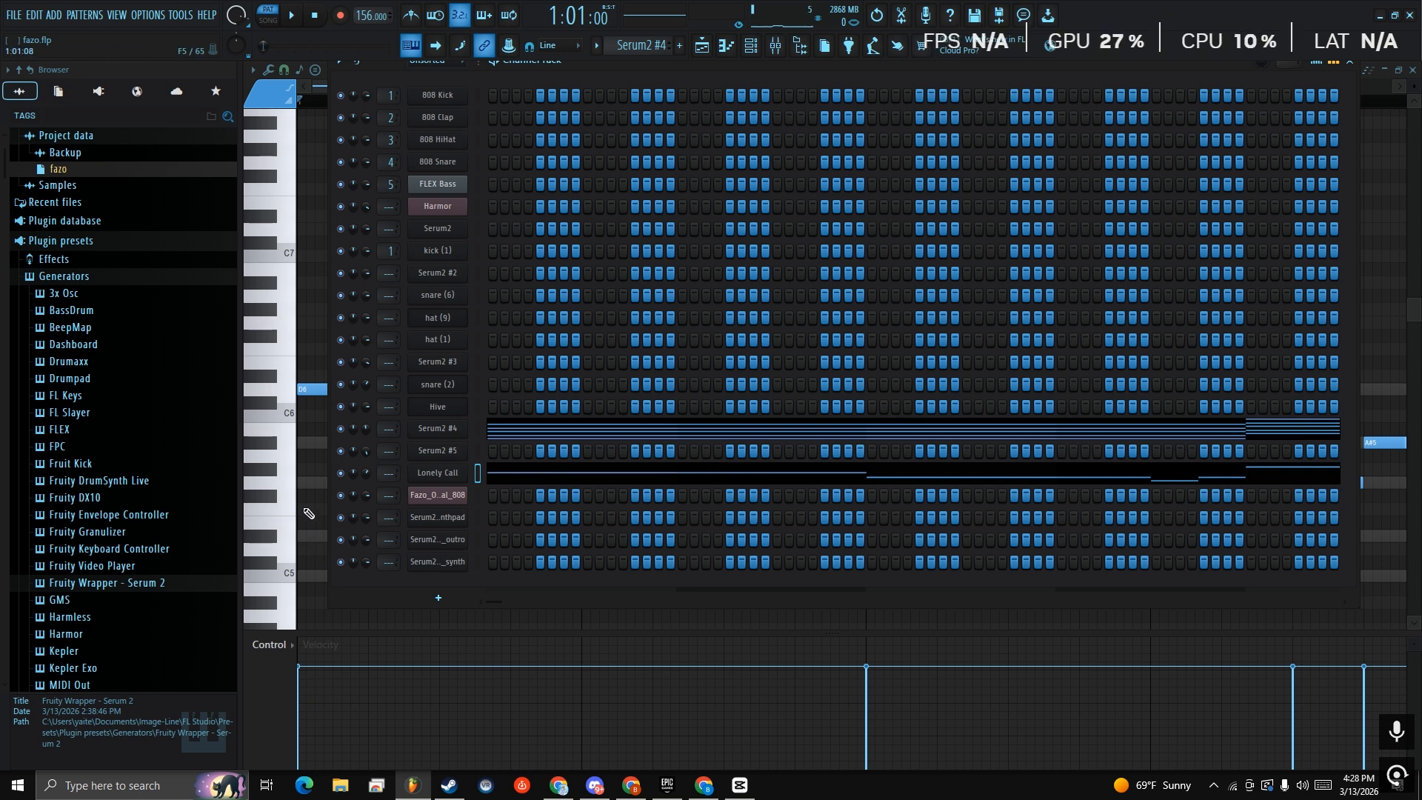
Solo the Lonely Call channel and play its melody from the start through bar 8, following the notes, and stop
left_click(505, 483)
left_click(751, 46)
right_click(341, 473)
left_click(366, 481)
right_click(314, 465)
key("space")
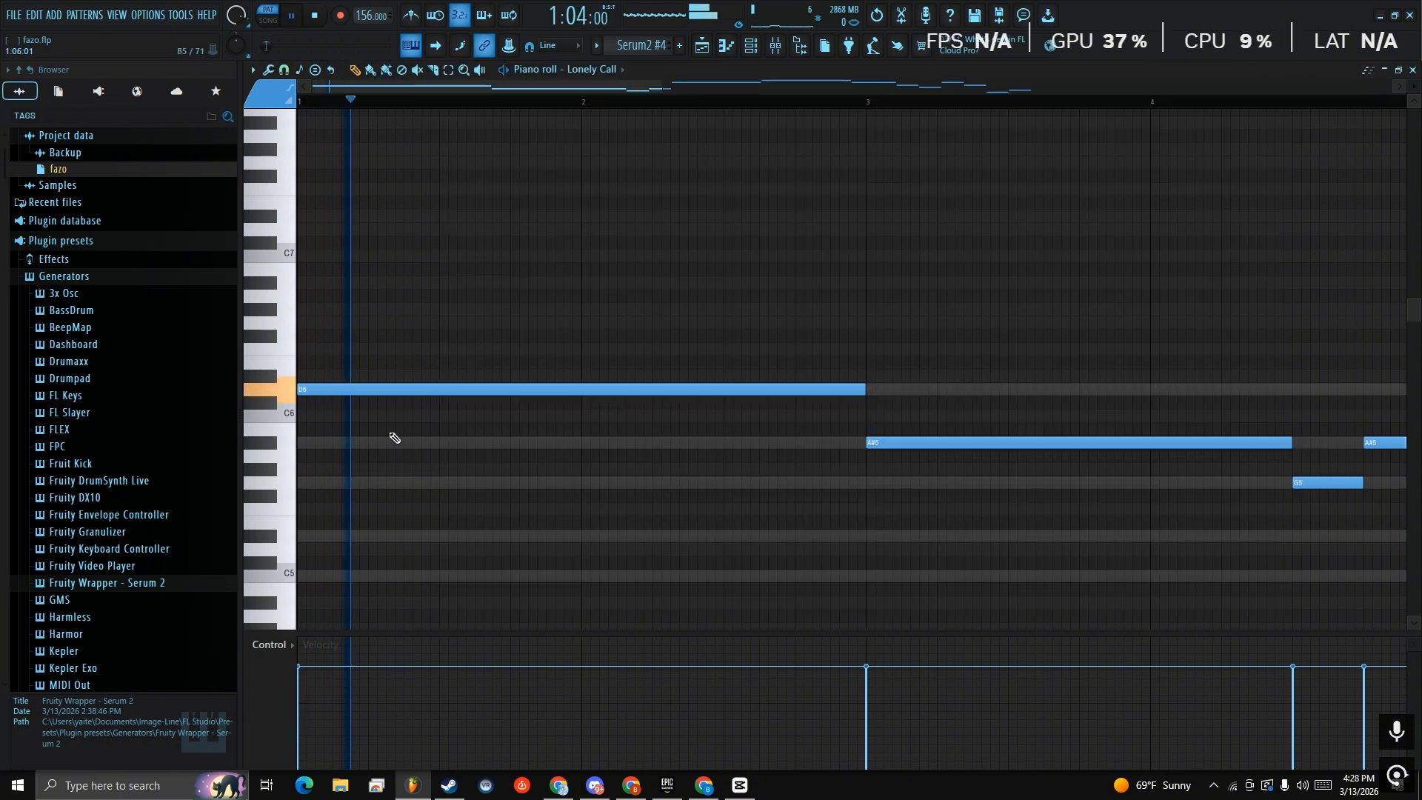
left_click_drag(1190, 301, 968, 223)
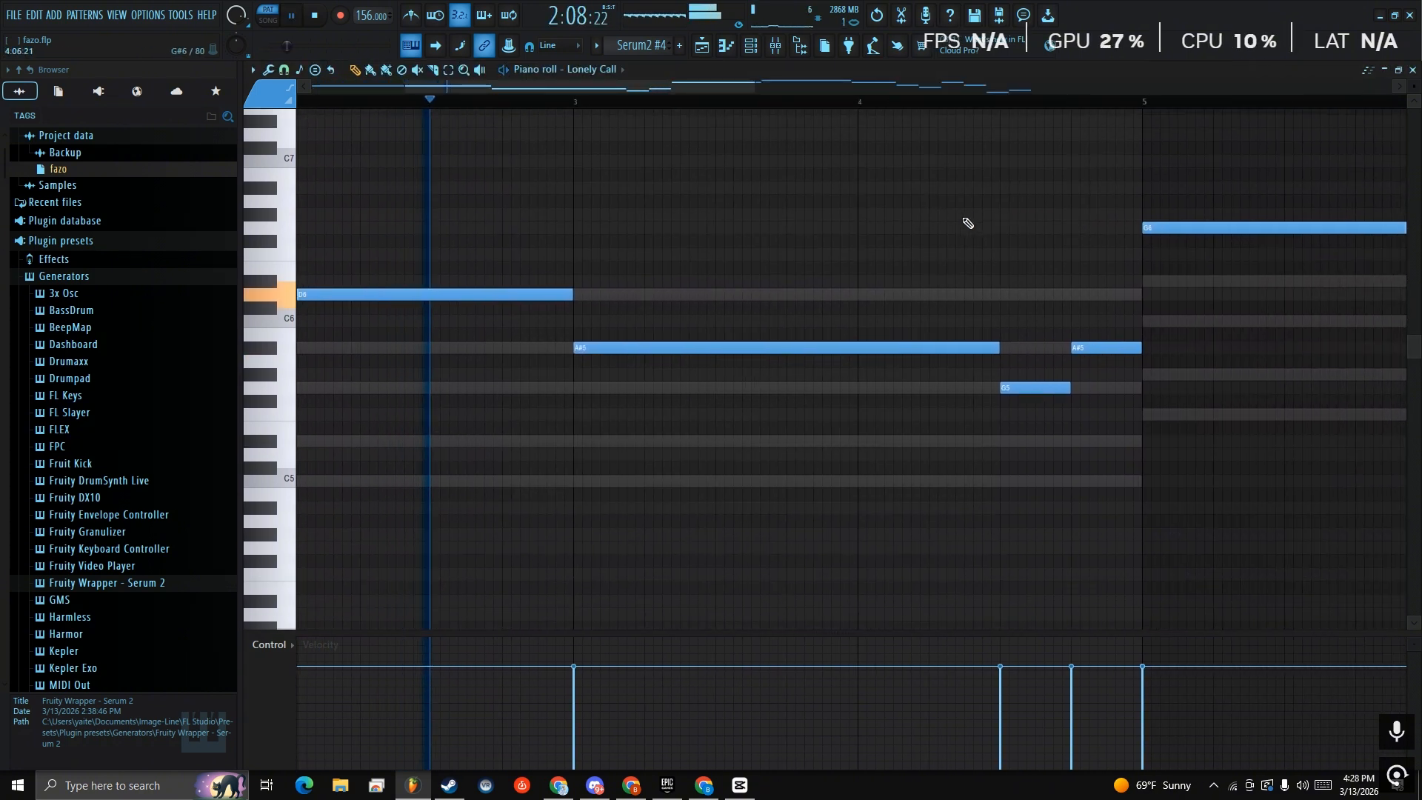
left_click_drag(1043, 266, 570, 275)
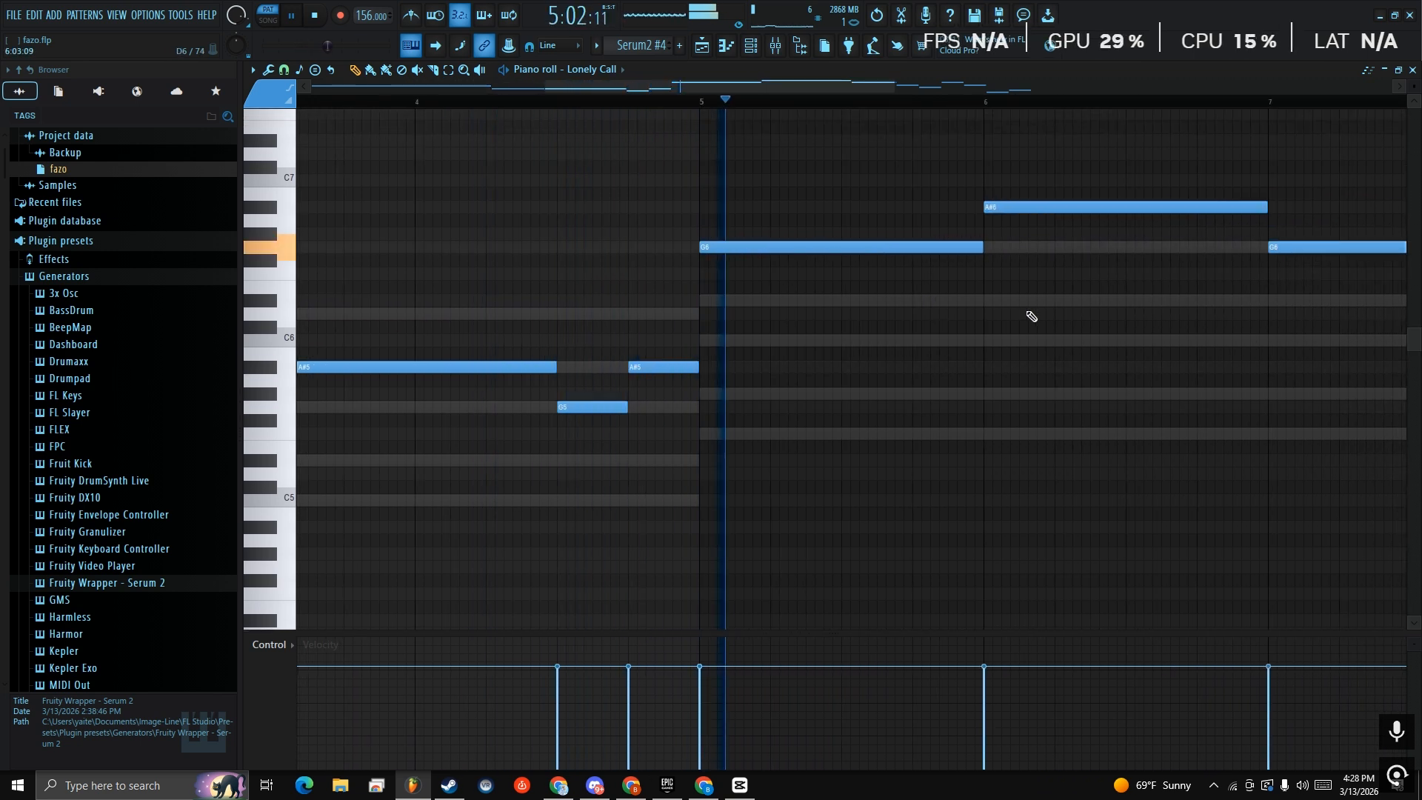
left_click_drag(1032, 316, 696, 375)
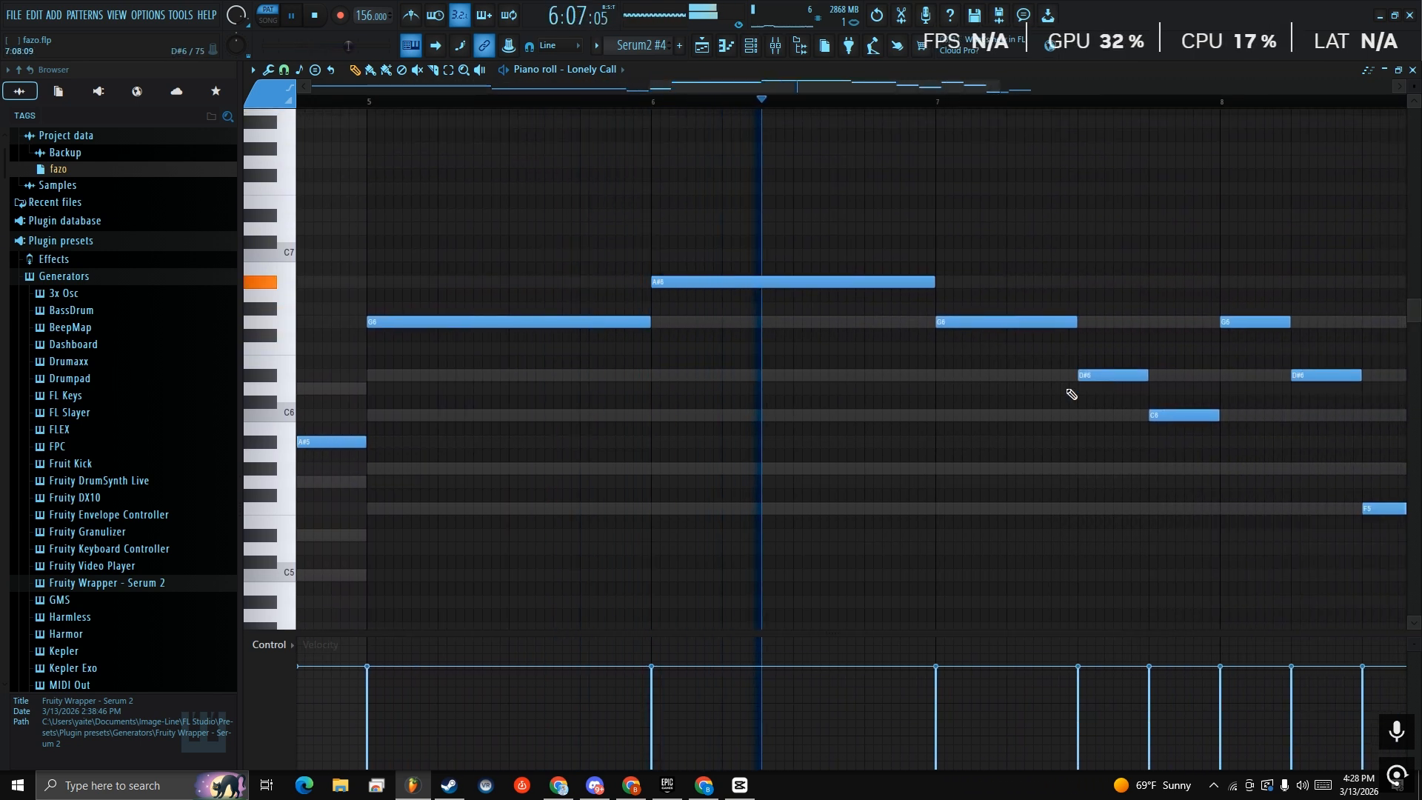
left_click_drag(1000, 427, 691, 467)
left_click_drag(1025, 307, 1414, 229)
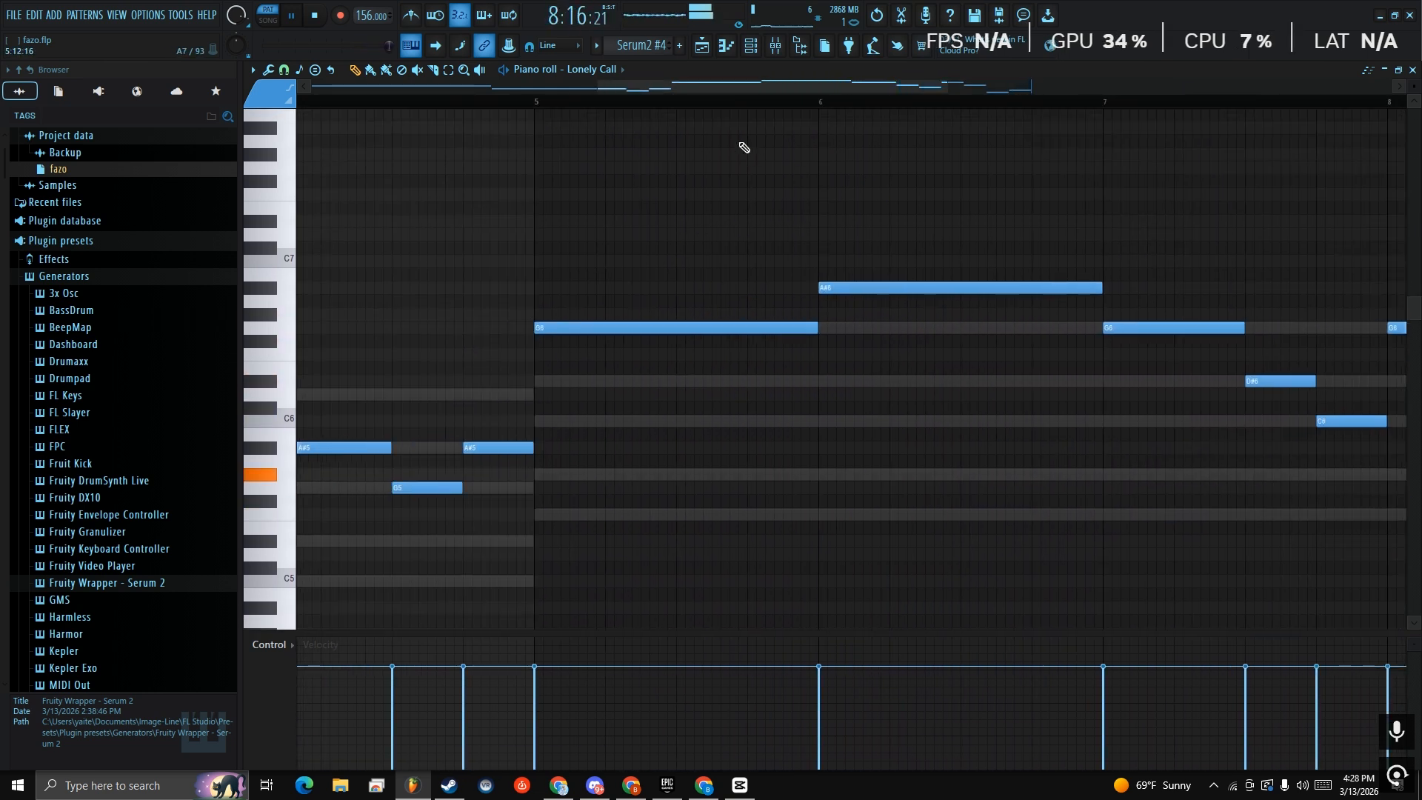
key("space")
Switch to the Serum2 #5 pattern and show its notes in the piano roll, testing playback briefly
left_click(755, 47)
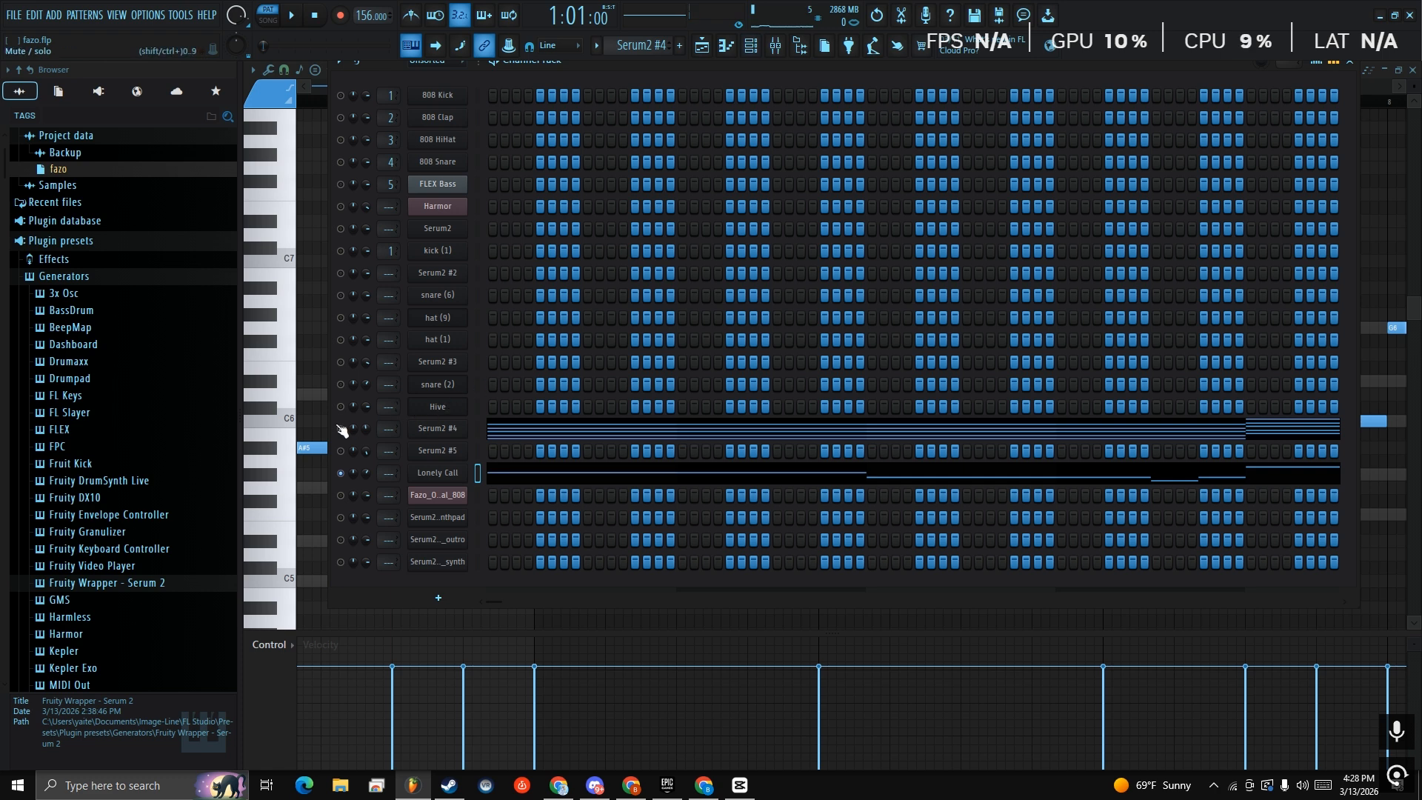
key("F6")
left_click(611, 70)
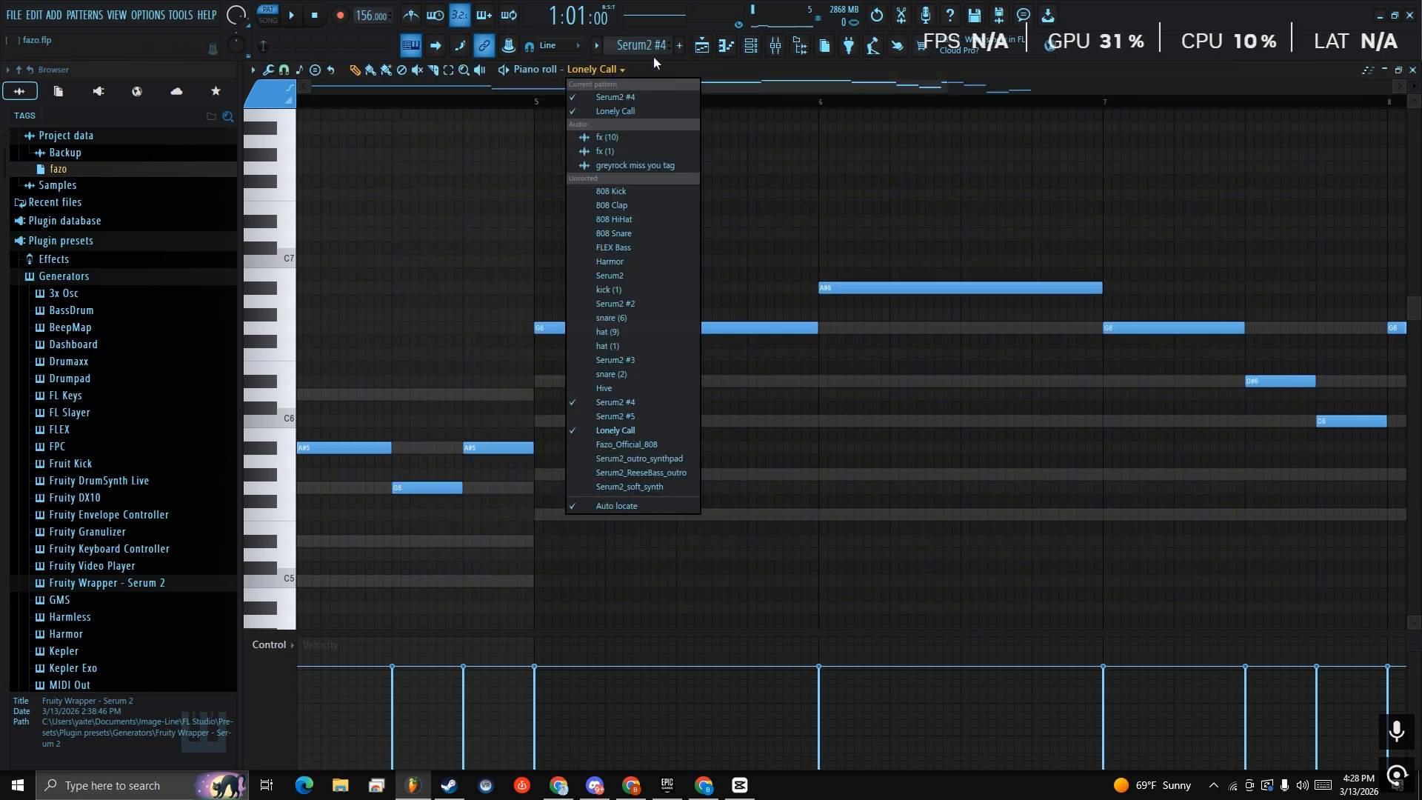
left_click(702, 92)
left_click_drag(640, 45, 641, 37)
left_click_drag(585, 154, 1000, 44)
left_click_drag(563, 308, 1197, 221)
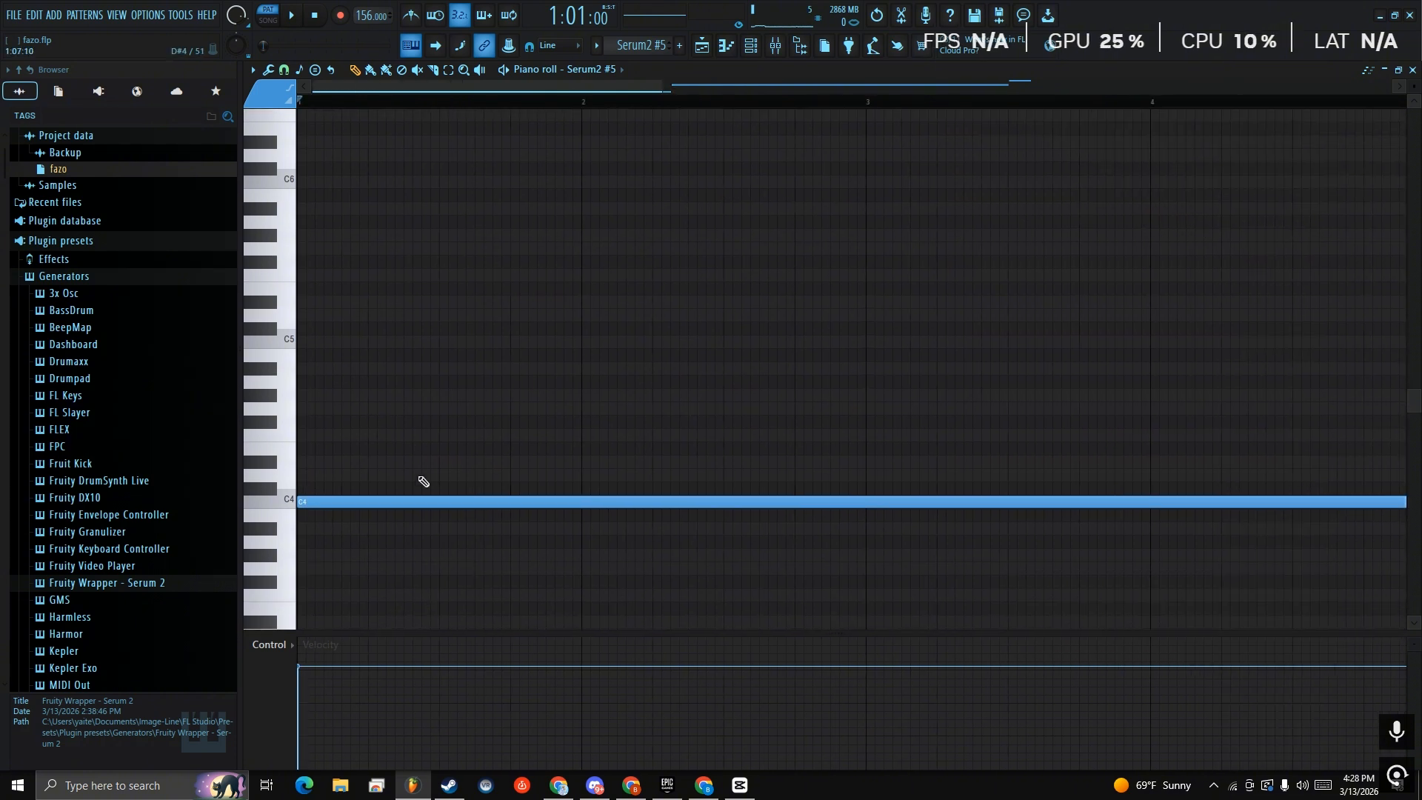
key("space")
key("space")
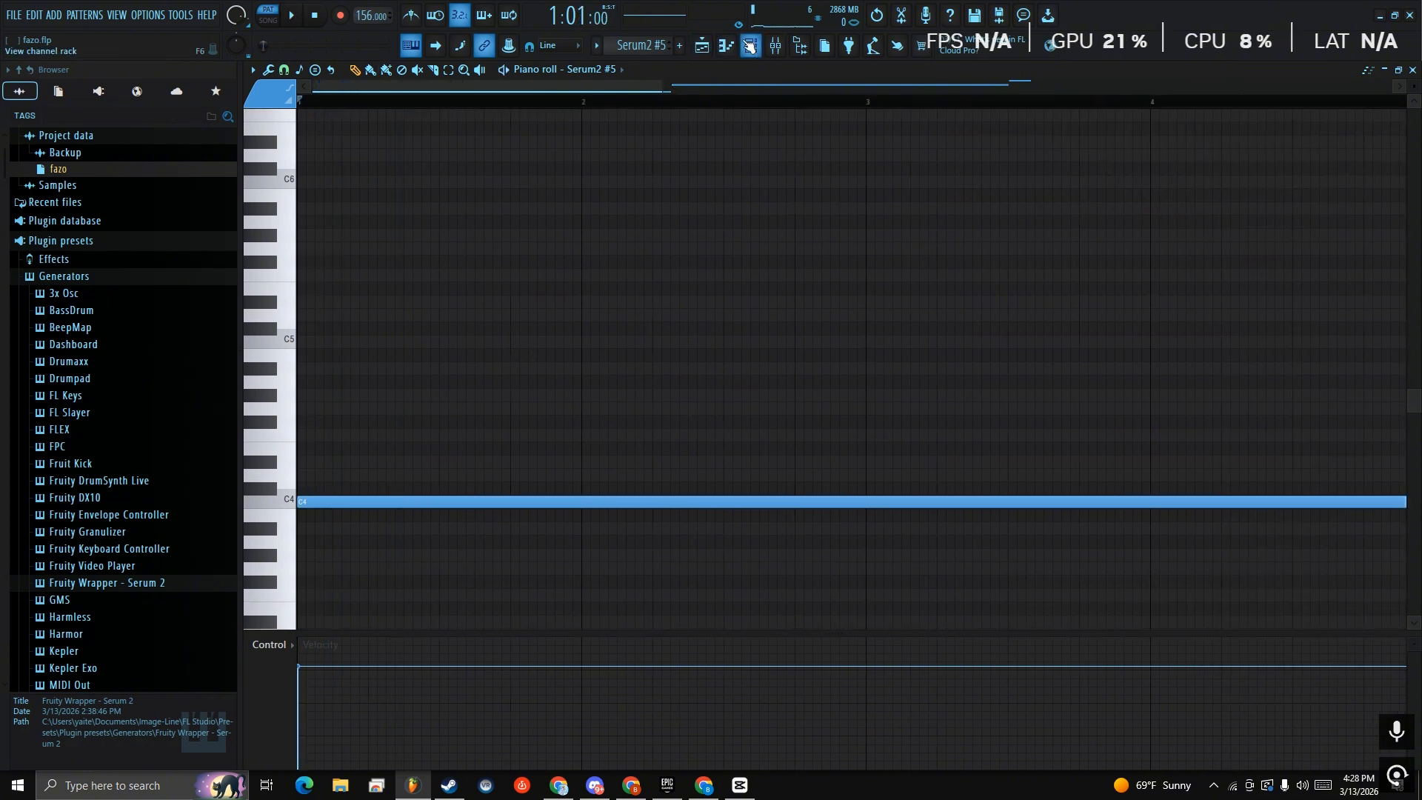
Unsolo the Lonely Call channel and play the Serum2 #5 pattern, following its long notes through bar 8
left_click(749, 46)
right_click(349, 472)
left_click(328, 469)
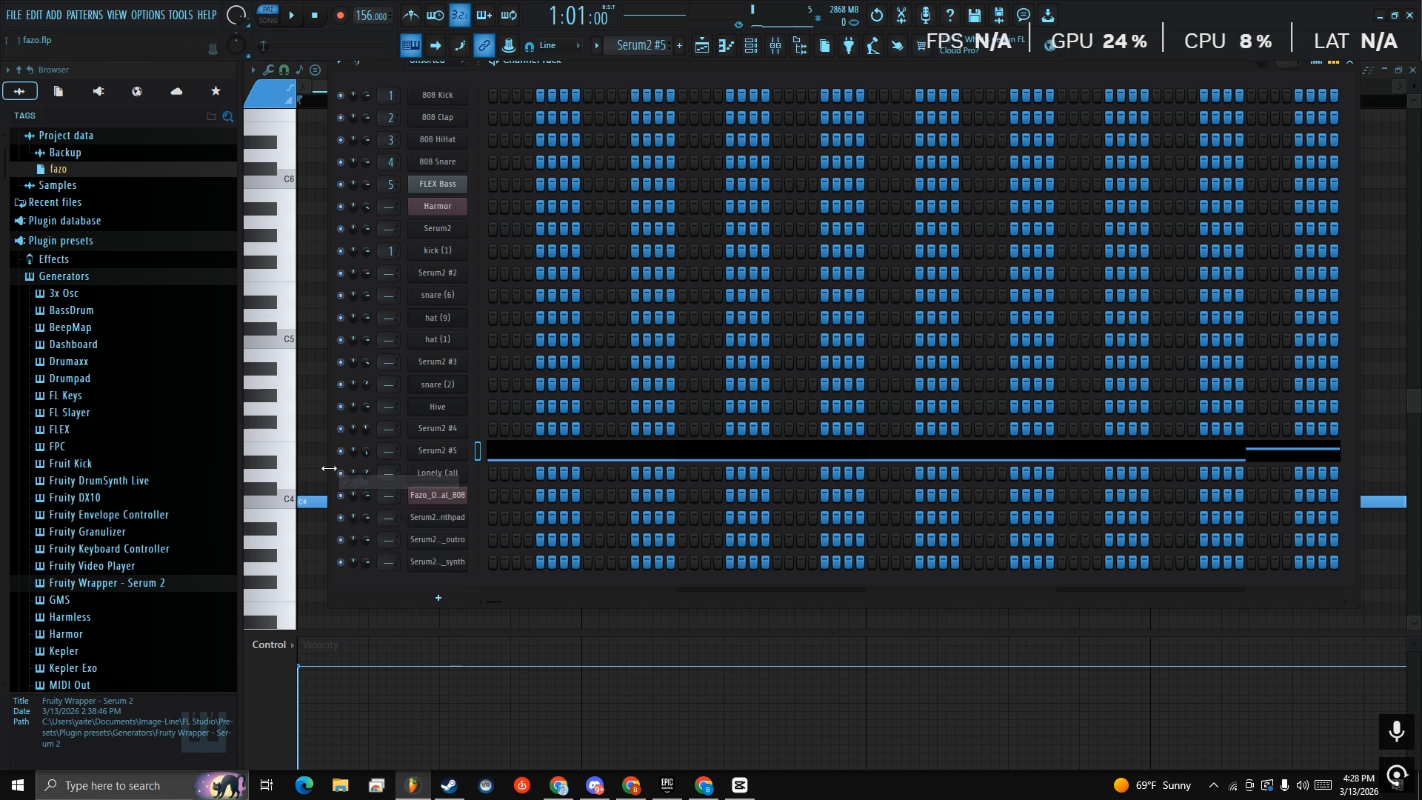
key("space")
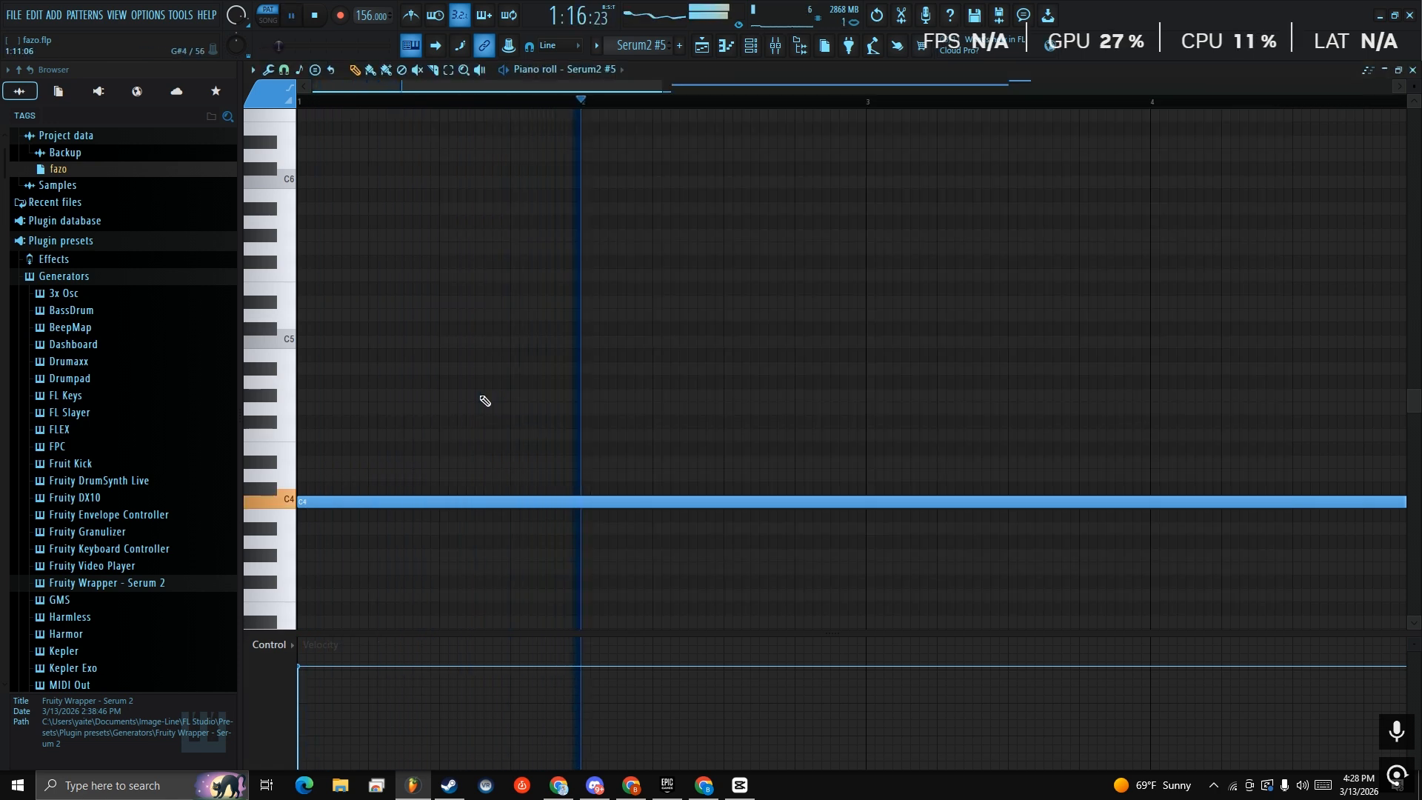
left_click_drag(1344, 359, 935, 326)
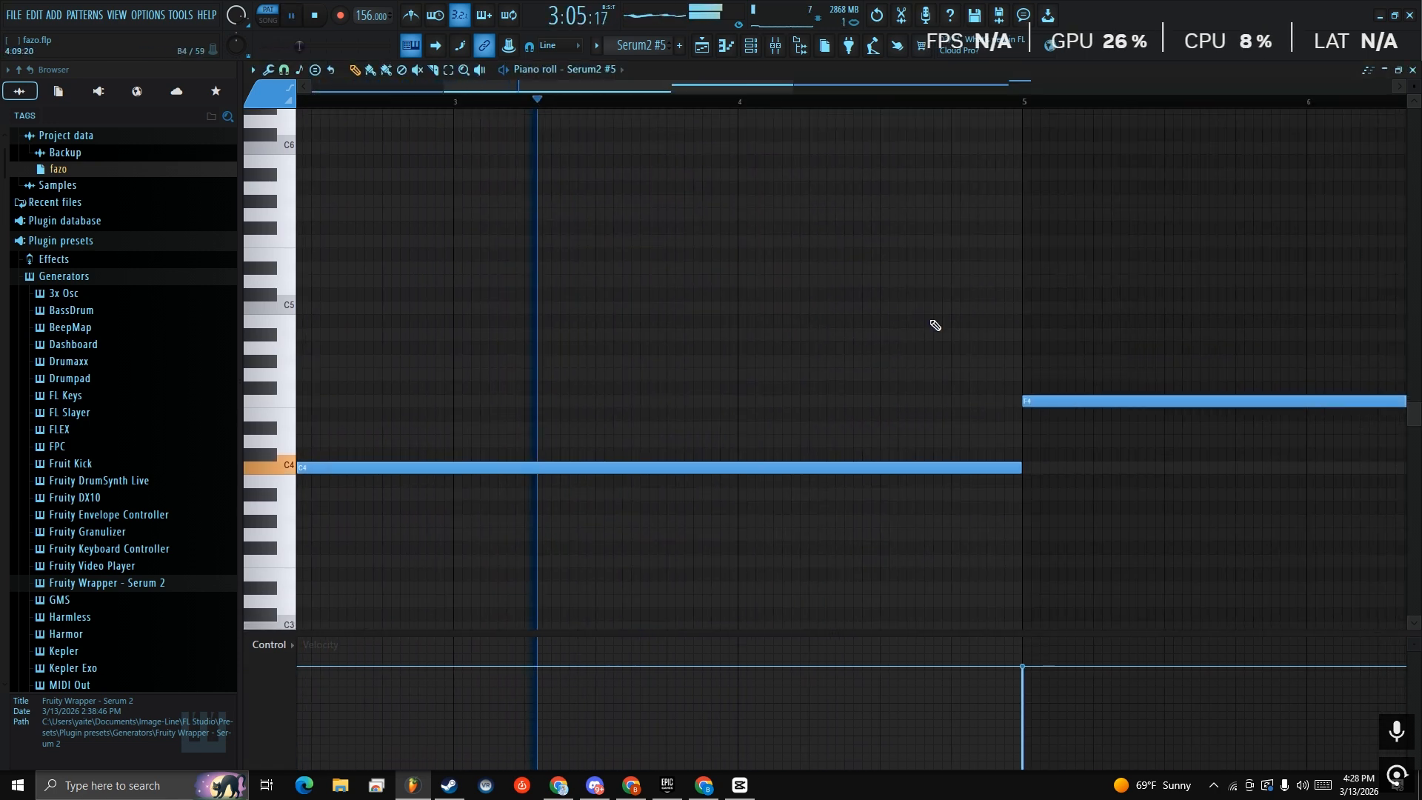
left_click_drag(1214, 296, 823, 378)
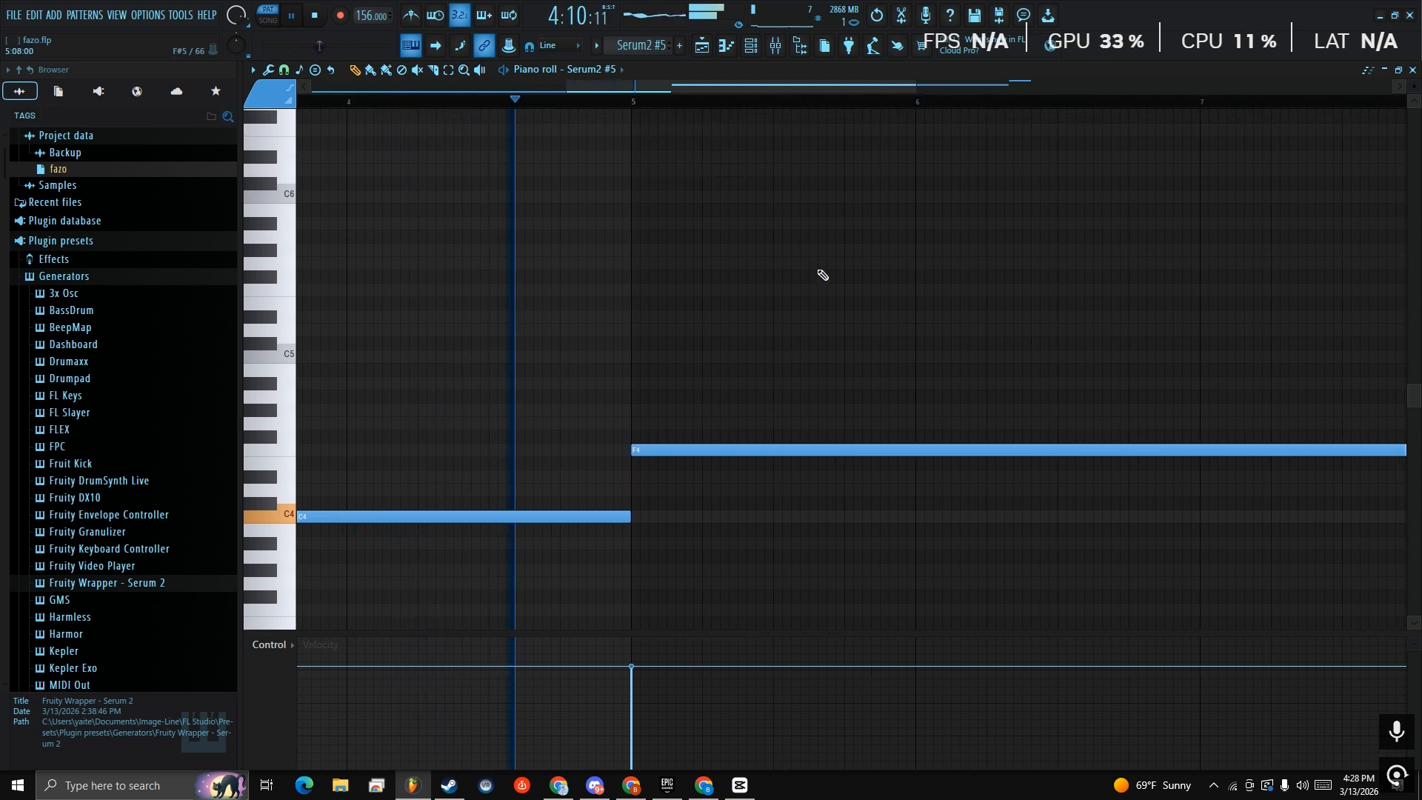
left_click_drag(1022, 279, 688, 362)
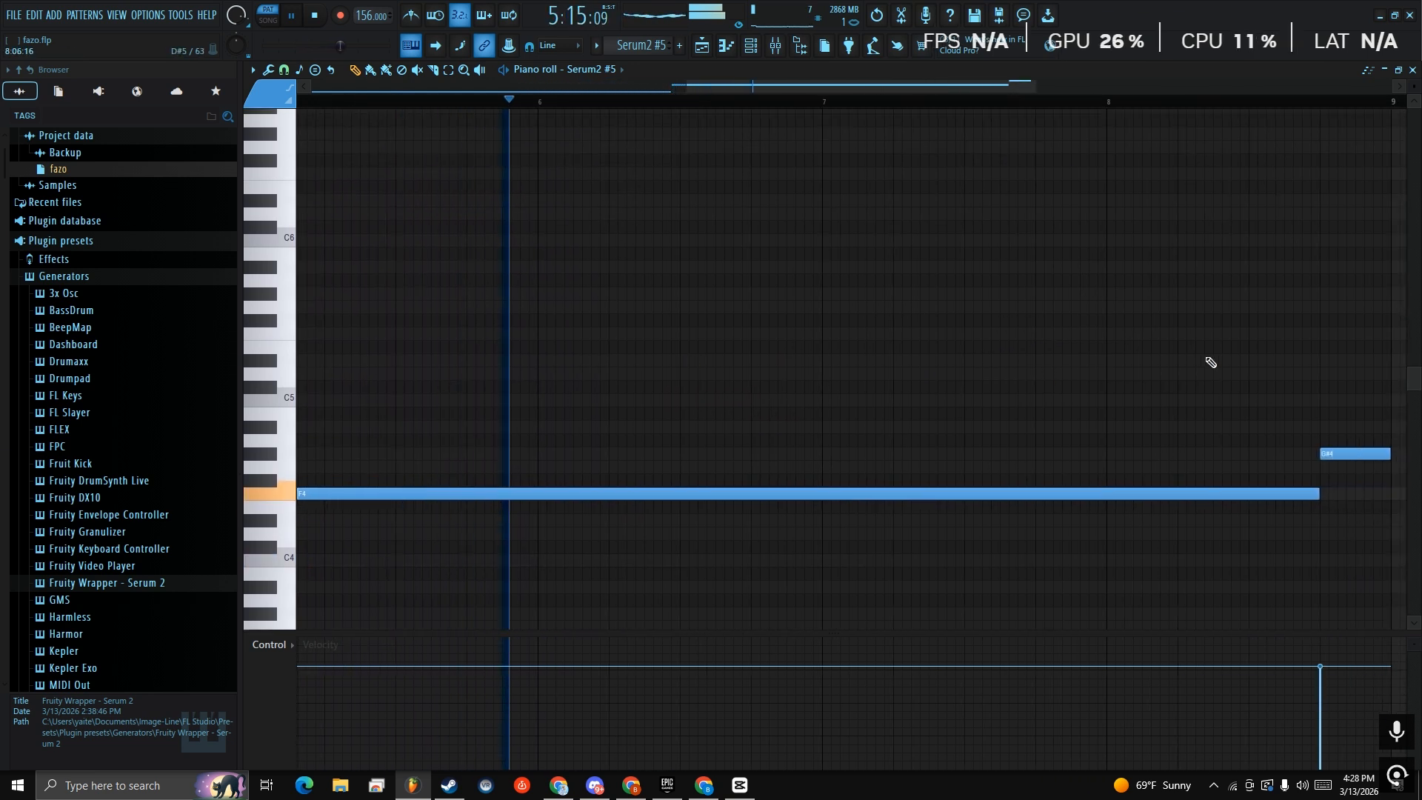
left_click_drag(1210, 363, 771, 260)
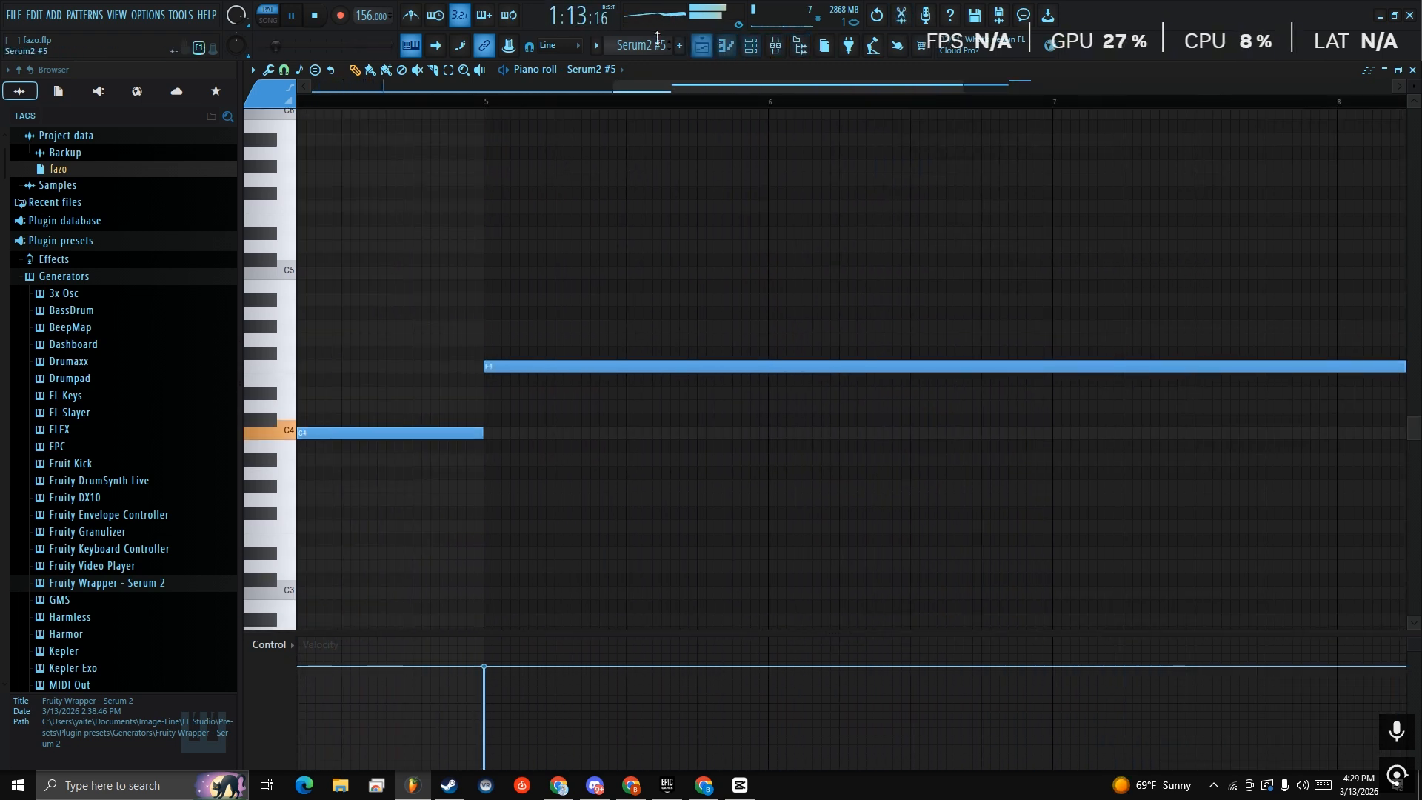
Stop playback, bring up the playlist arrangement and select the hat (1) clip on Track 5
key("F4")
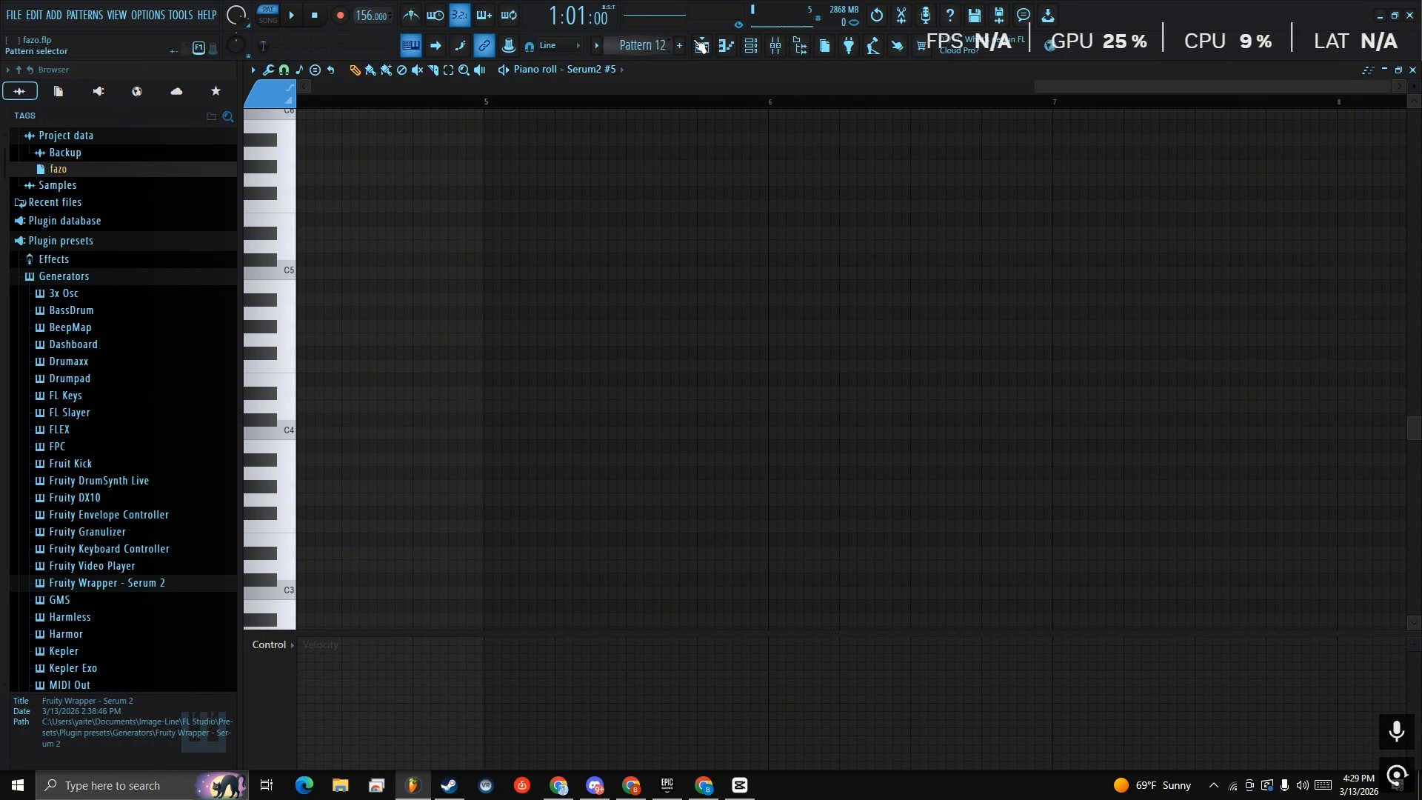
left_click(751, 45)
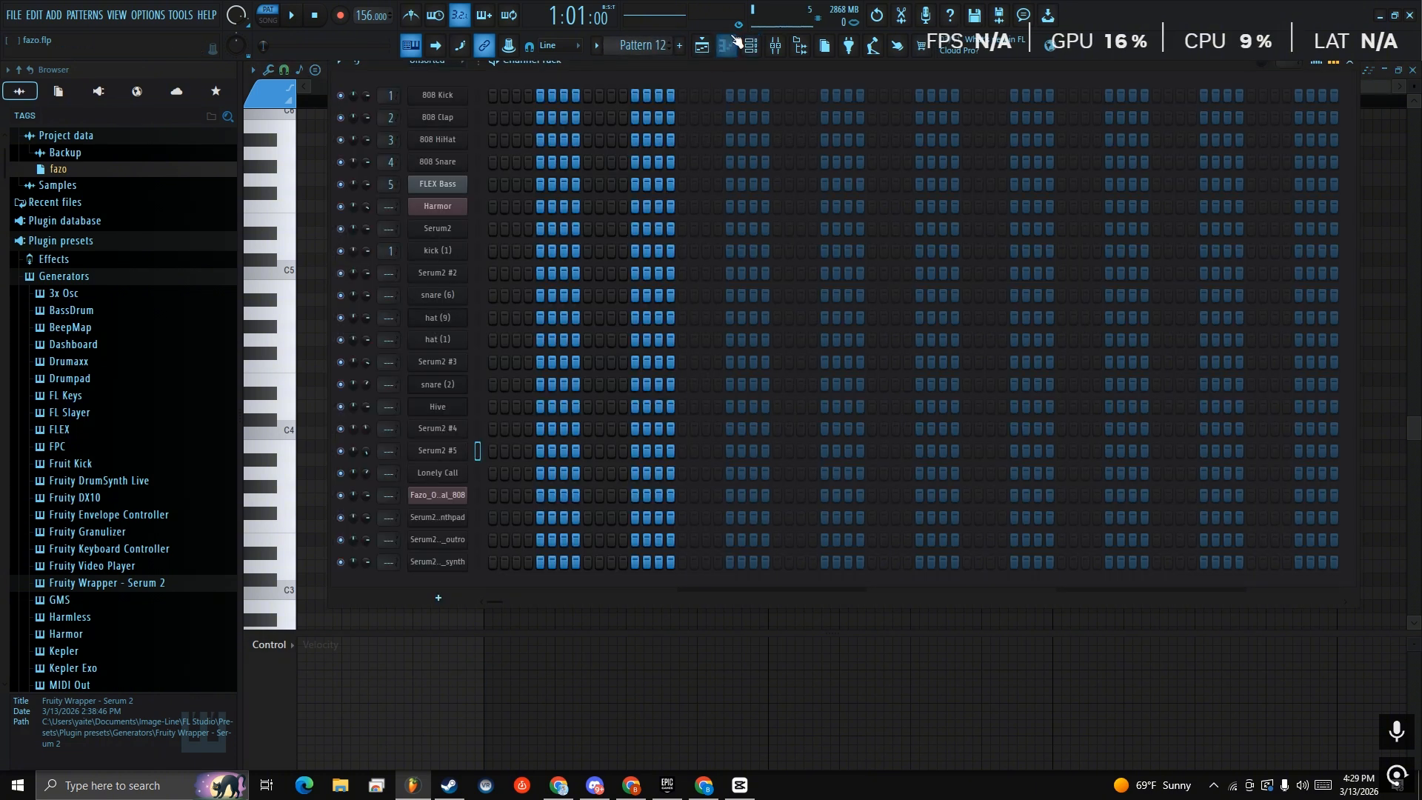
left_click(728, 46)
left_click_drag(1034, 271, 1237, 296)
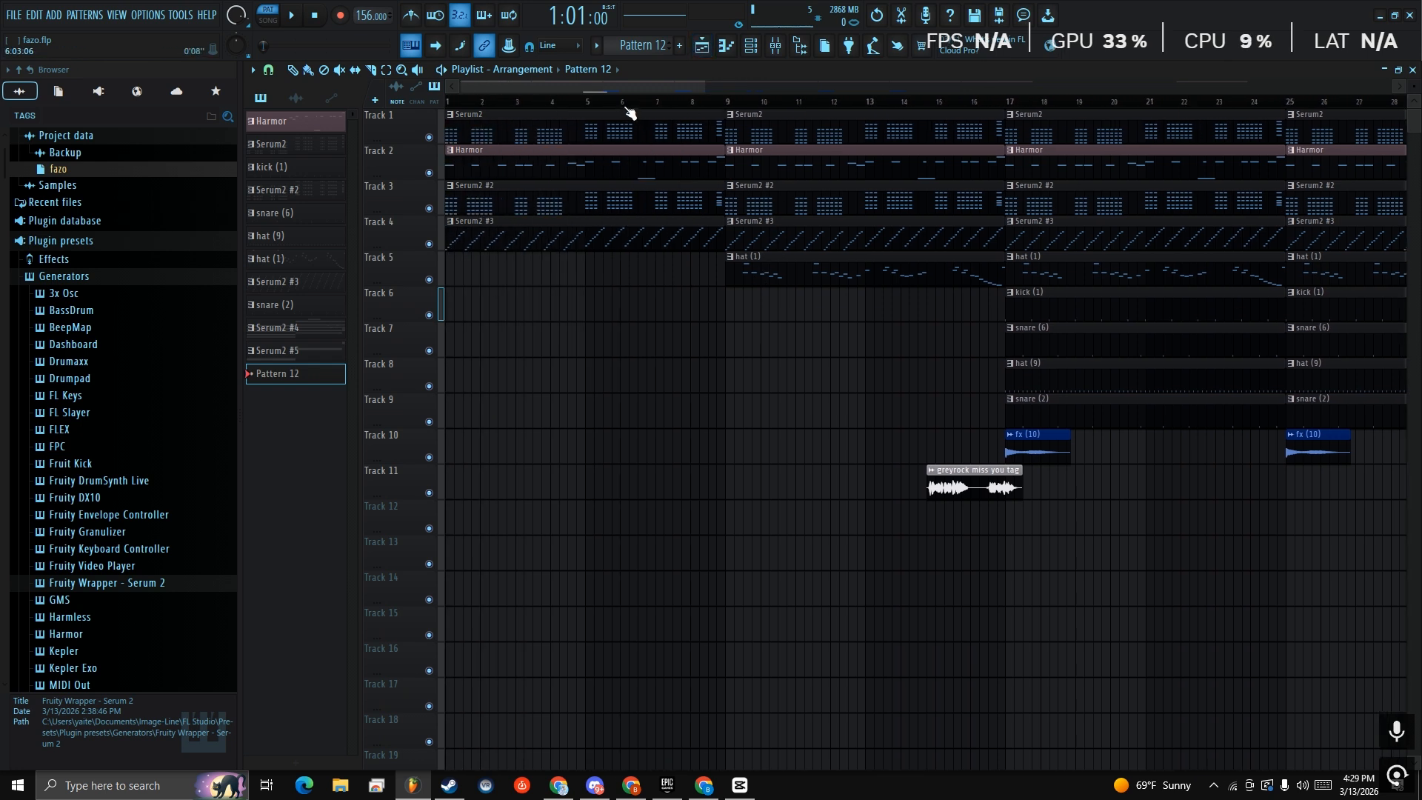
left_click(762, 276)
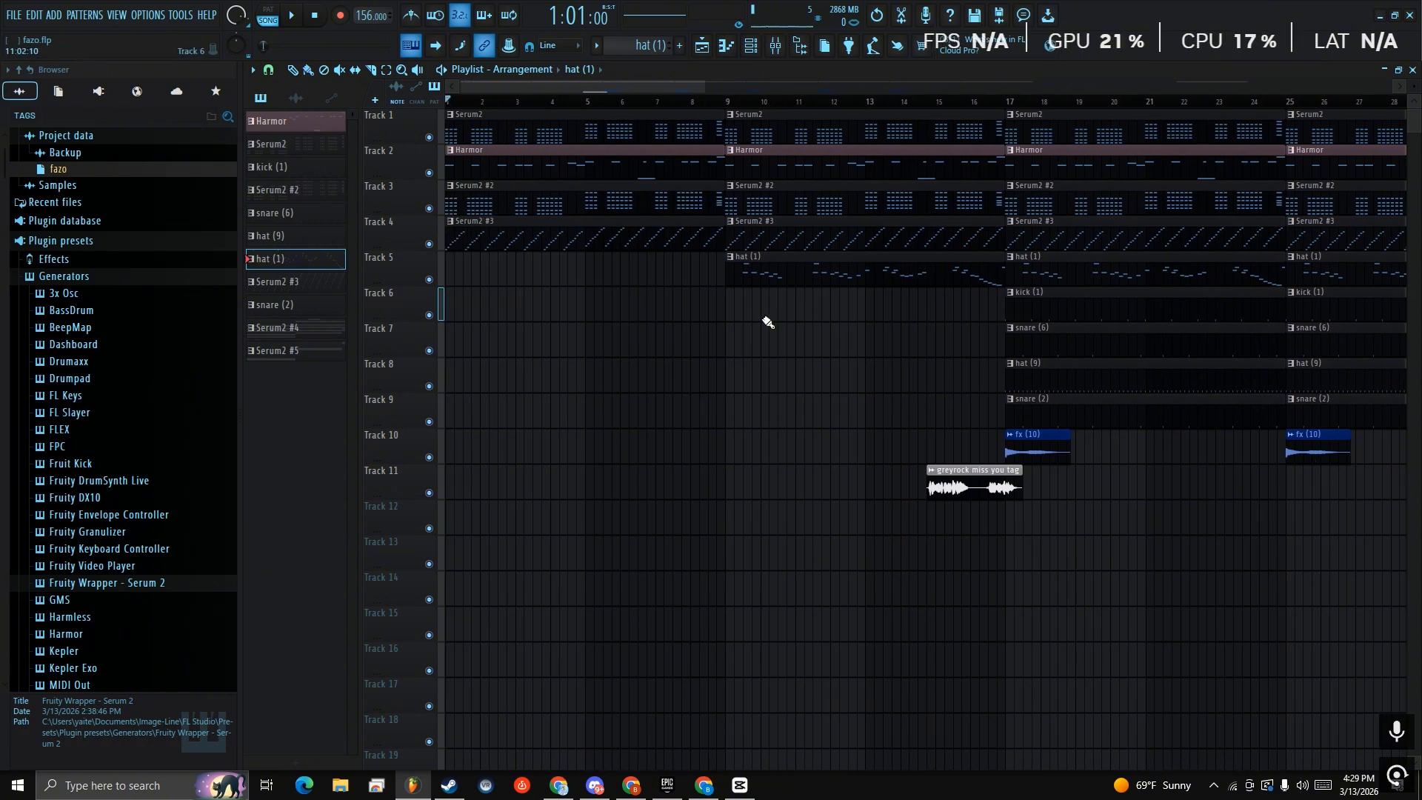
Solo Track 10 to play its fx (10) clip at bar 17, unsolo the track and stop playback
left_click_drag(1012, 275, 612, 209)
left_click_drag(876, 295, 873, 477)
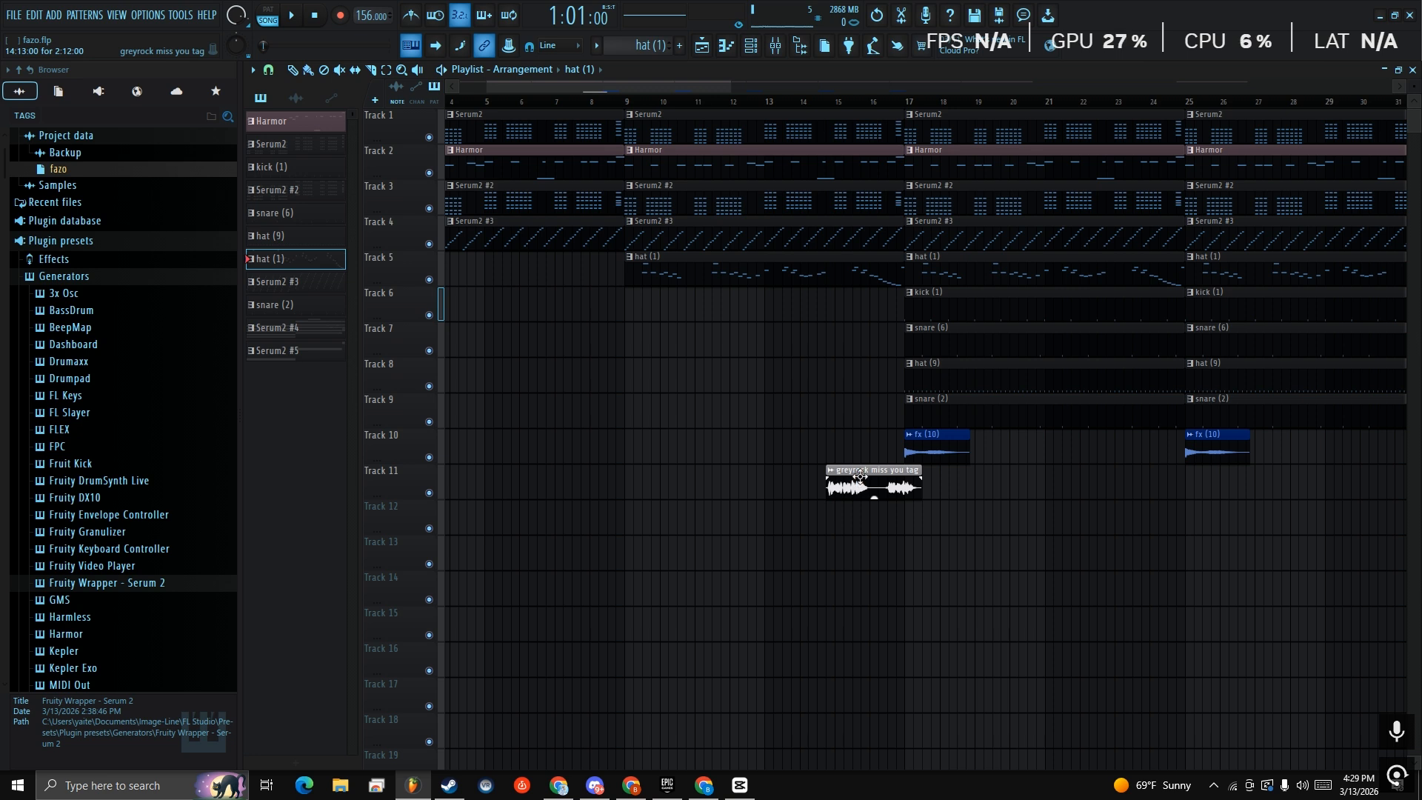
left_click(927, 457)
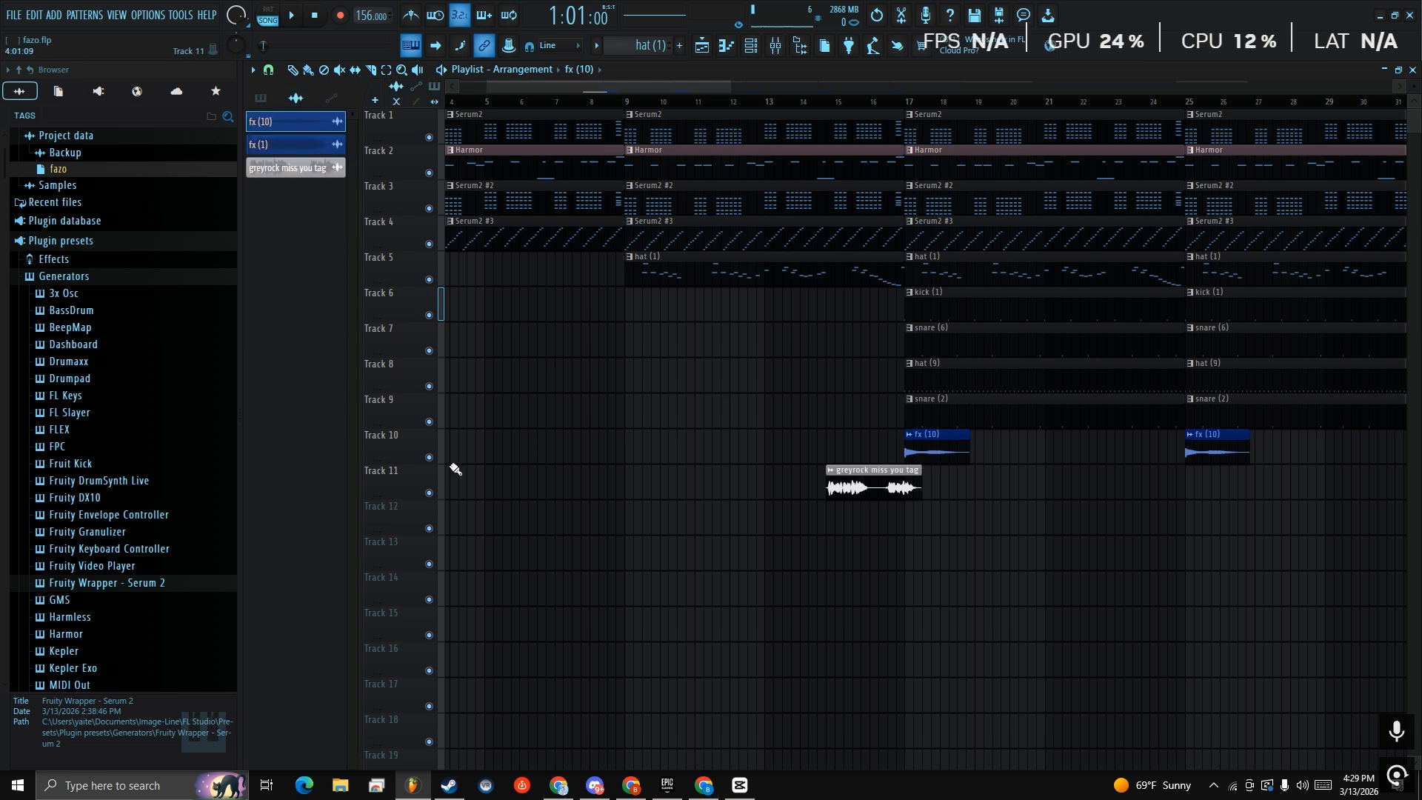
left_click(429, 458)
right_click(430, 458)
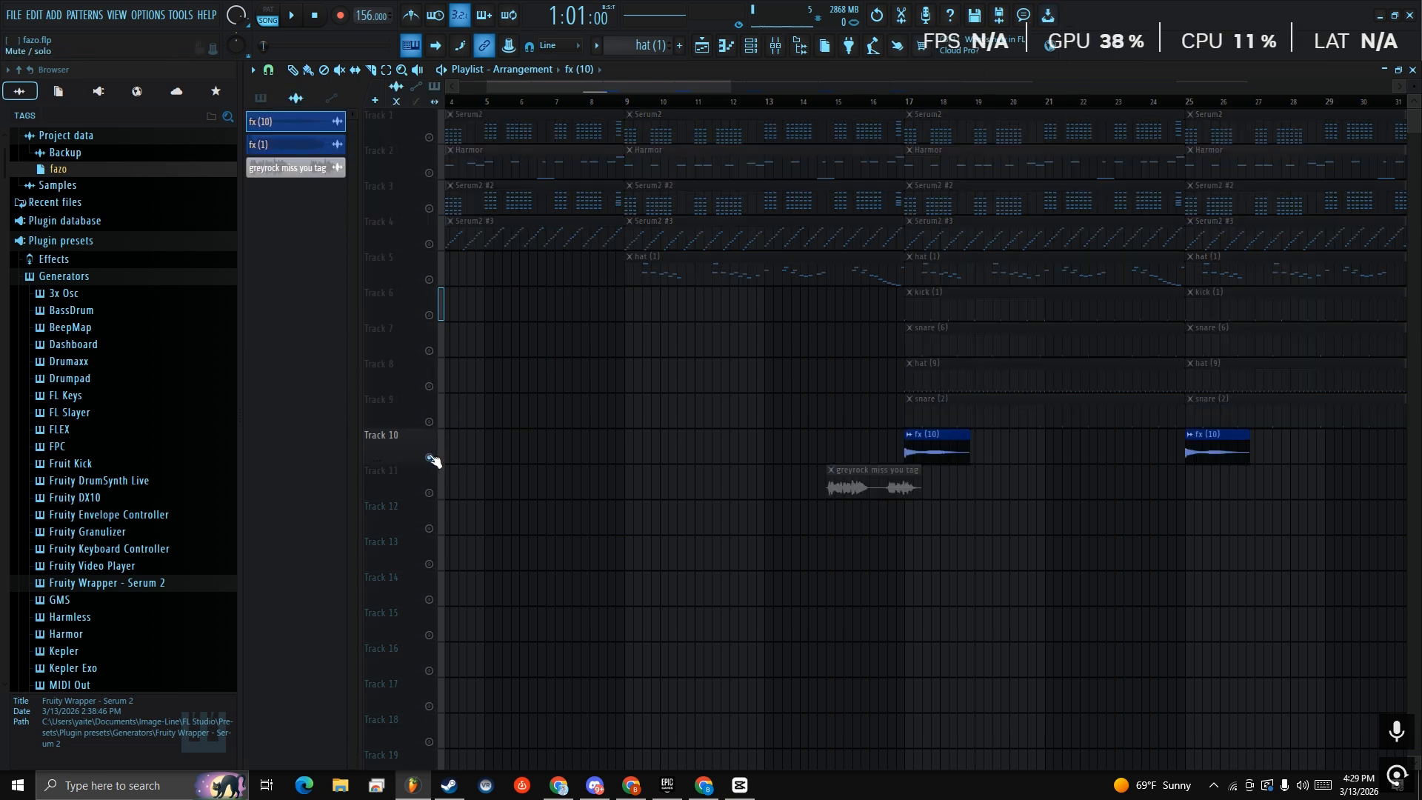
left_click(885, 103)
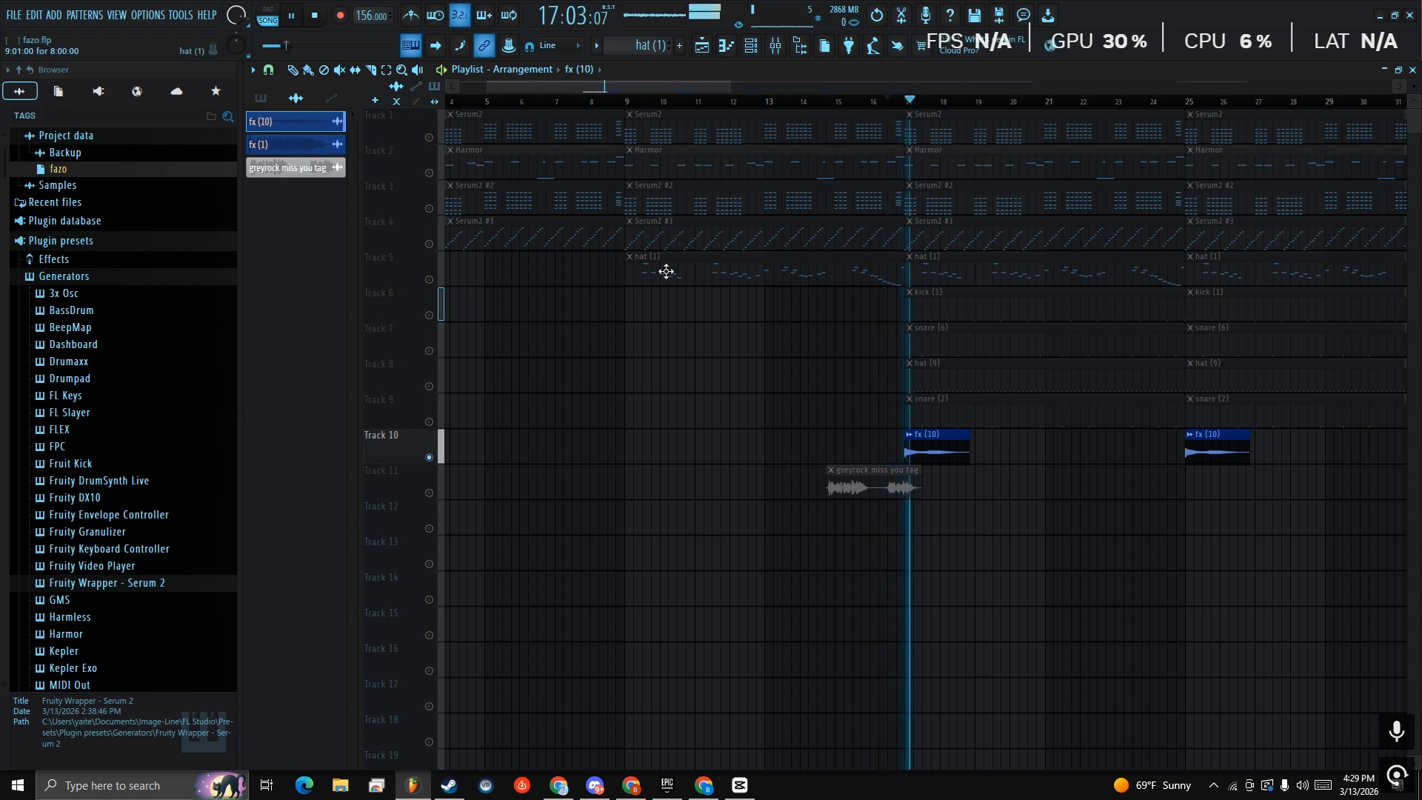
right_click(429, 457)
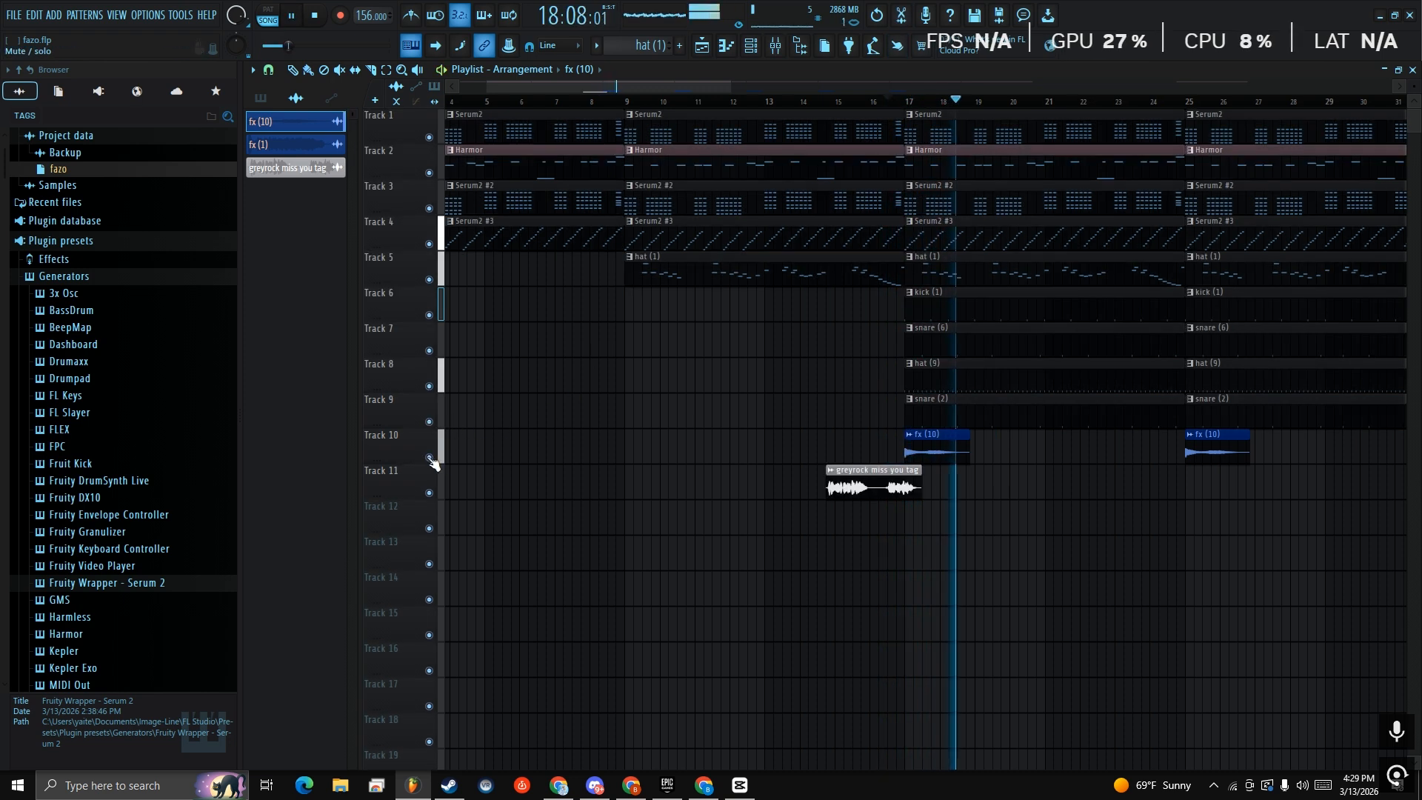
key("space")
scroll(669, 230, "left", 3)
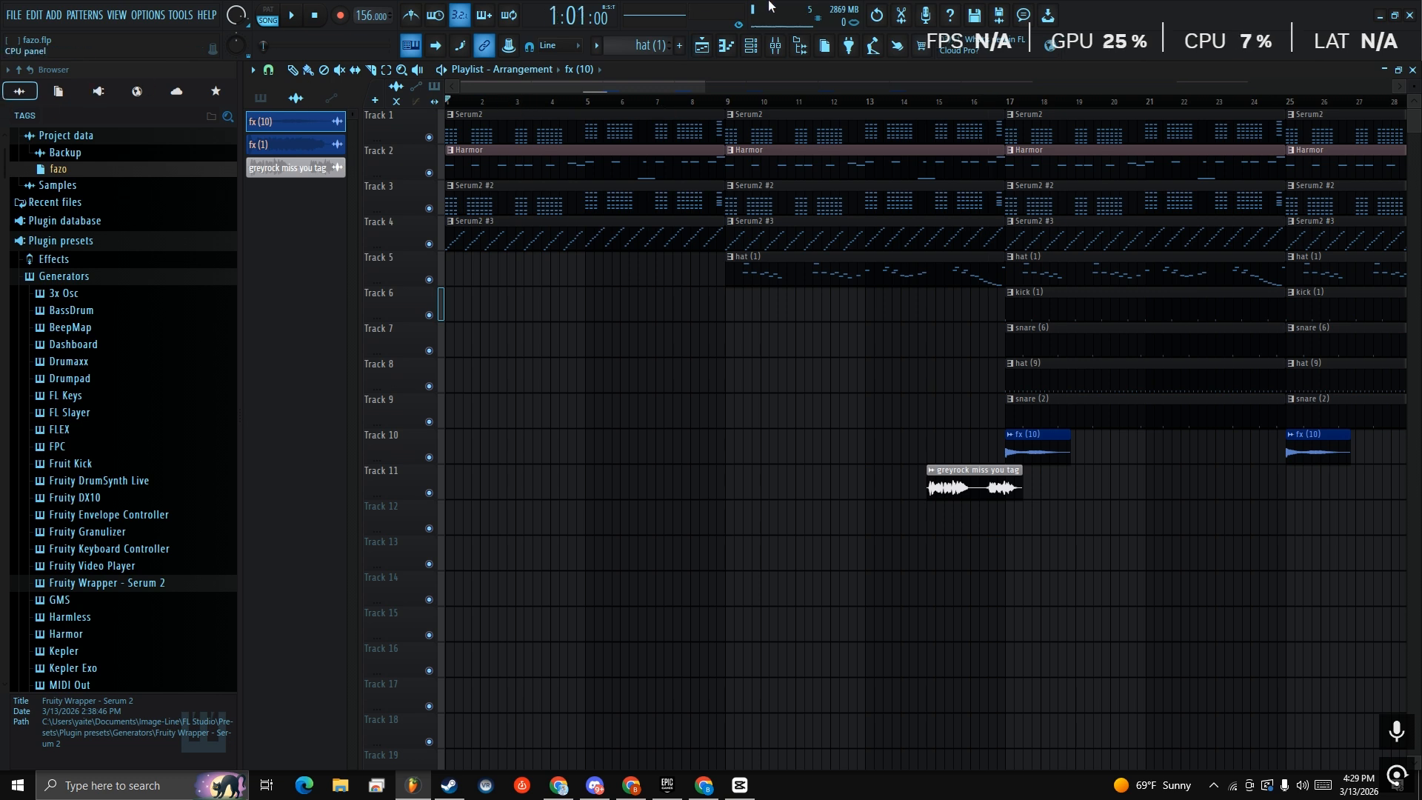
Play the arrangement from the start to bar 34, turning on playlist auto-scroll during playback, and stop
key("space")
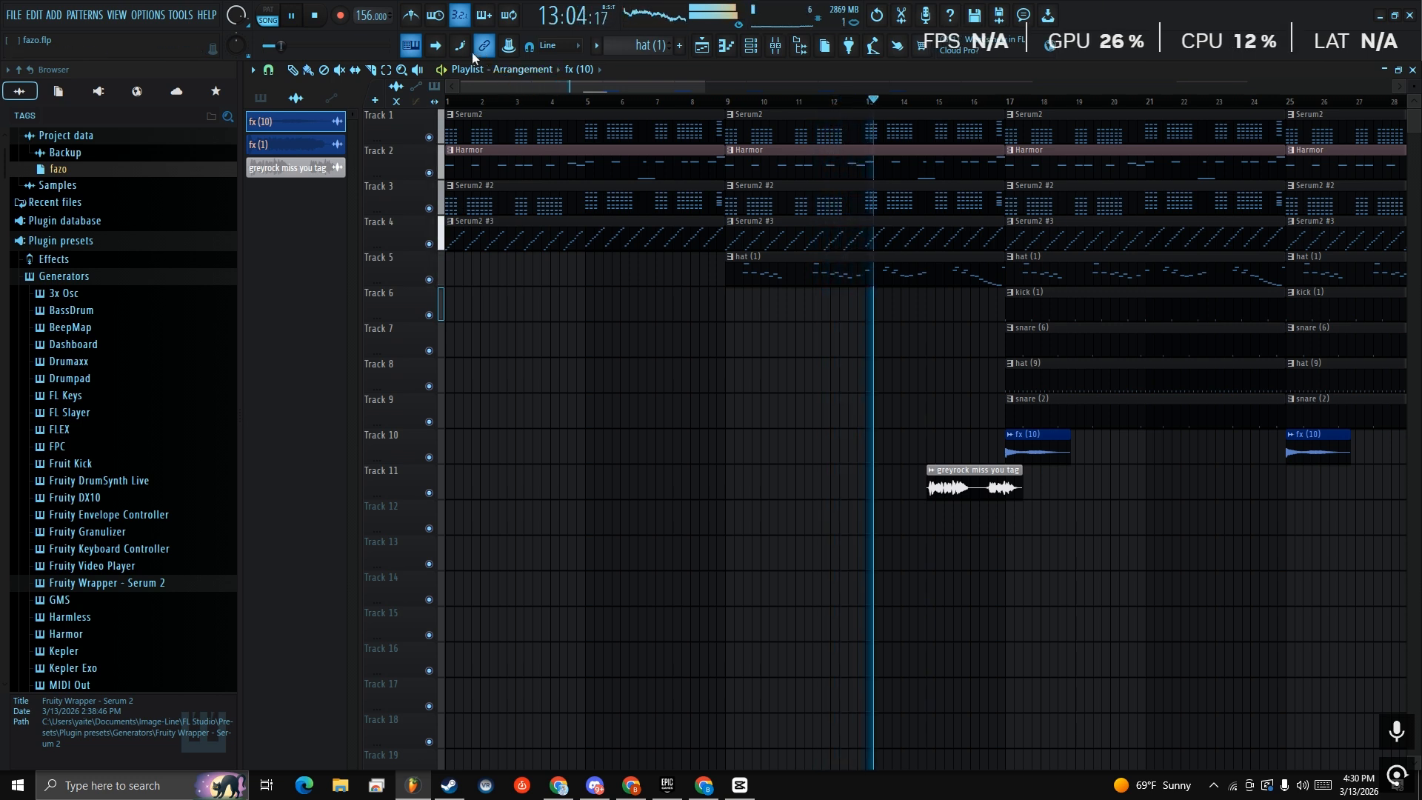
left_click(434, 47)
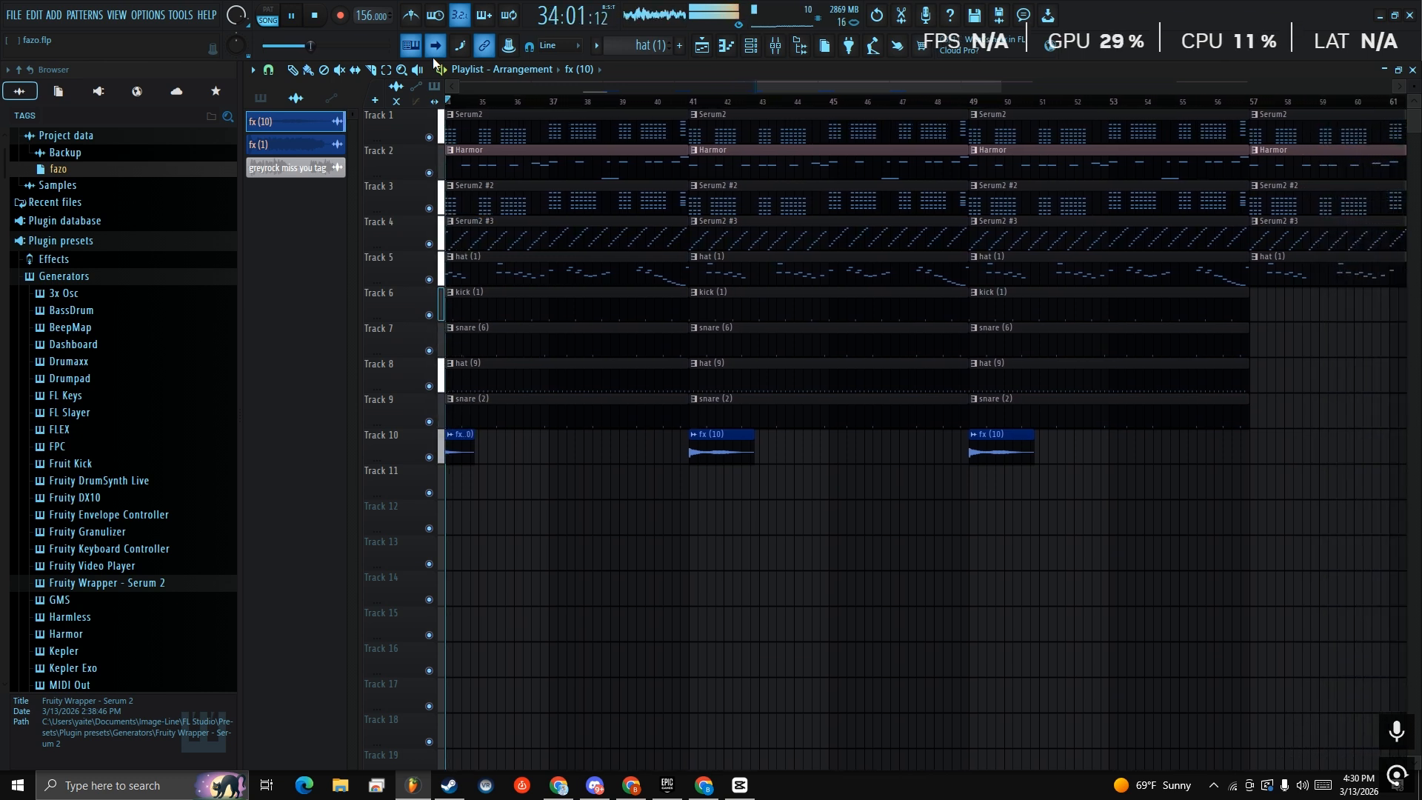
key("space")
left_click_drag(293, 168, 912, 474)
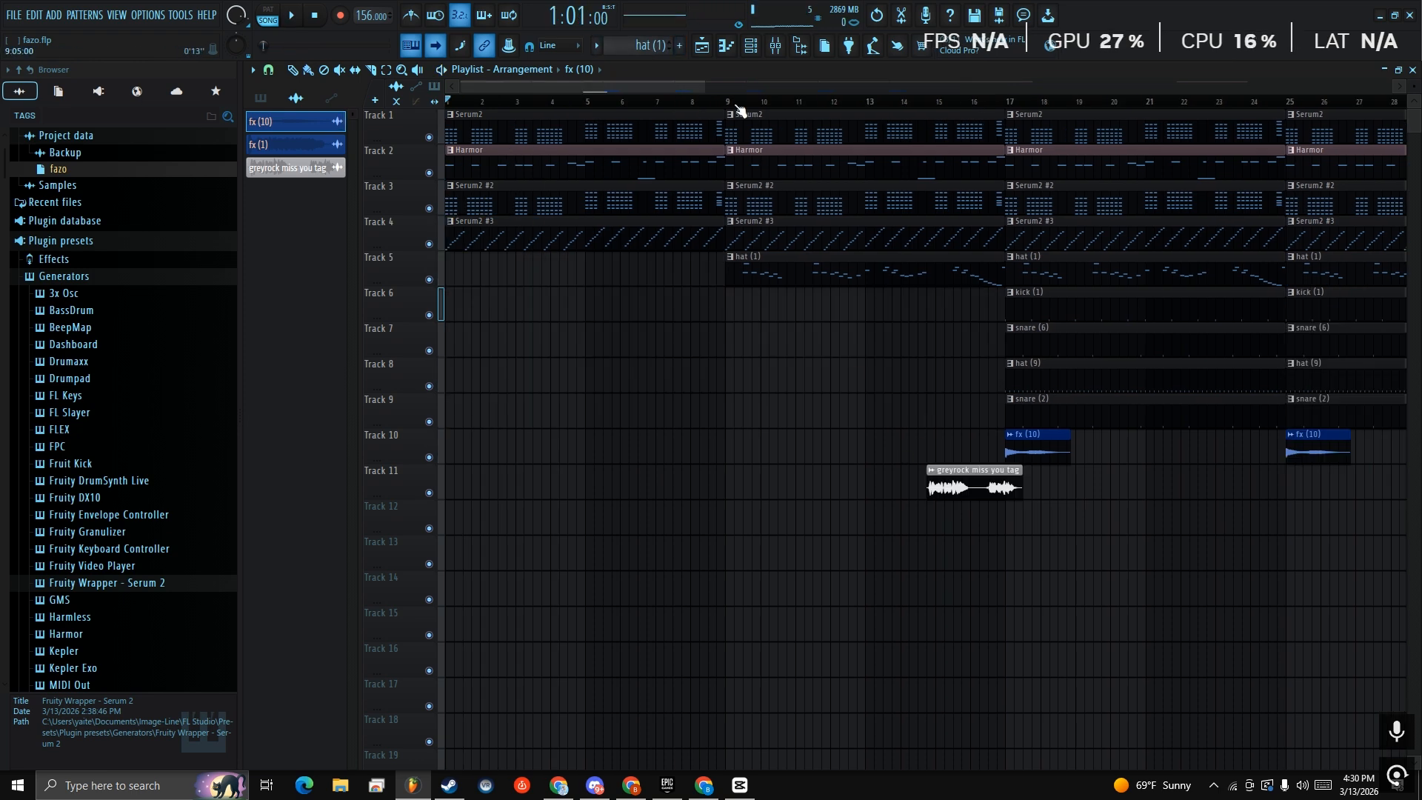
Examine the drumless section from bar 57 and the Serum2 #4 and Serum2 #5 section starting at bar 65
scroll(736, 489, "right", 15)
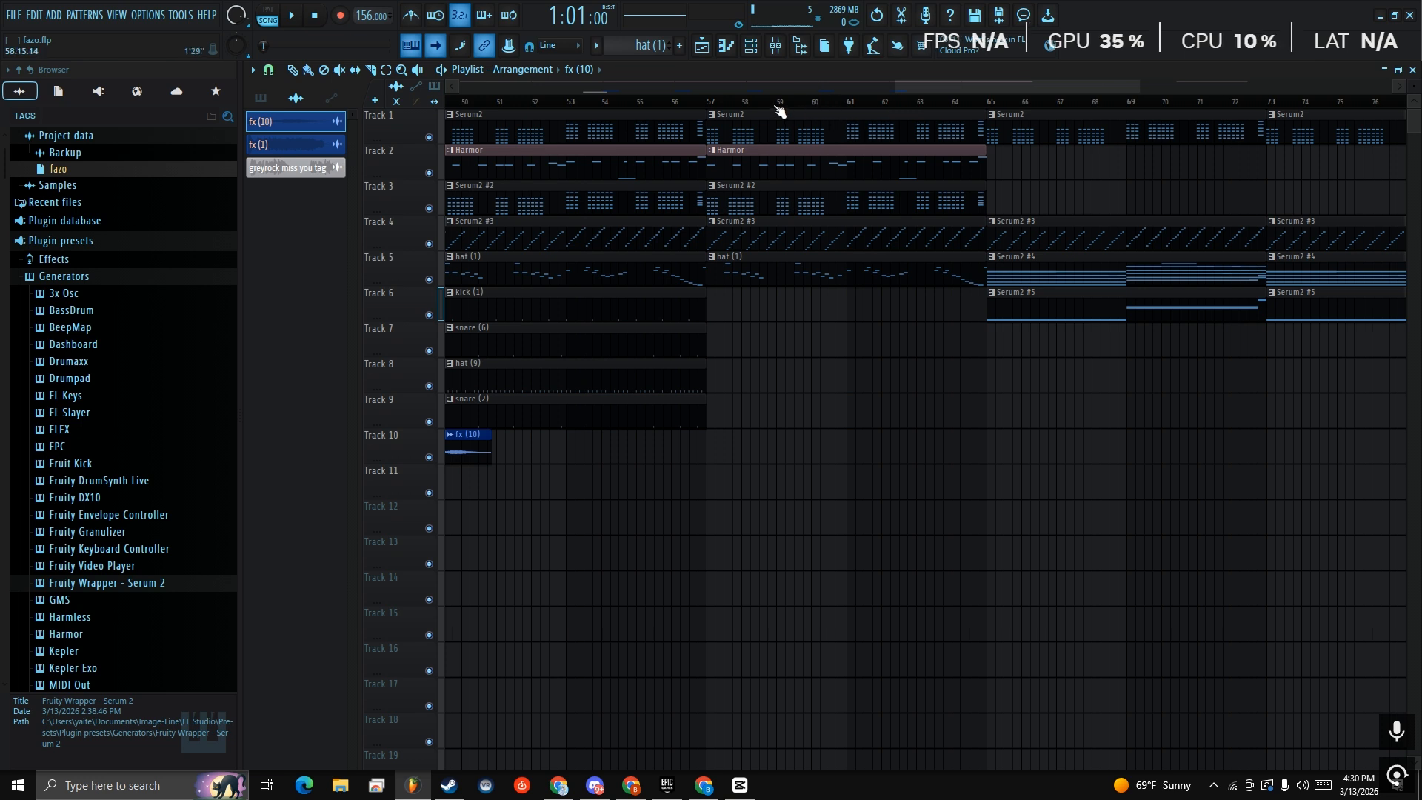
scroll(963, 170, "right", 3)
scroll(890, 188, "left", 1)
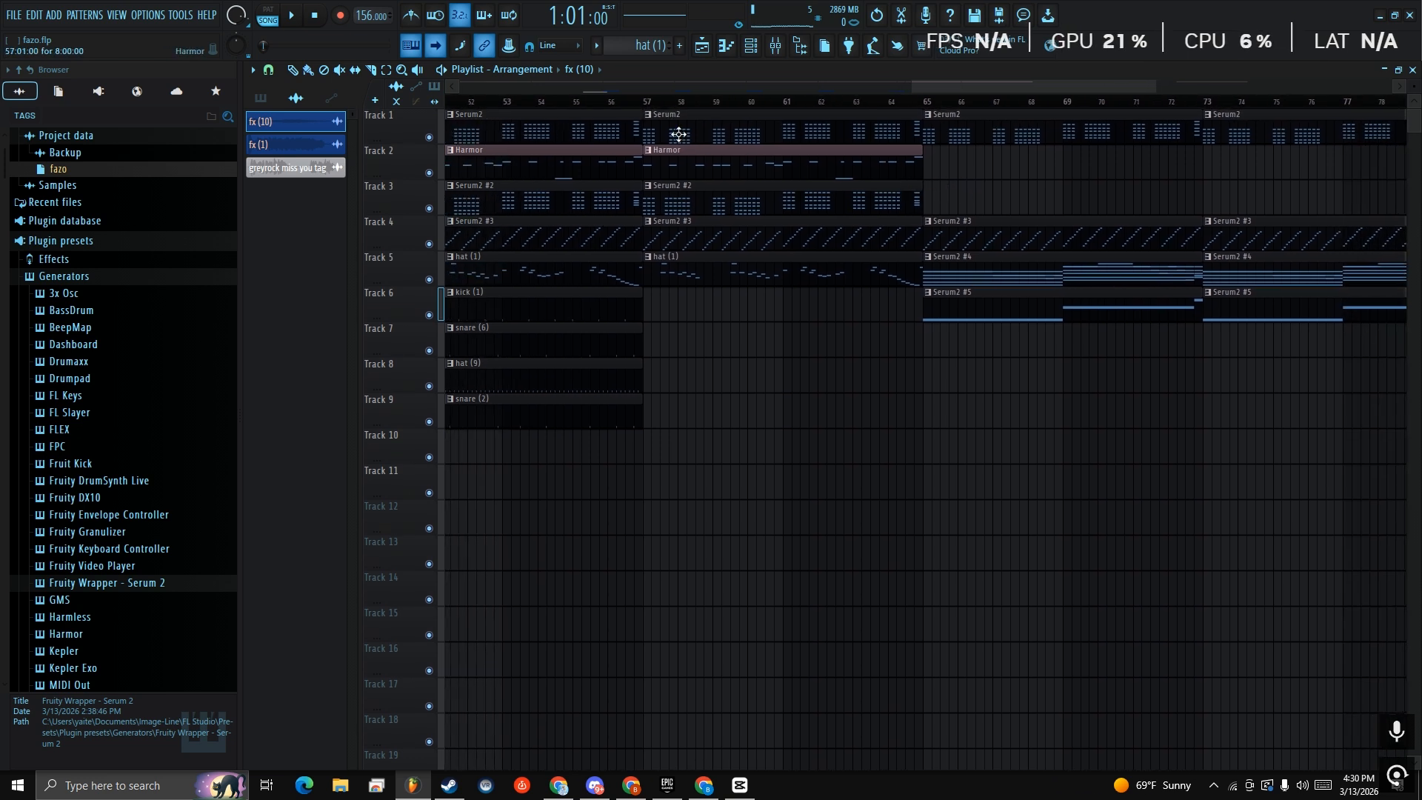
left_click(644, 101)
left_click_drag(651, 108, 688, 109)
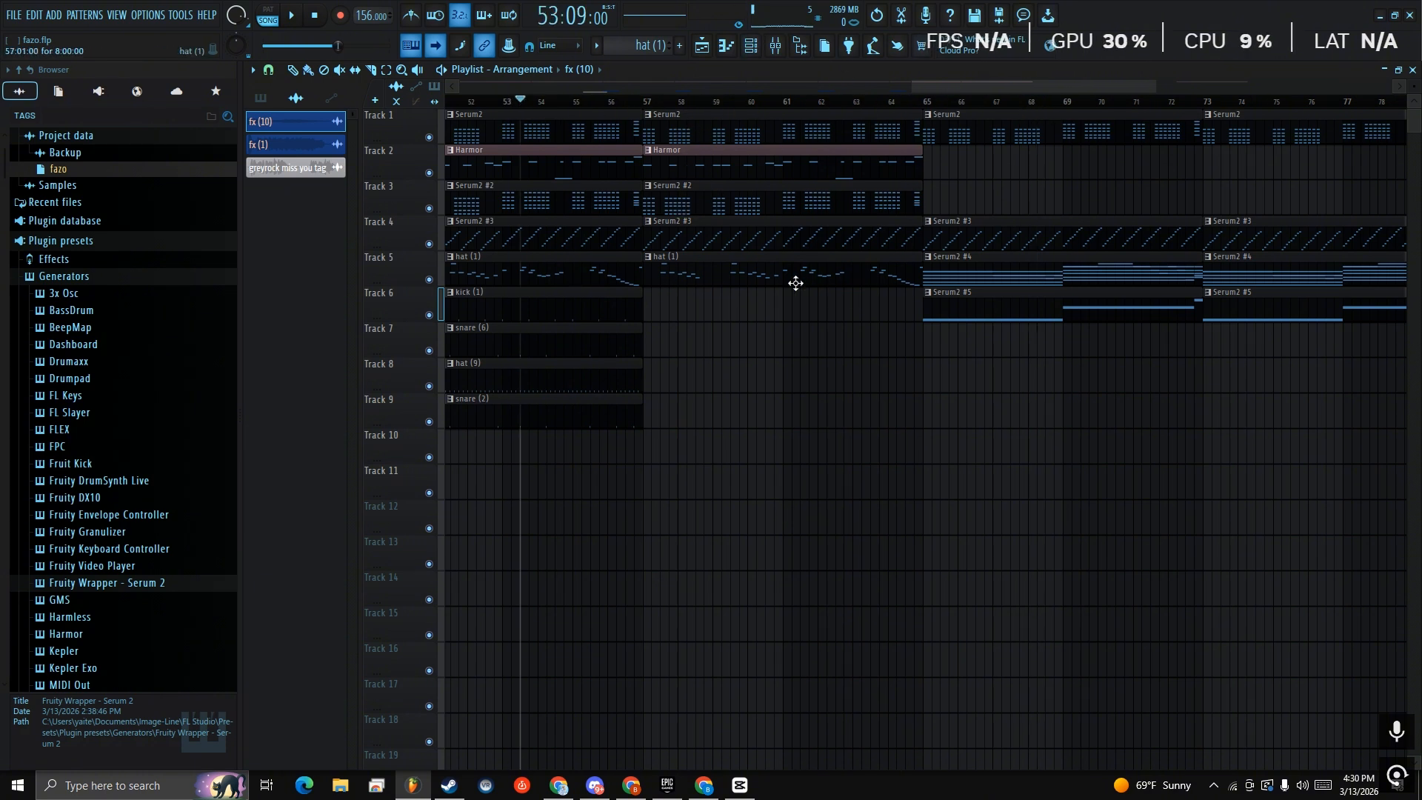
scroll(847, 336, "right", 3)
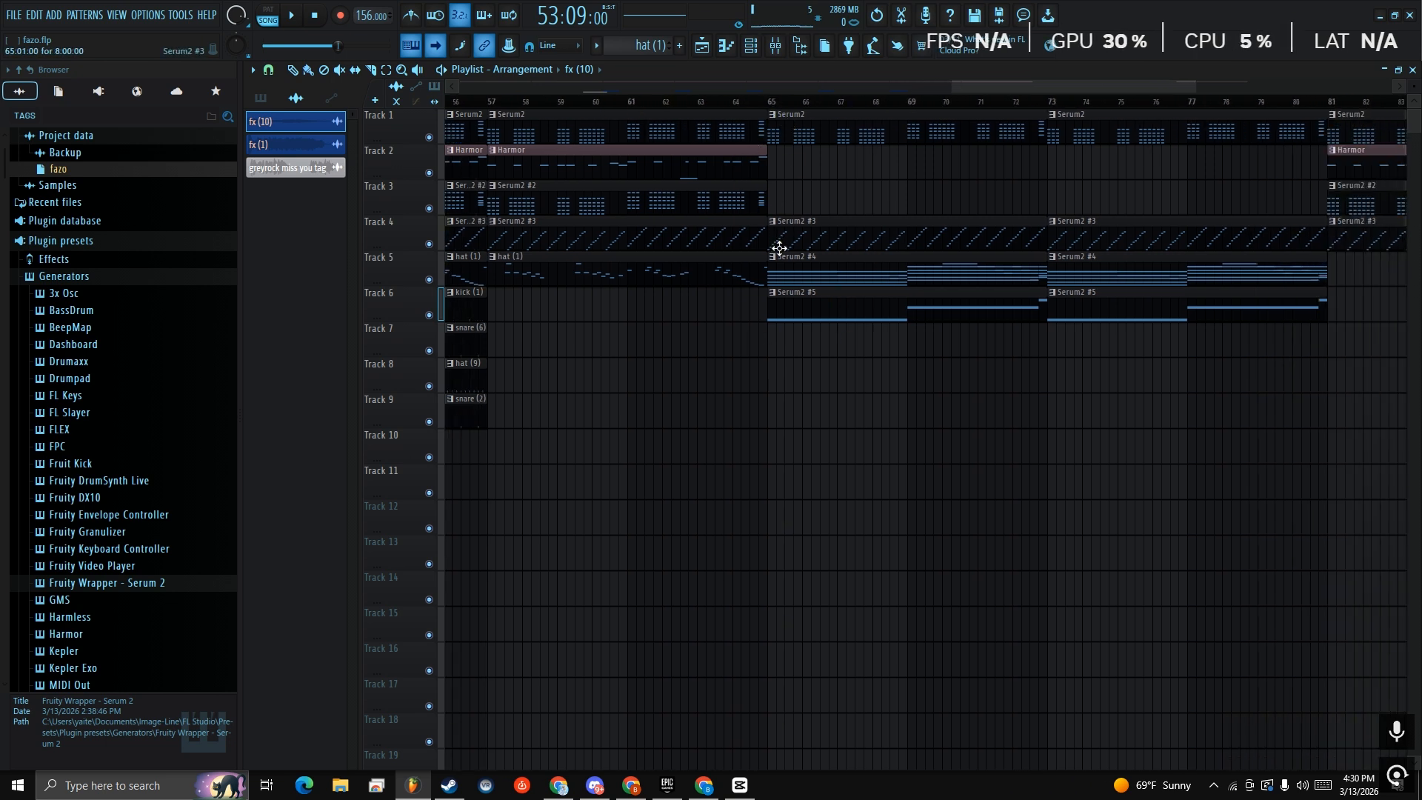
Play the arrangement from bar 65 through bar 88 and stop
left_click_drag(762, 101, 771, 106)
key("space")
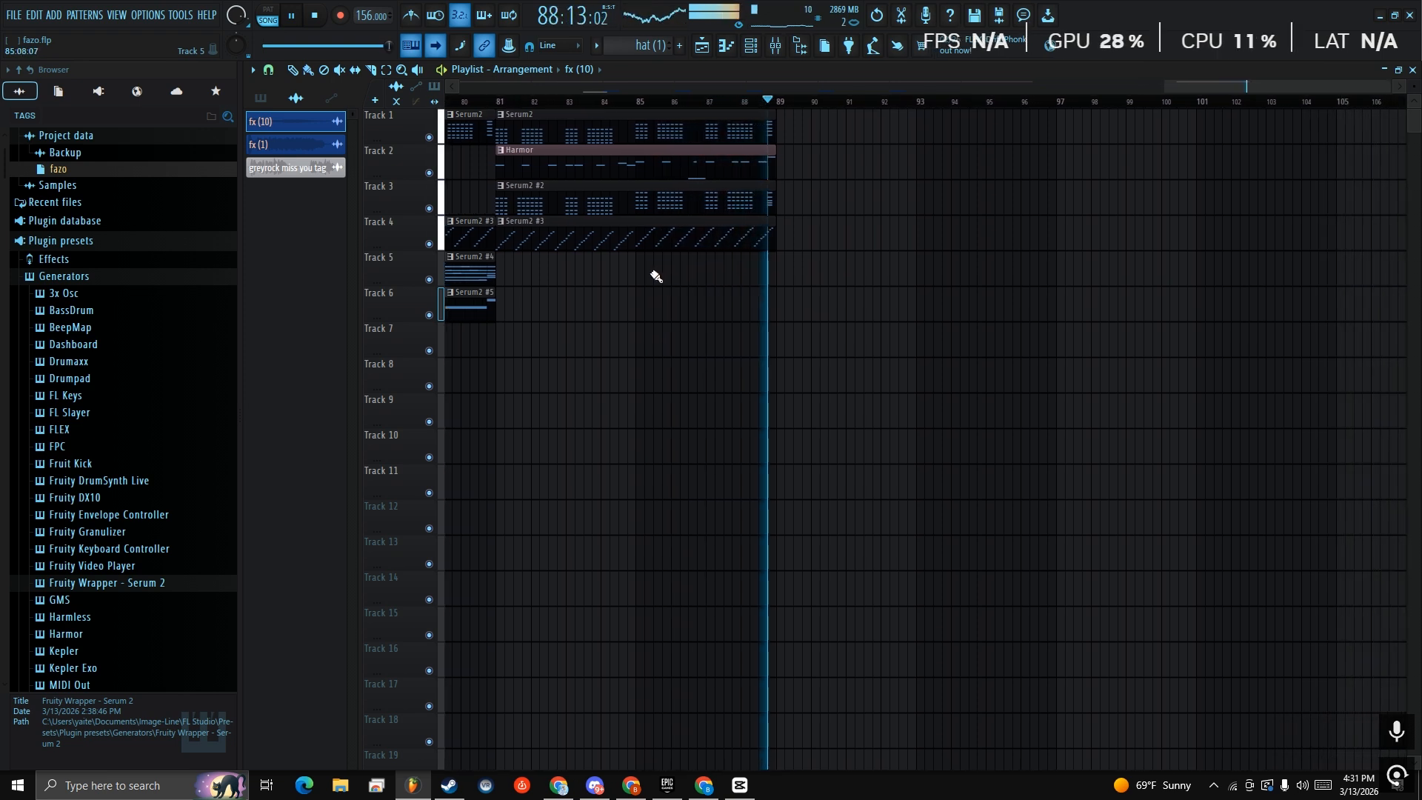
key("space")
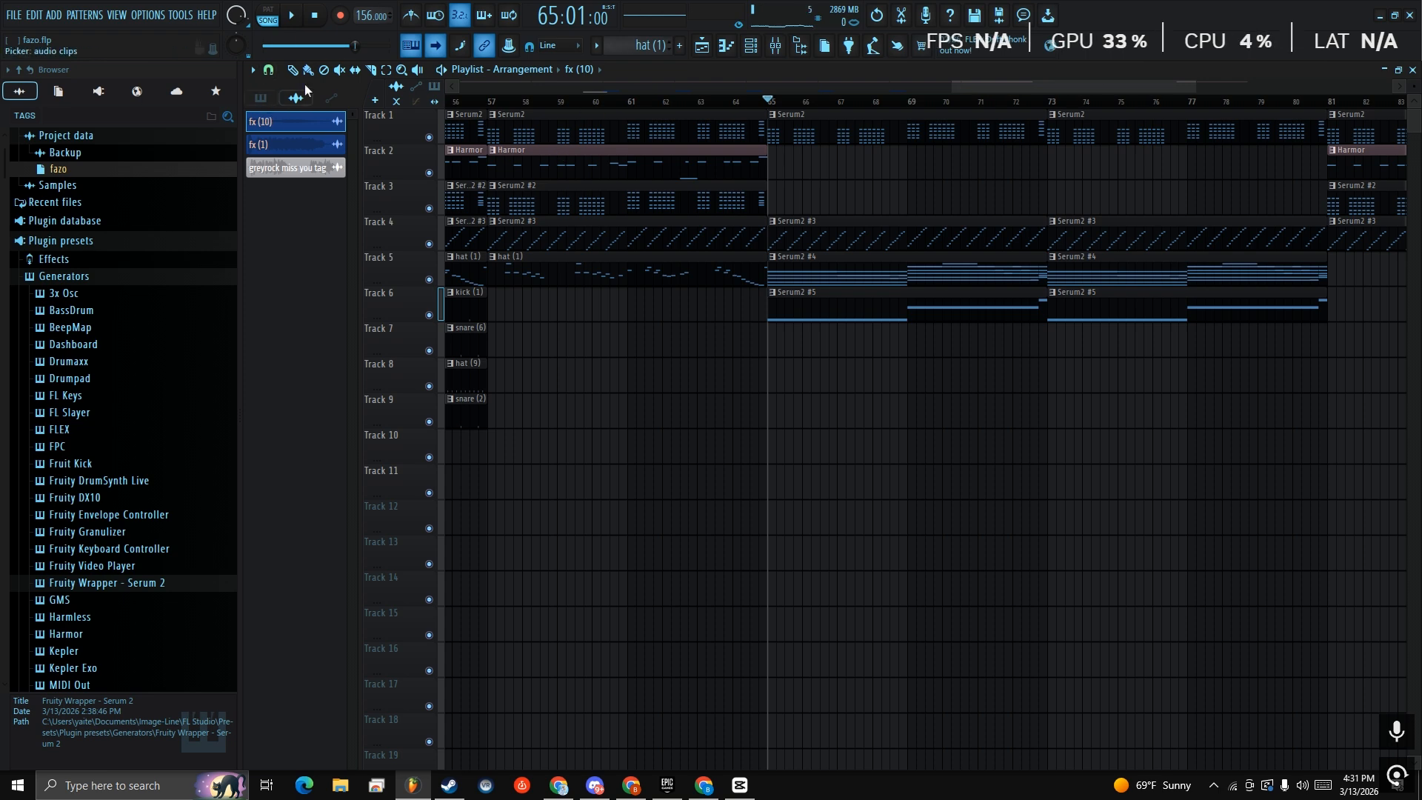
Return to the start of the song, play the opening, and replay the full arrangement from bar 1 through bar 88
left_click(264, 46)
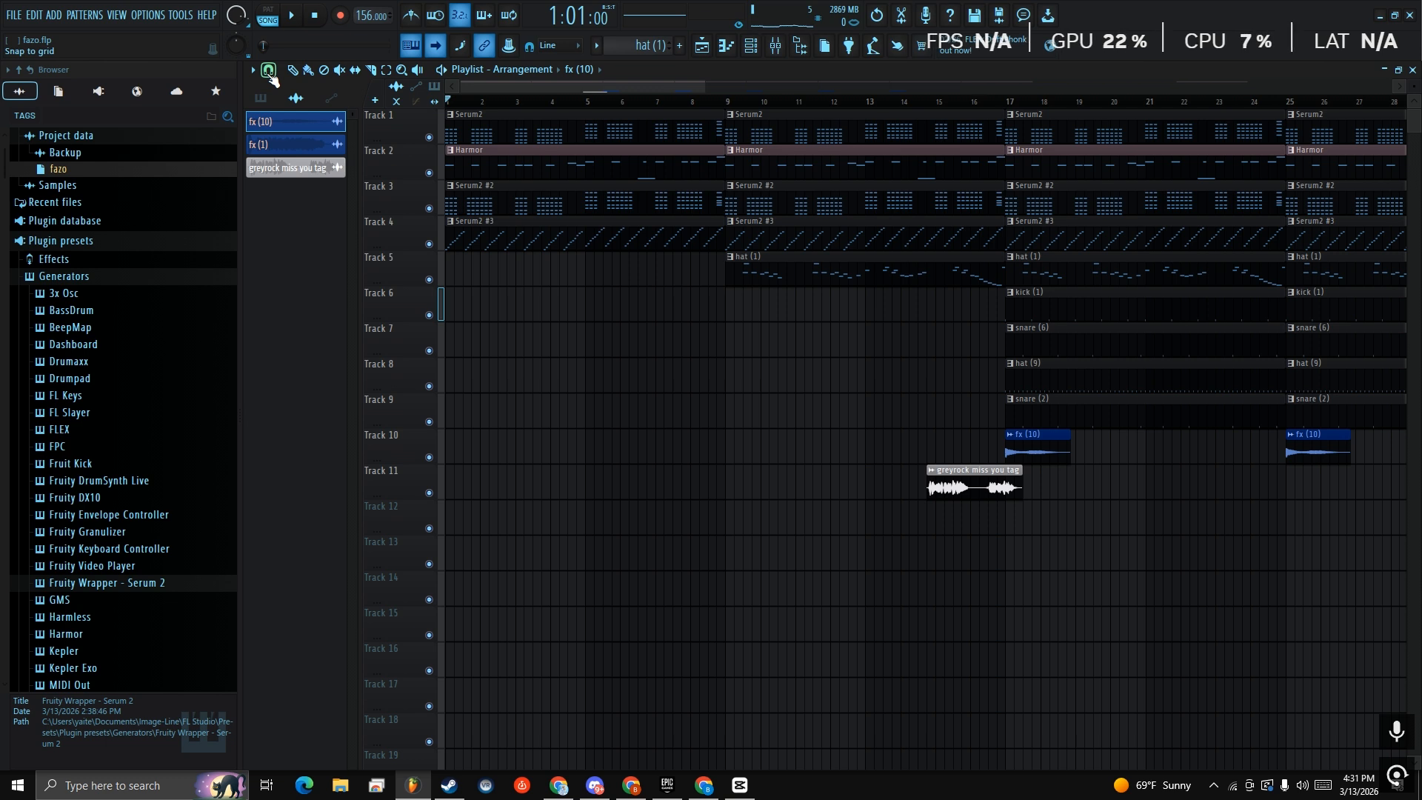
key("space")
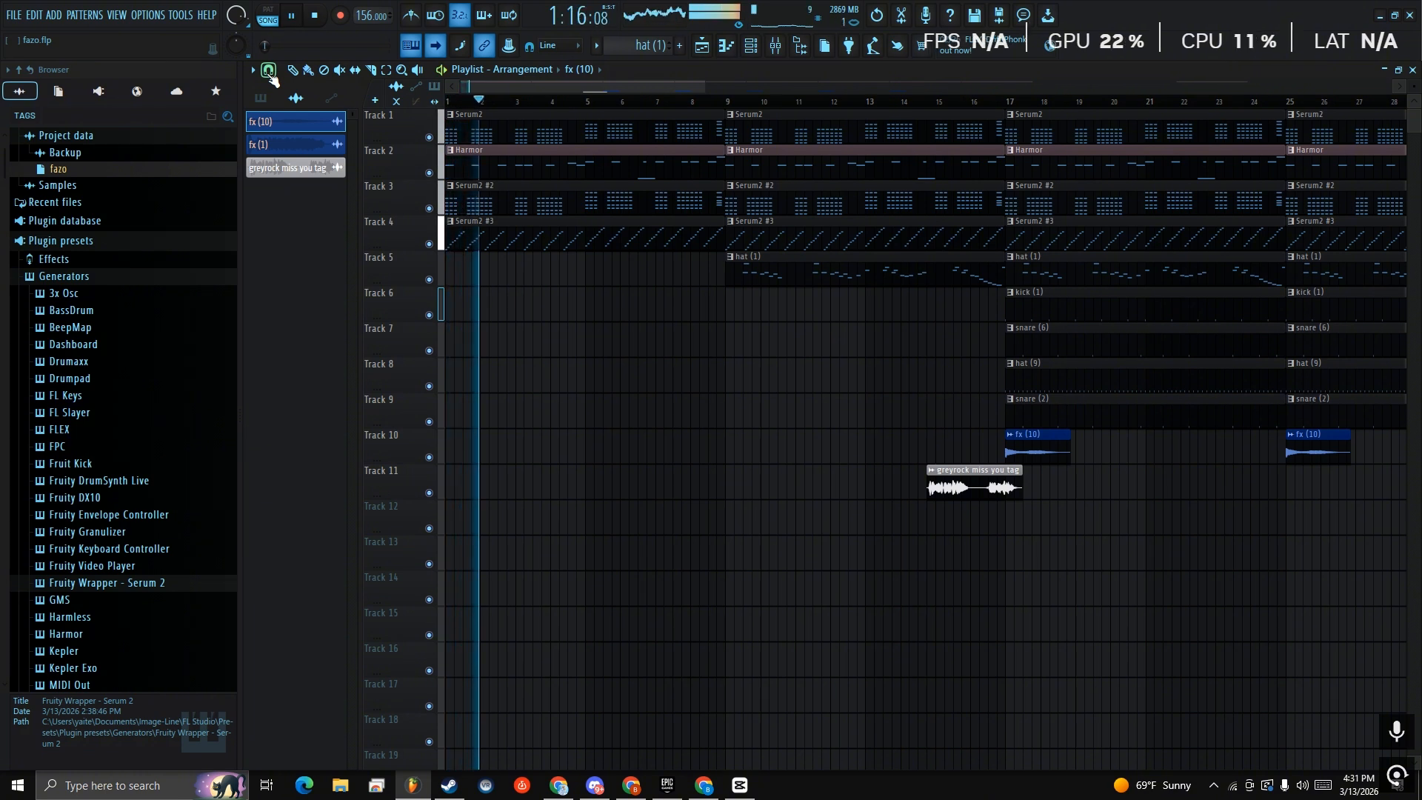
key("space")
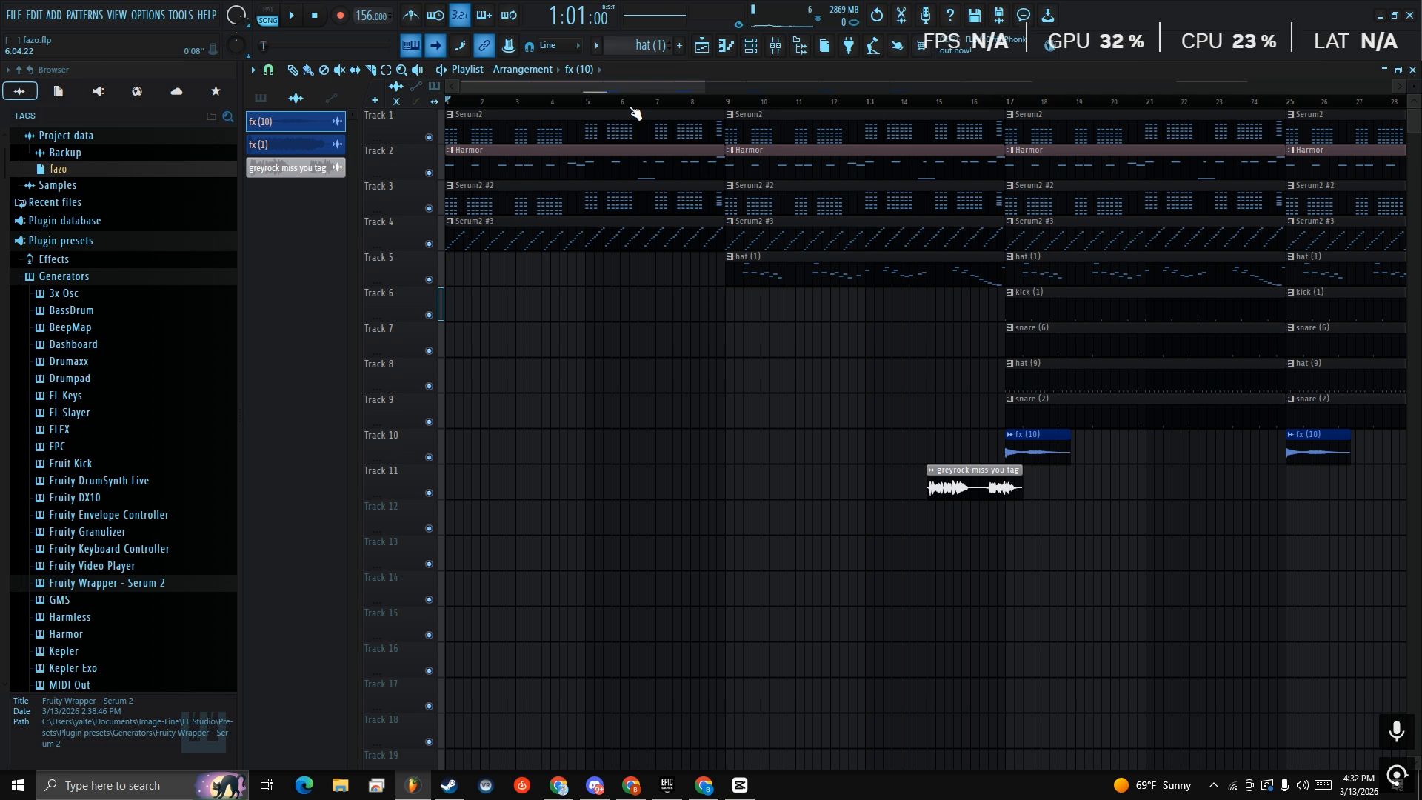
key("space")
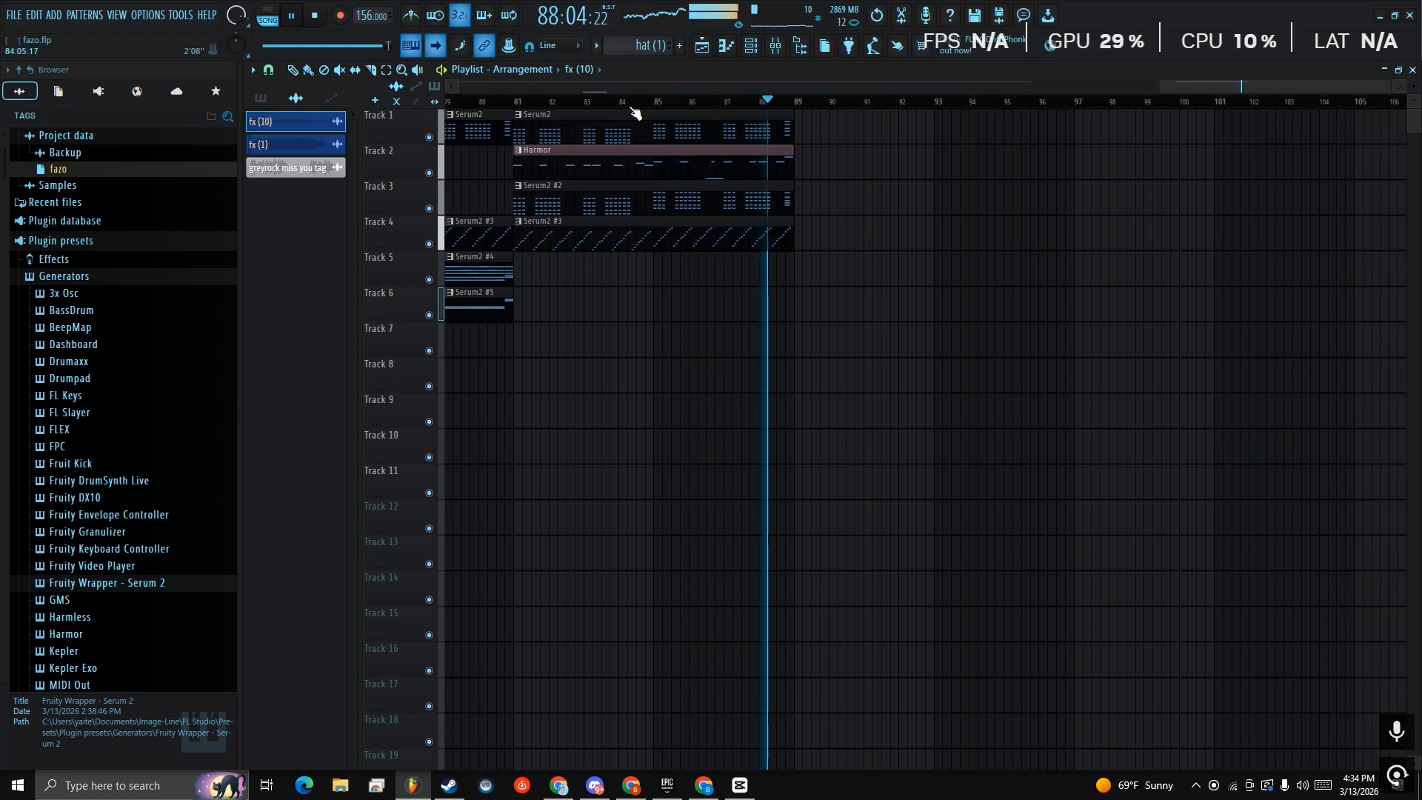
key("space")
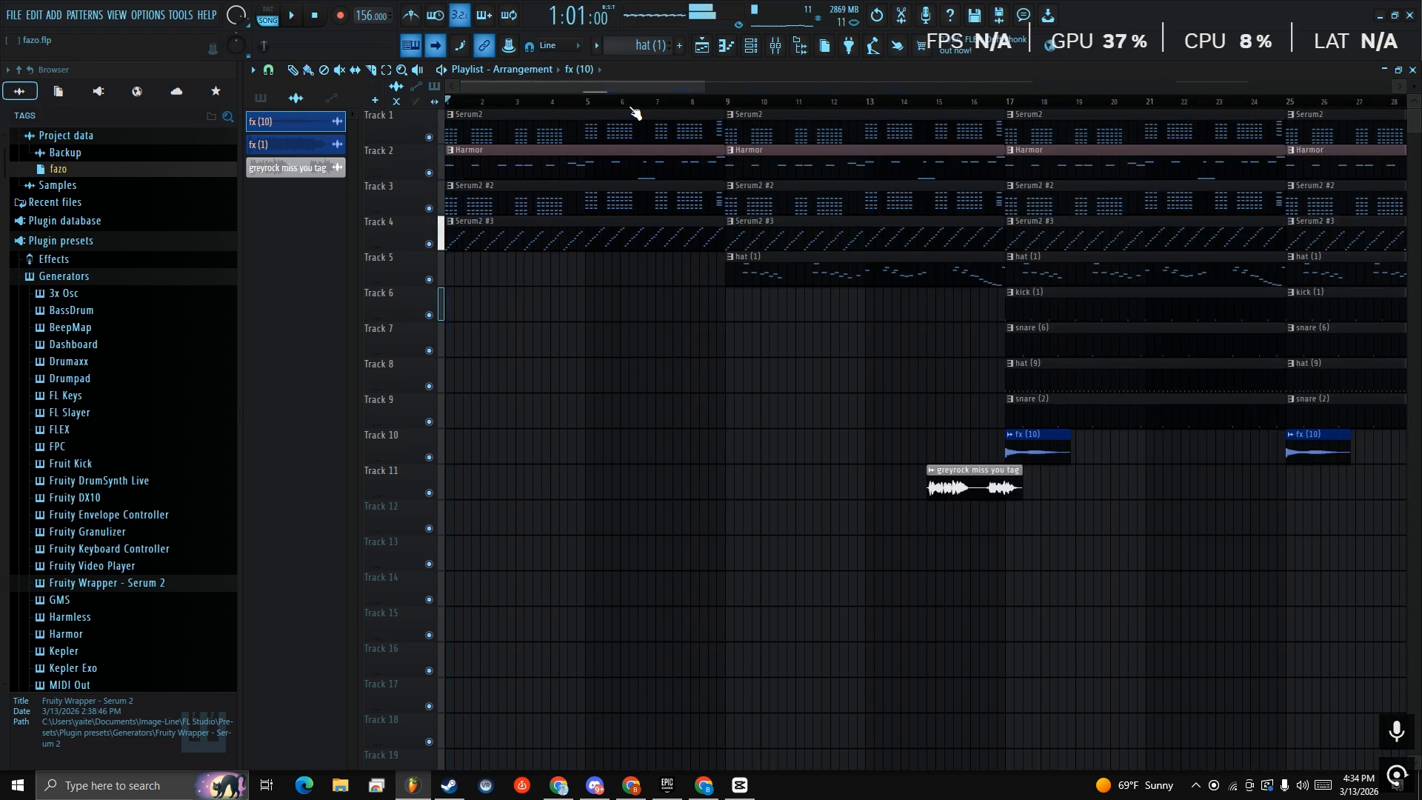